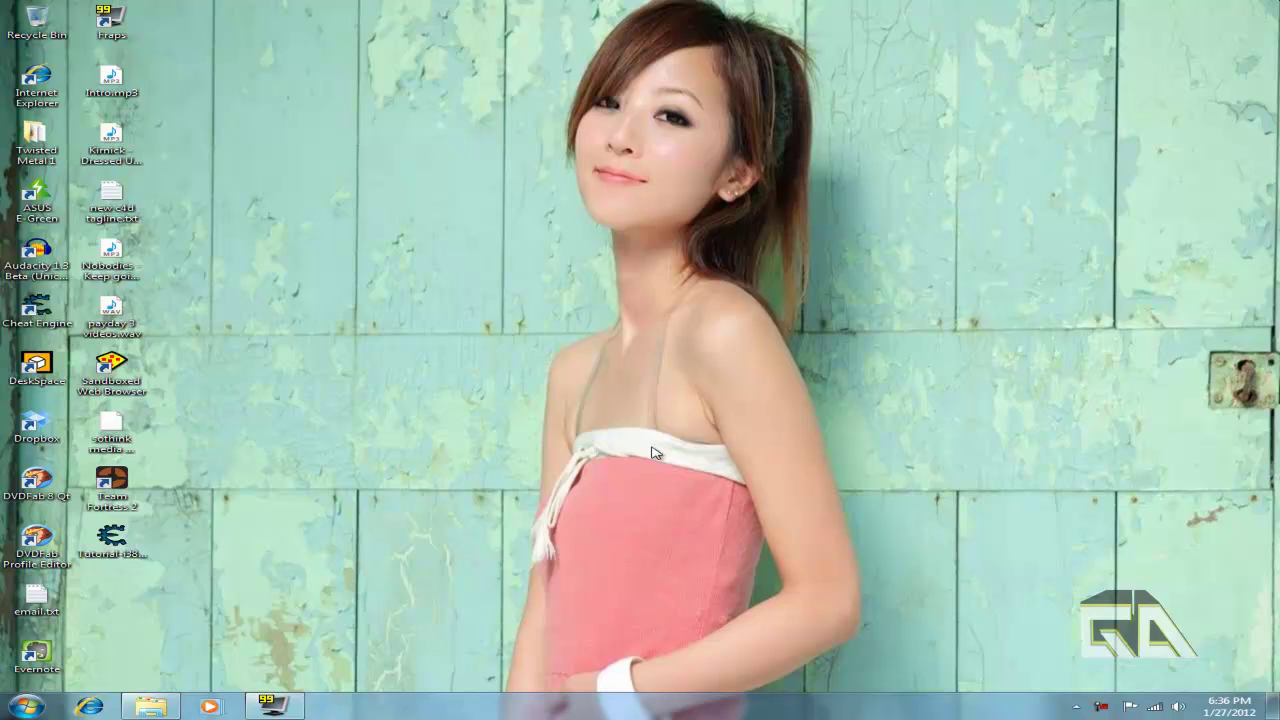
right_click(425, 441)
click(360, 487)
click(25, 707)
click(60, 641)
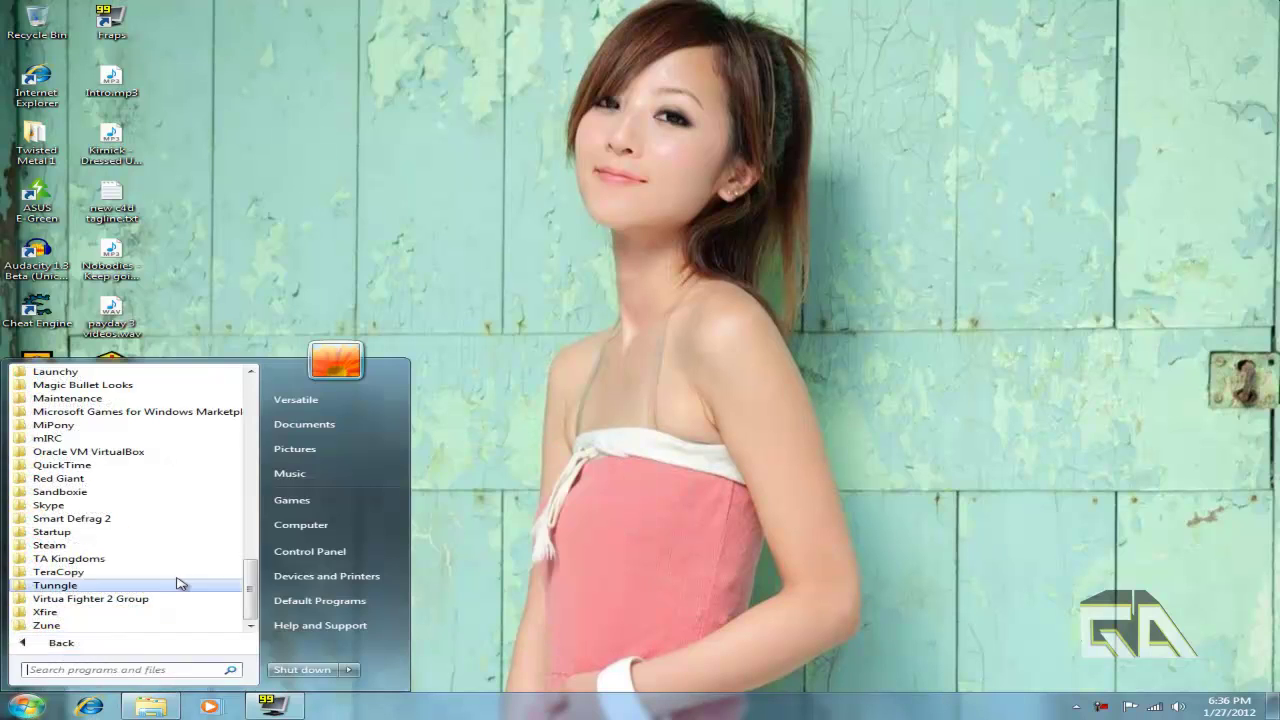
scroll(155, 542, up, 5)
click(637, 485)
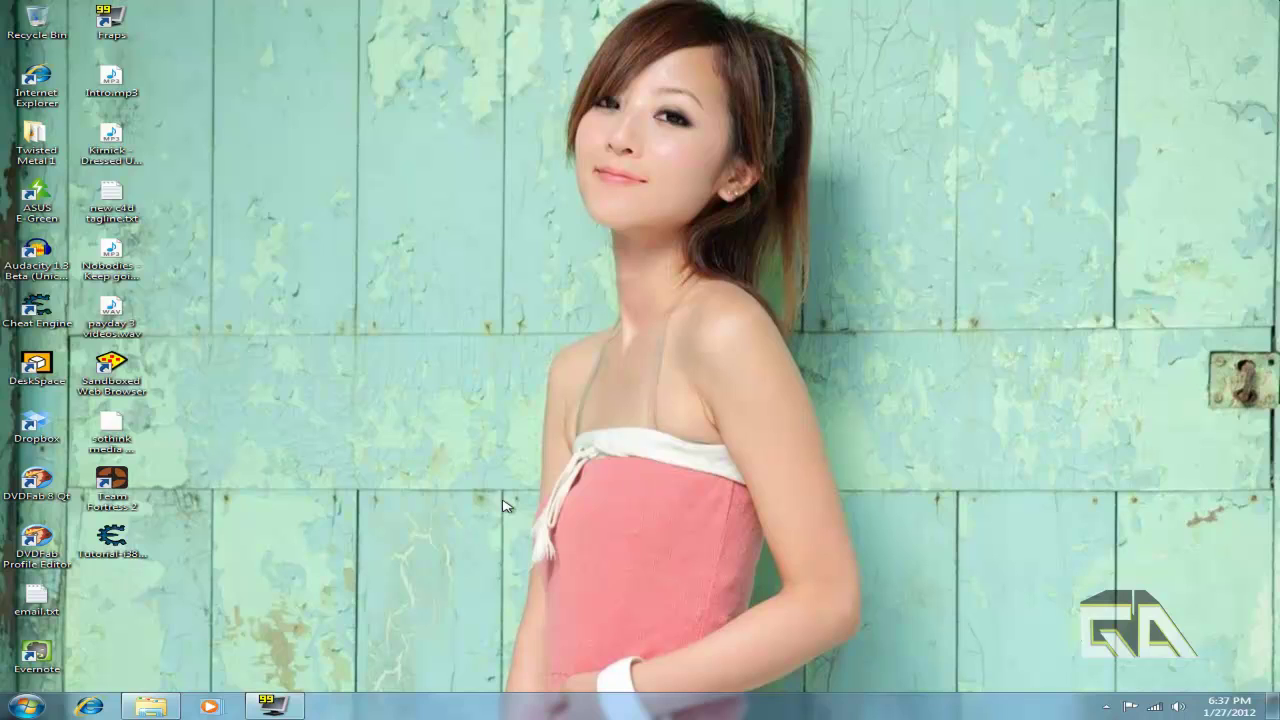
key(alt+space)
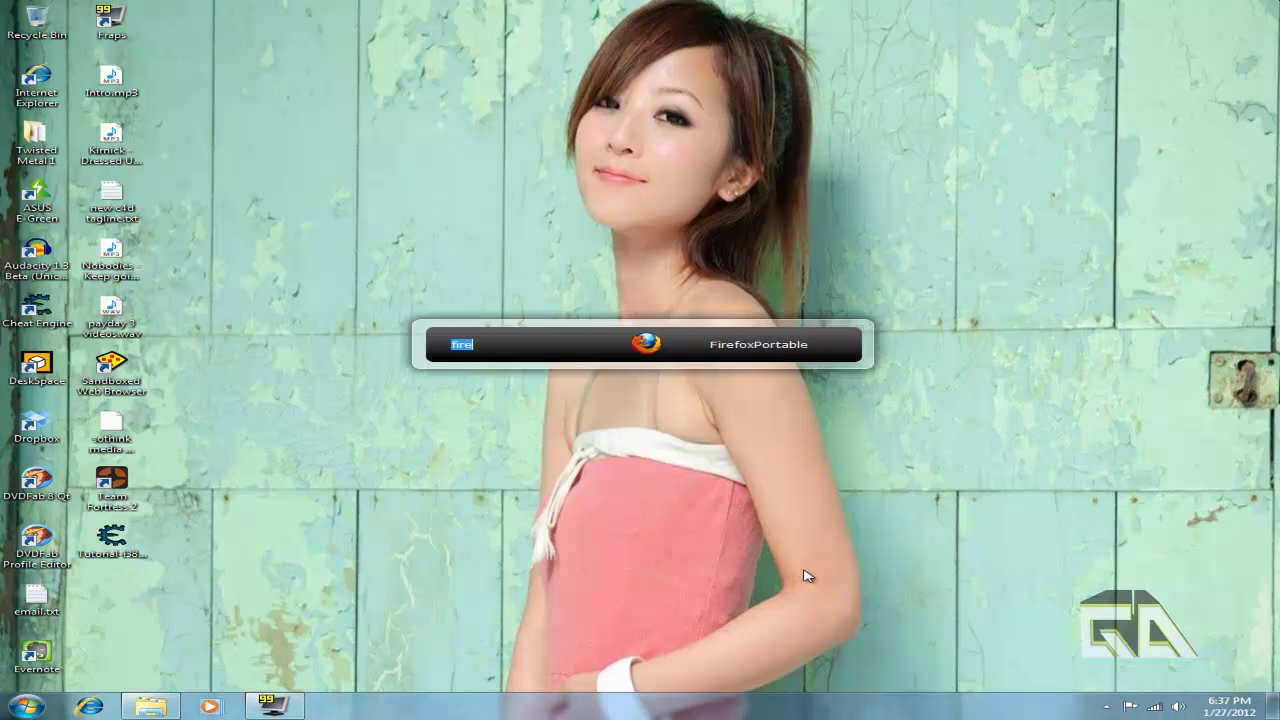
key(Return)
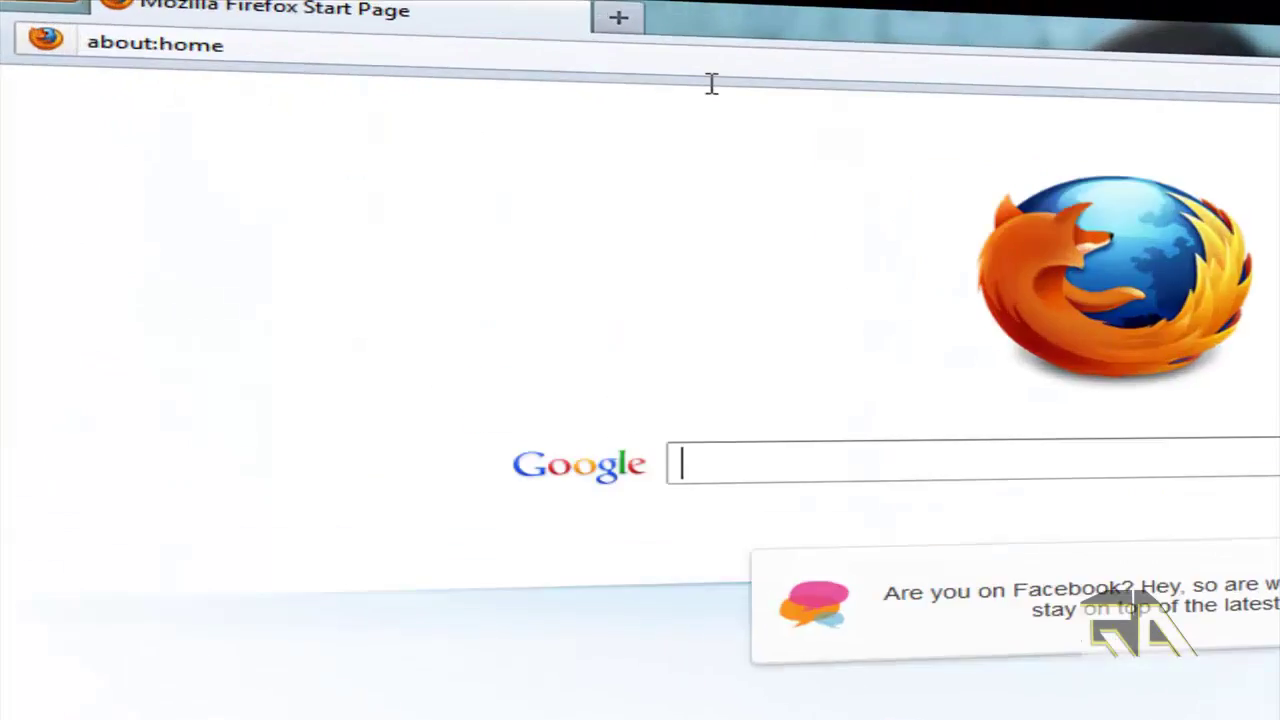
click(425, 30)
text(www)
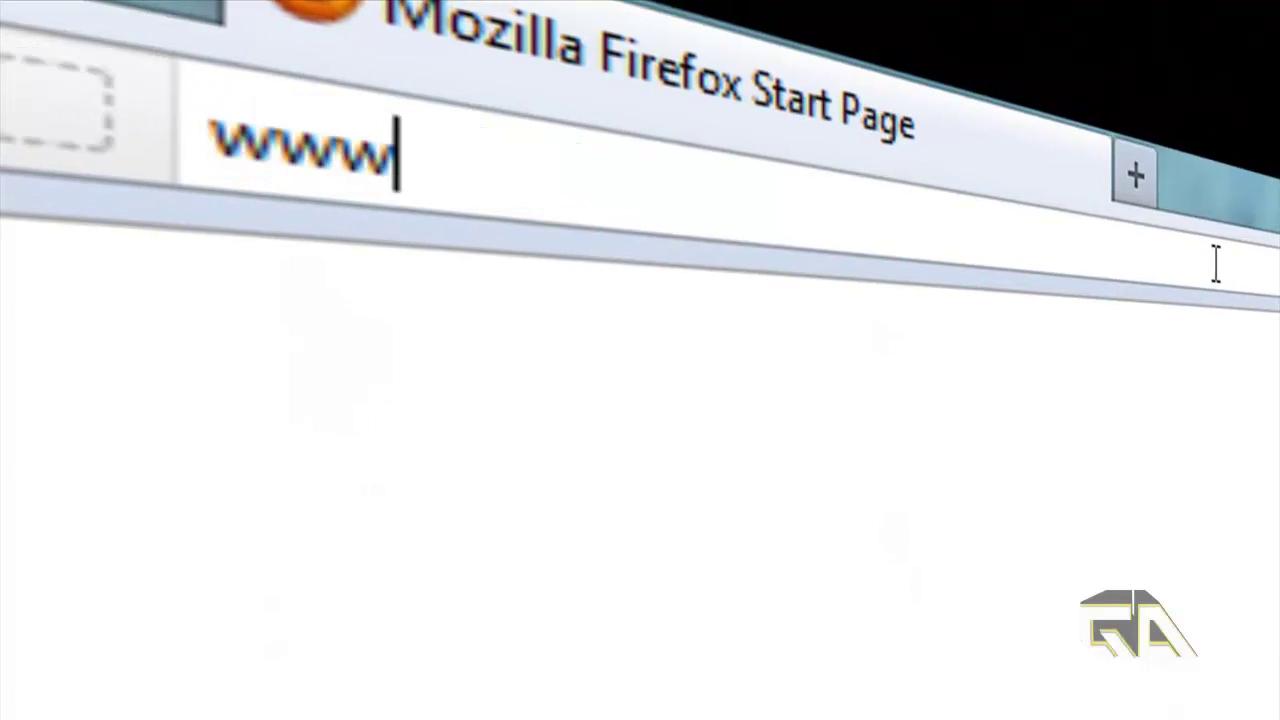
text(.emergedesktop.org)
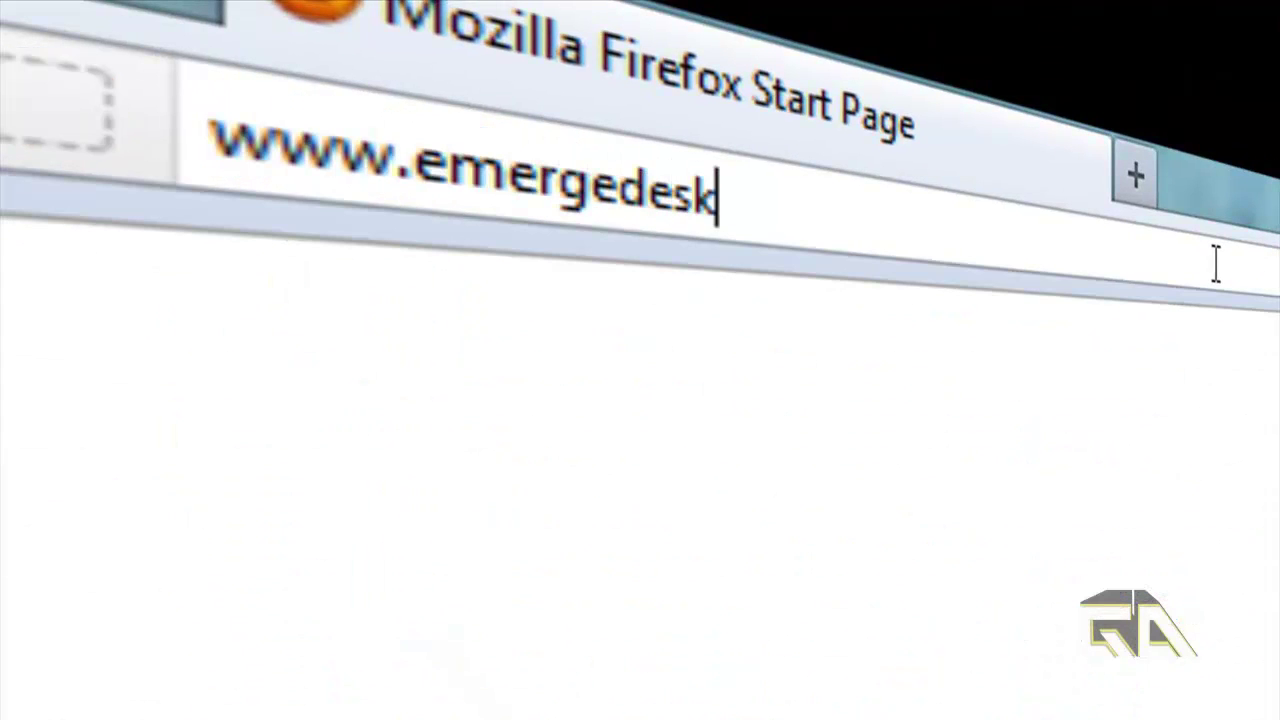
key(Return)
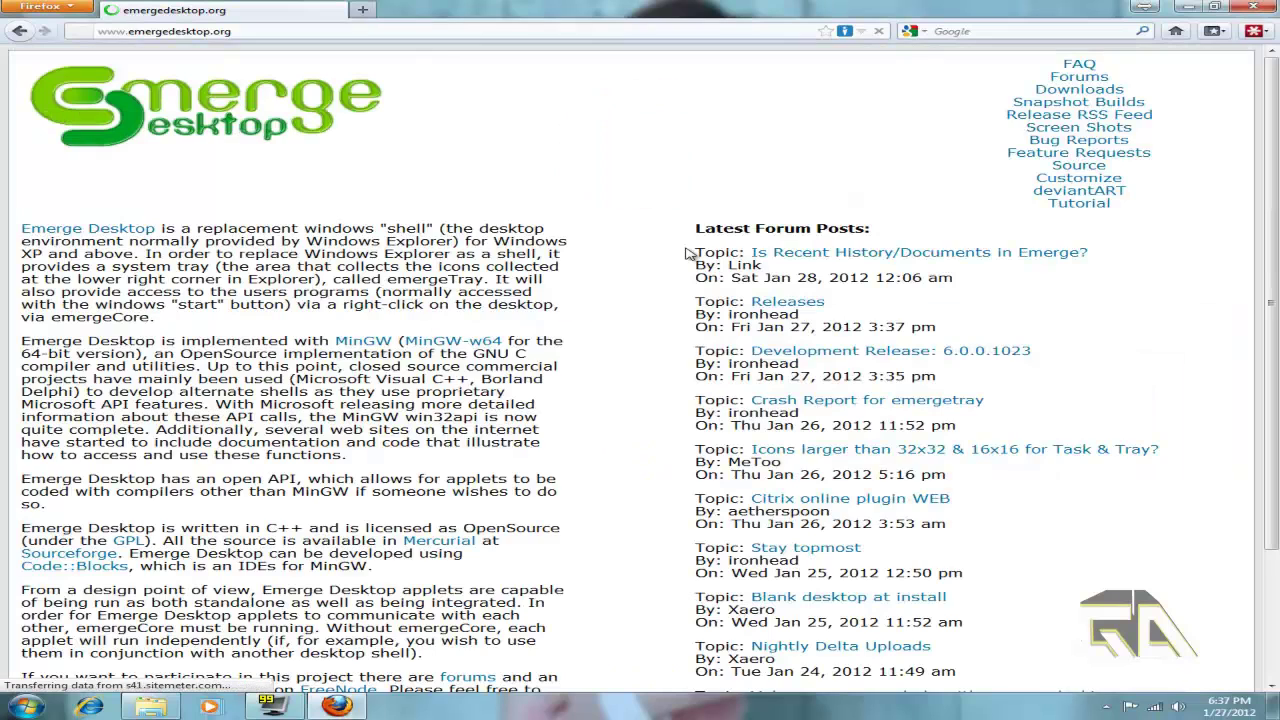
Step: Look through the Emerge Desktop downloads on SourceForge, including the Development Release folder, and close the browser
click(1070, 93)
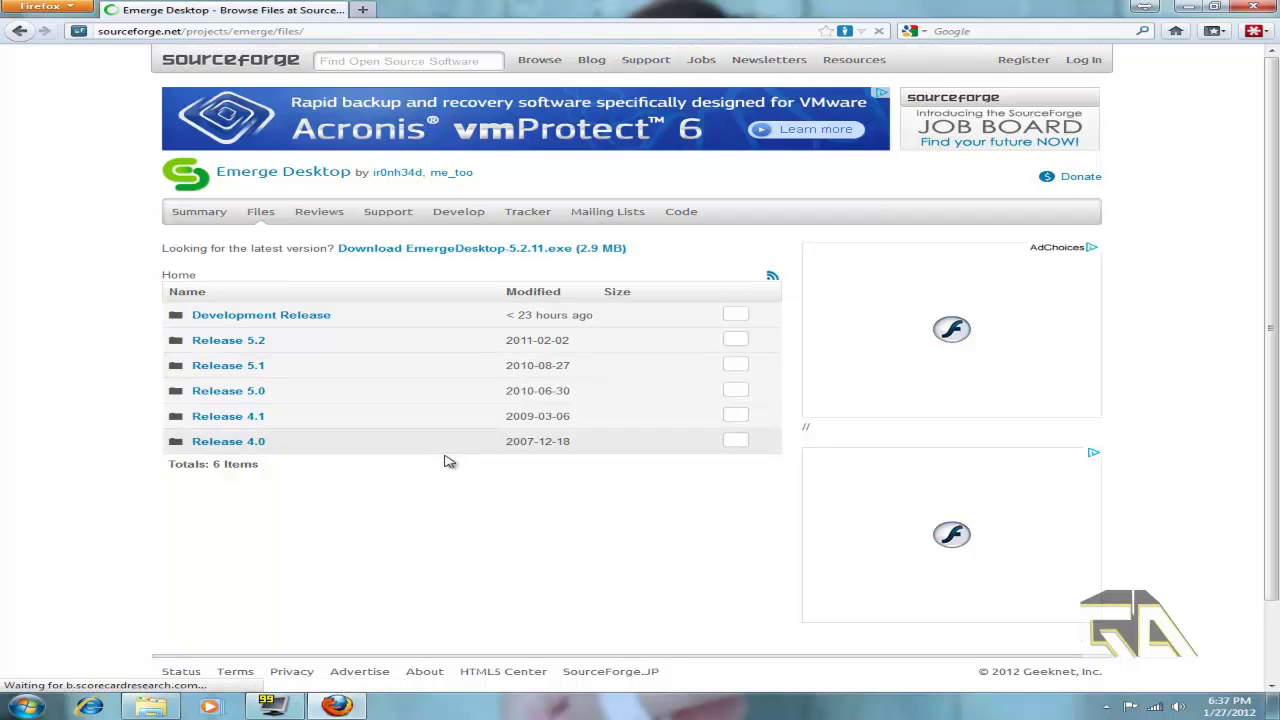
click(311, 317)
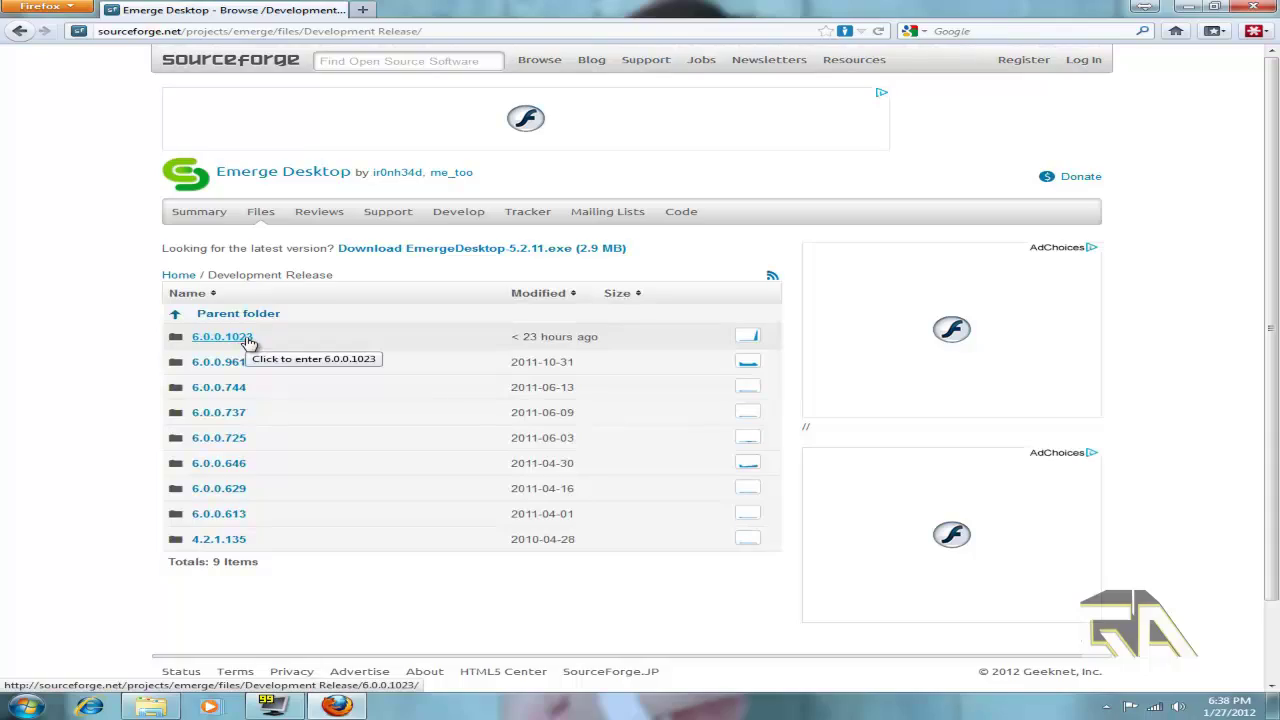
click(1253, 6)
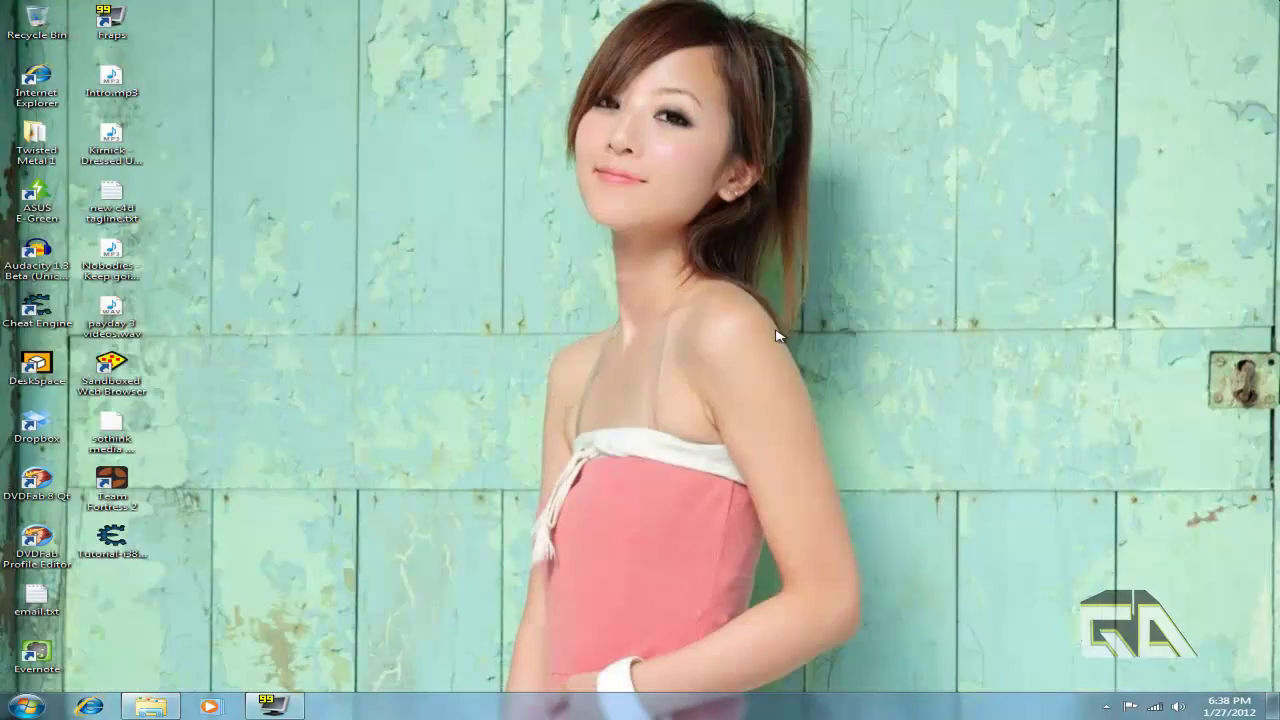
Step: Search the computer for "emerge" with Everything and open the EmergeDesktop Downloads folder in a maximized window
key(ctrl+alt+e)
text(eme)
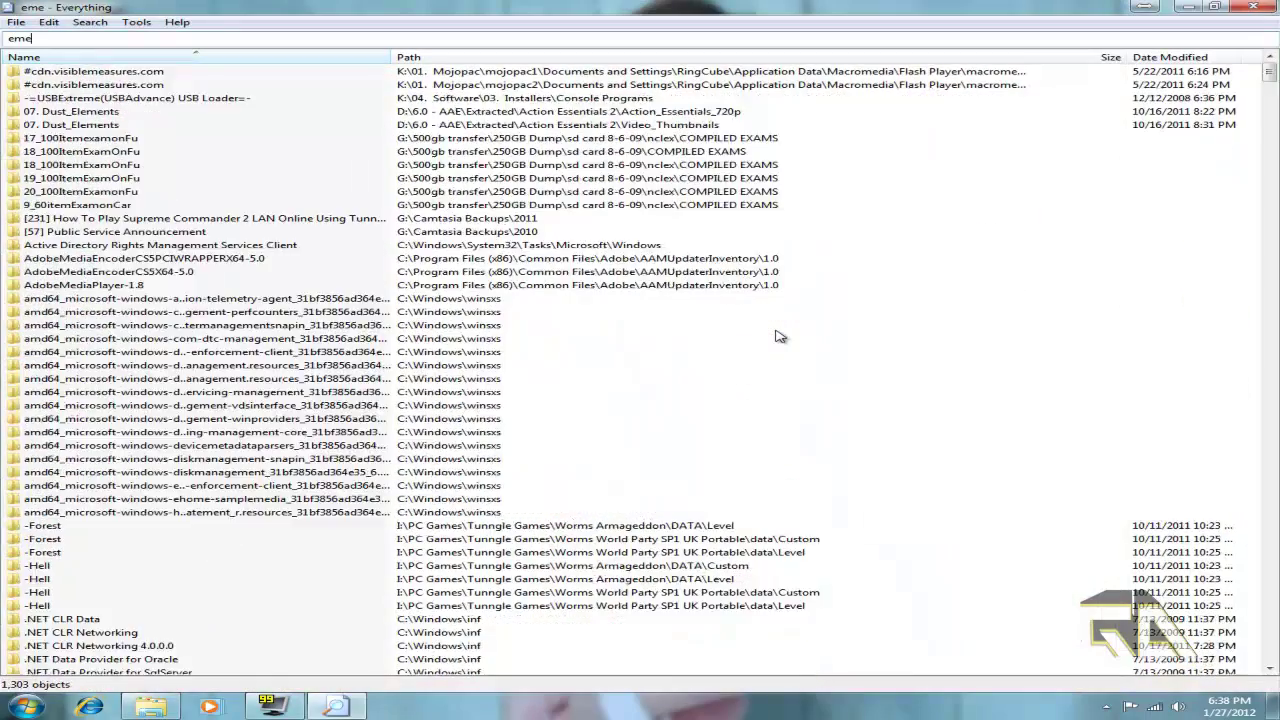
text(rge)
double_click(88, 99)
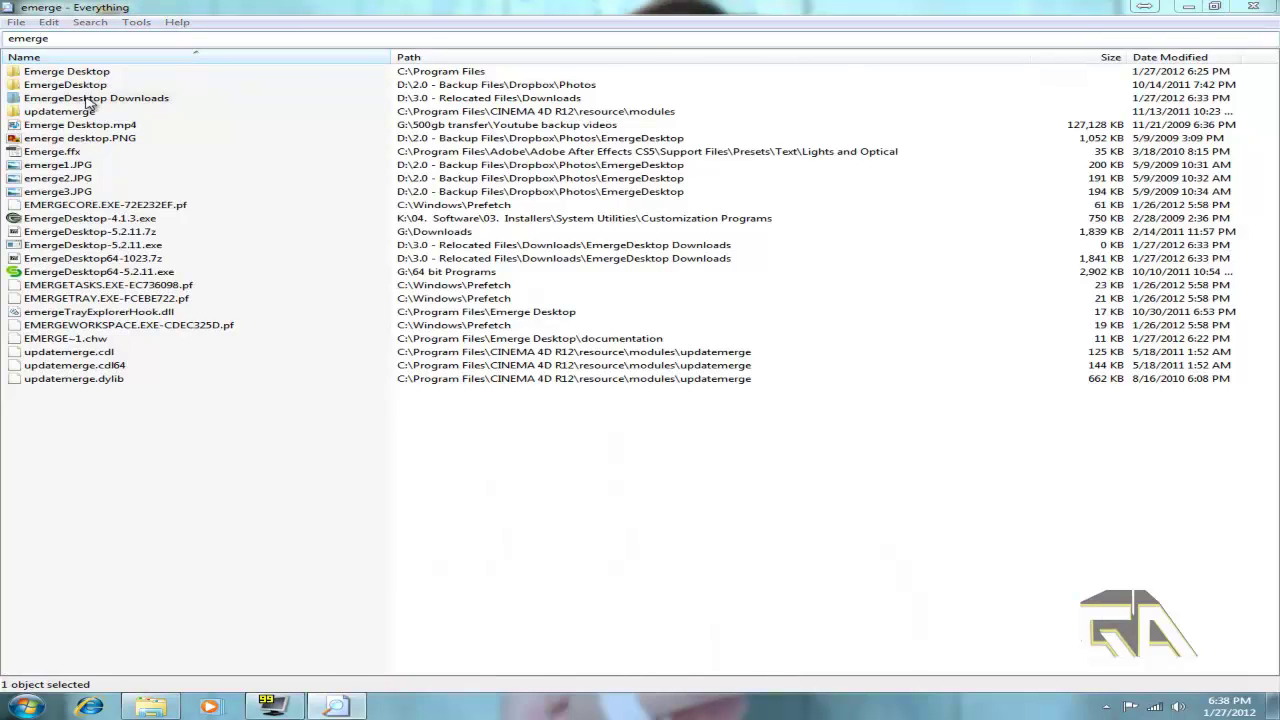
click(1253, 6)
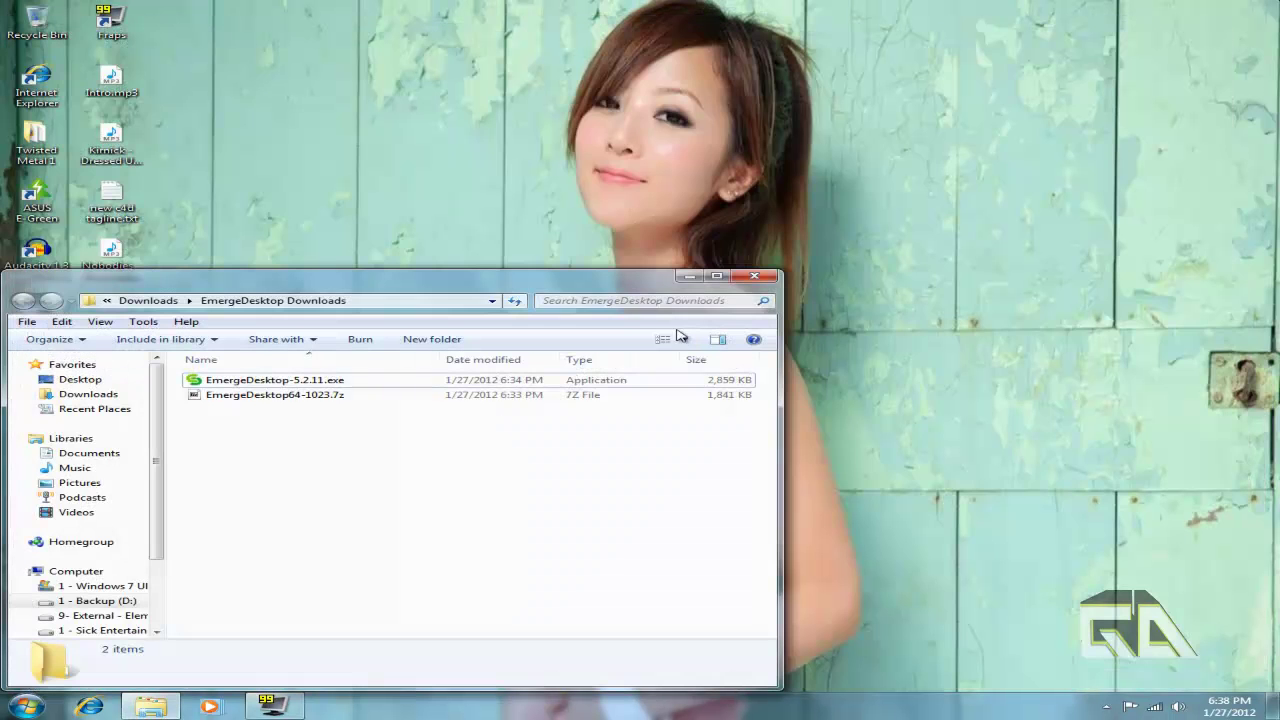
click(716, 277)
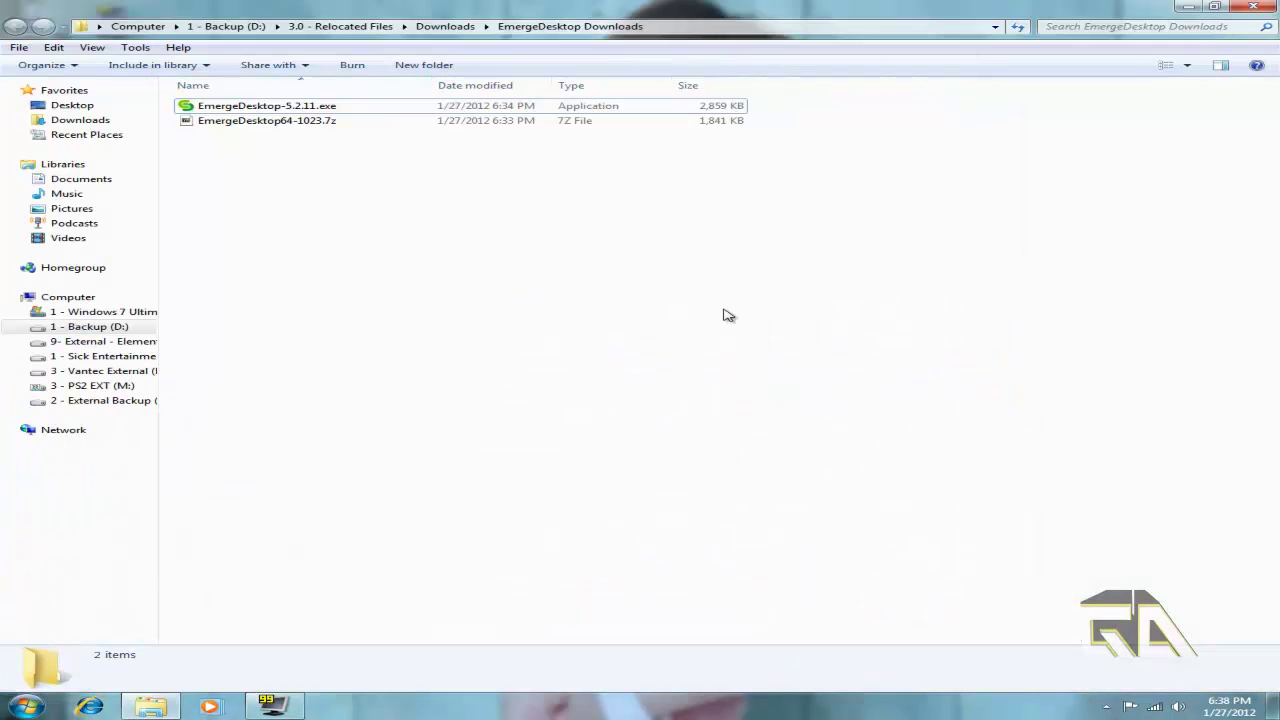
Step: Run EmergeDesktop-5.2.11.exe, accept the security warning and advance the setup to the Desktop Shell page
click(316, 108)
double_click(316, 108)
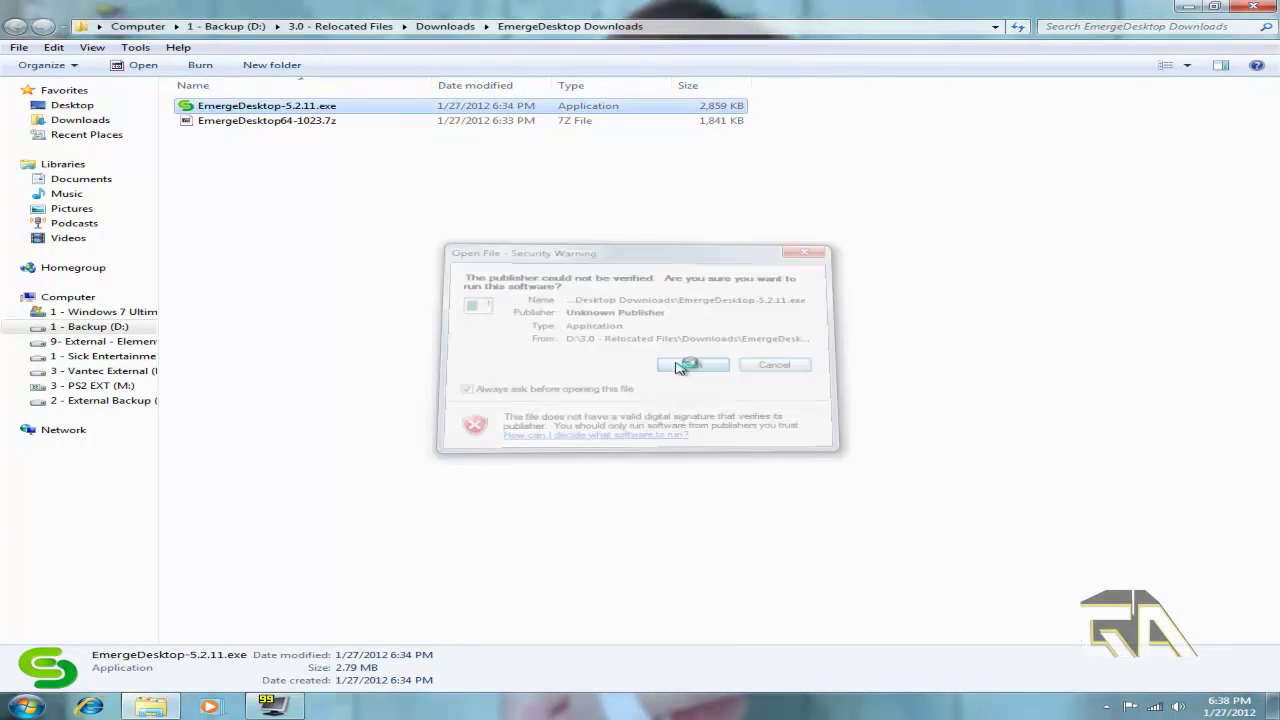
click(770, 364)
click(742, 470)
click(756, 468)
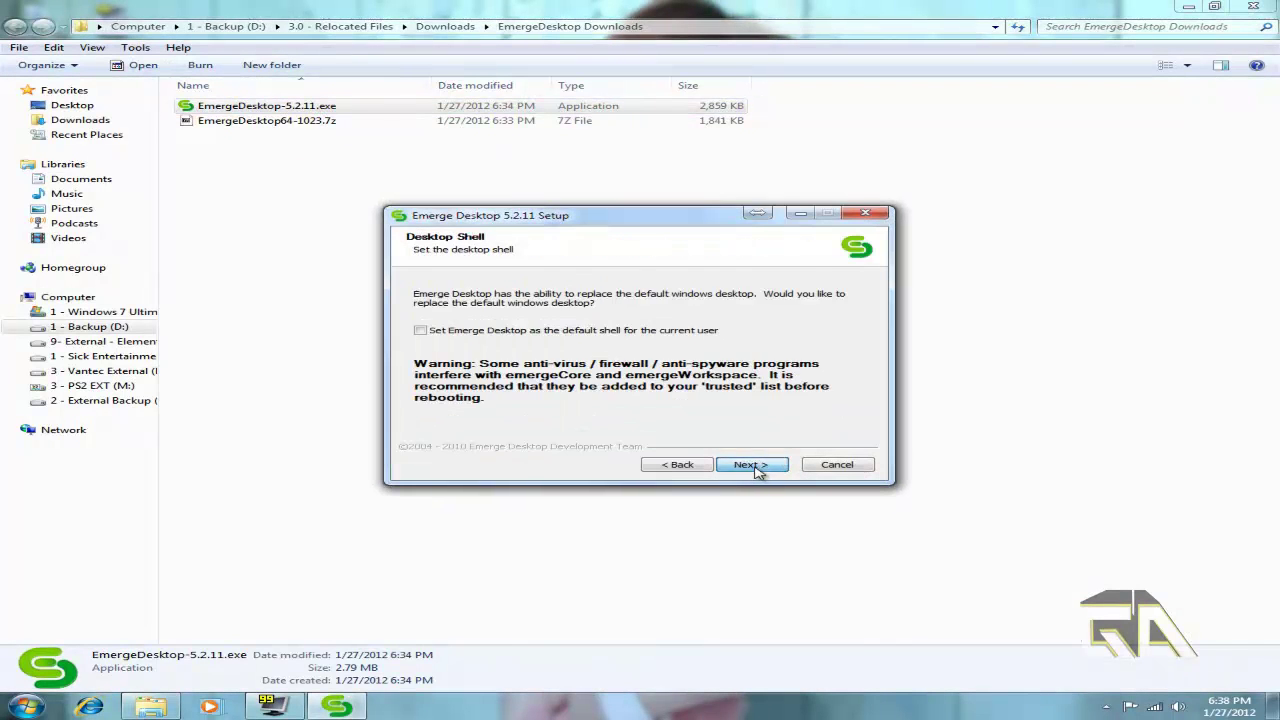
Step: Set Emerge Desktop as the default shell for the current user, install the preselected components and finish the setup
click(597, 338)
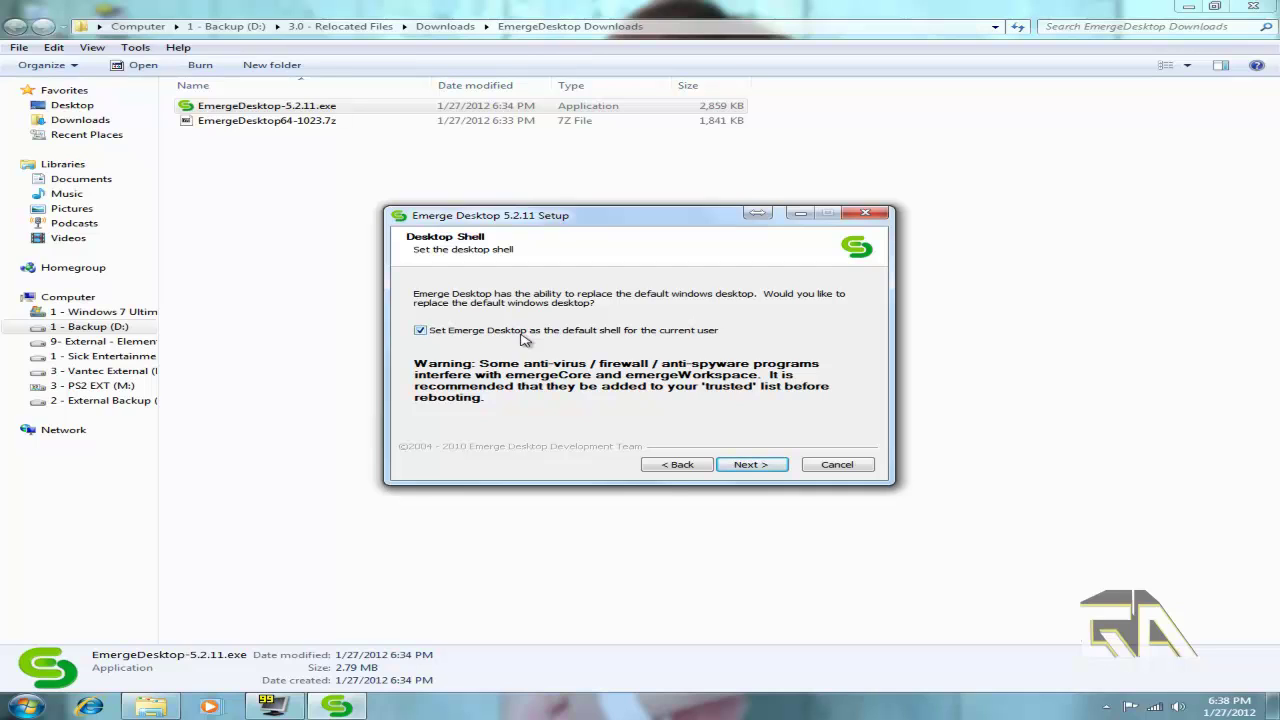
click(767, 465)
click(770, 466)
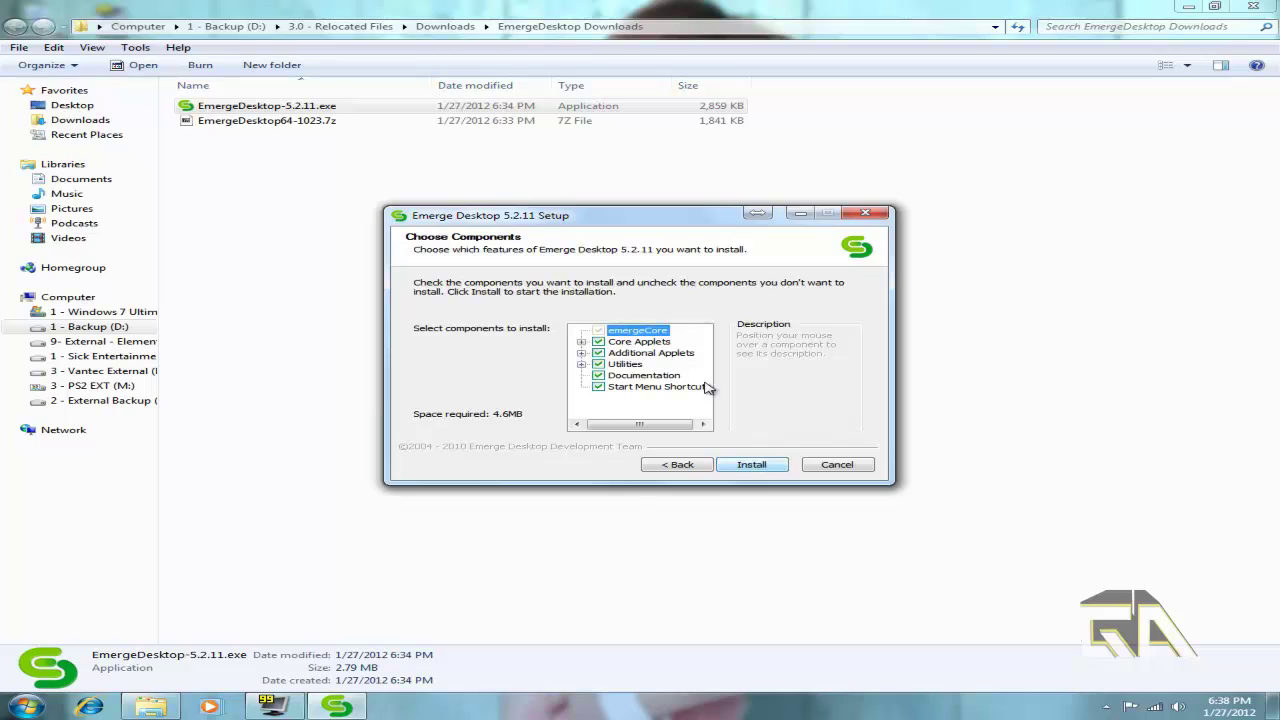
click(776, 464)
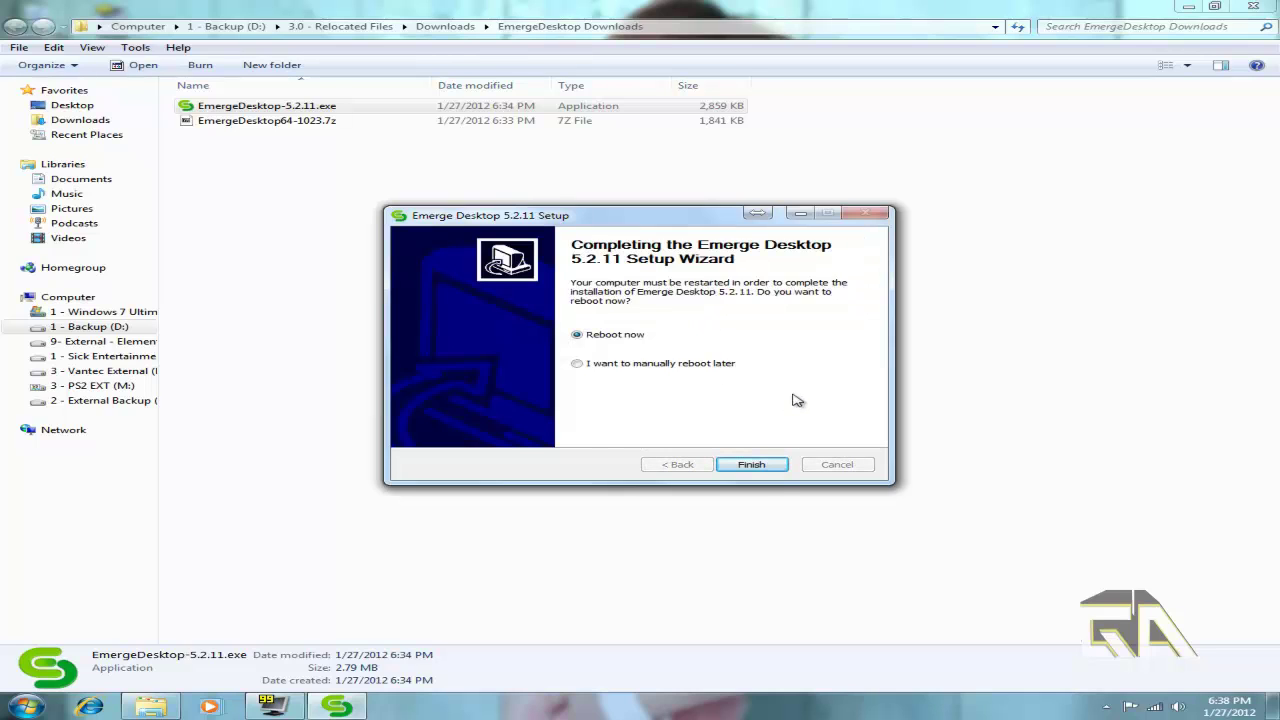
click(766, 466)
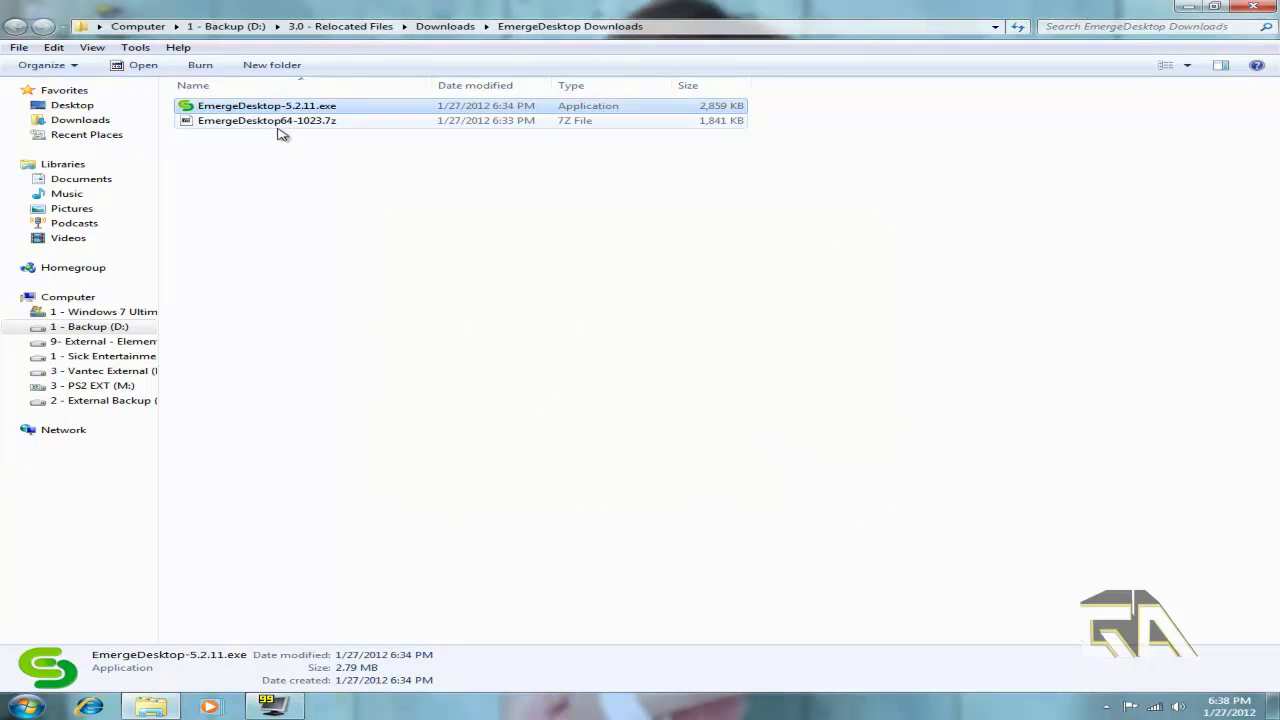
Step: Open the EmergeDesktop64-1023.7z archive in 7-Zip and select all of its contents
double_click(283, 122)
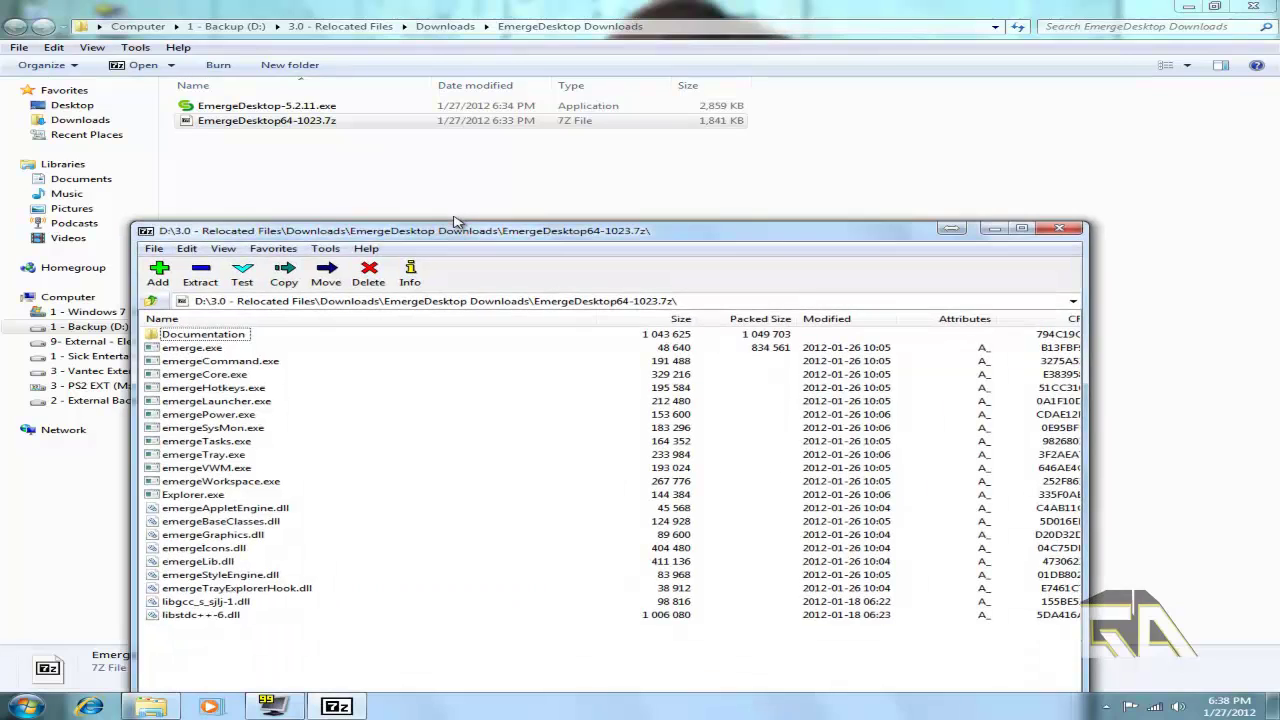
drag(495, 233, 641, 121)
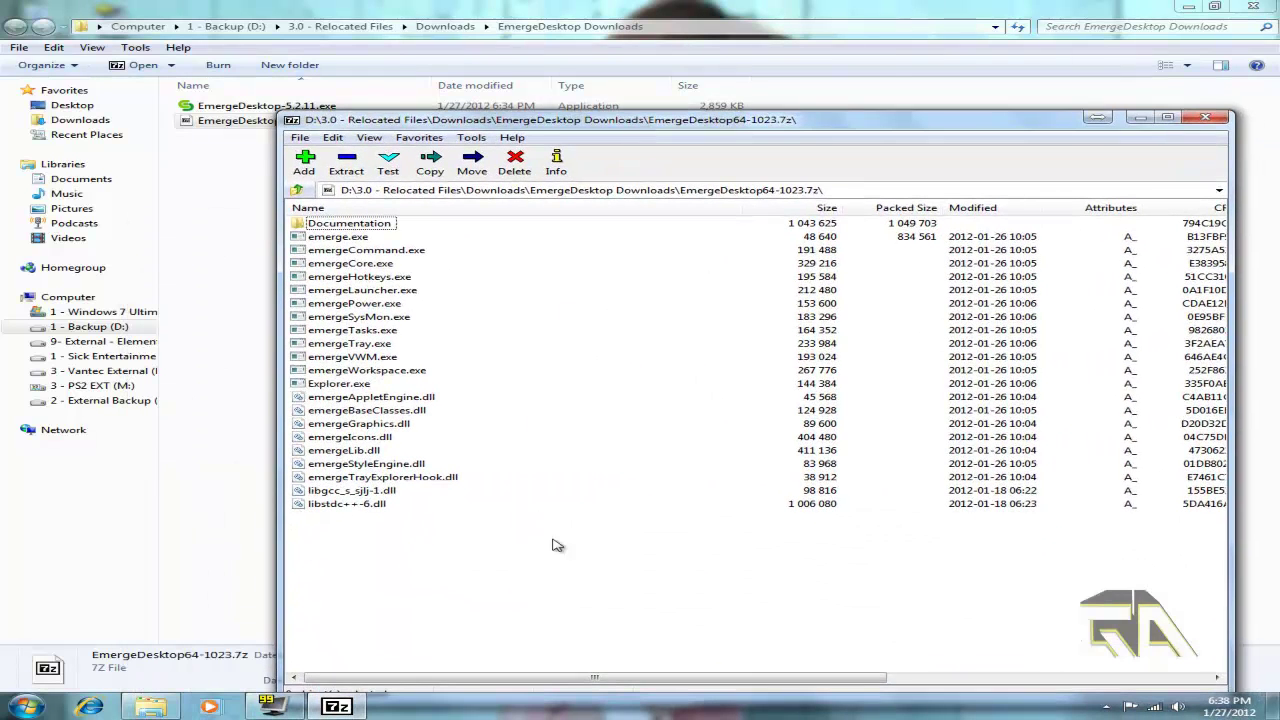
drag(494, 607, 324, 187)
Step: Set the extraction destination for the selected files to C:\Program Files (x86)\Emerge Desktop\
click(346, 163)
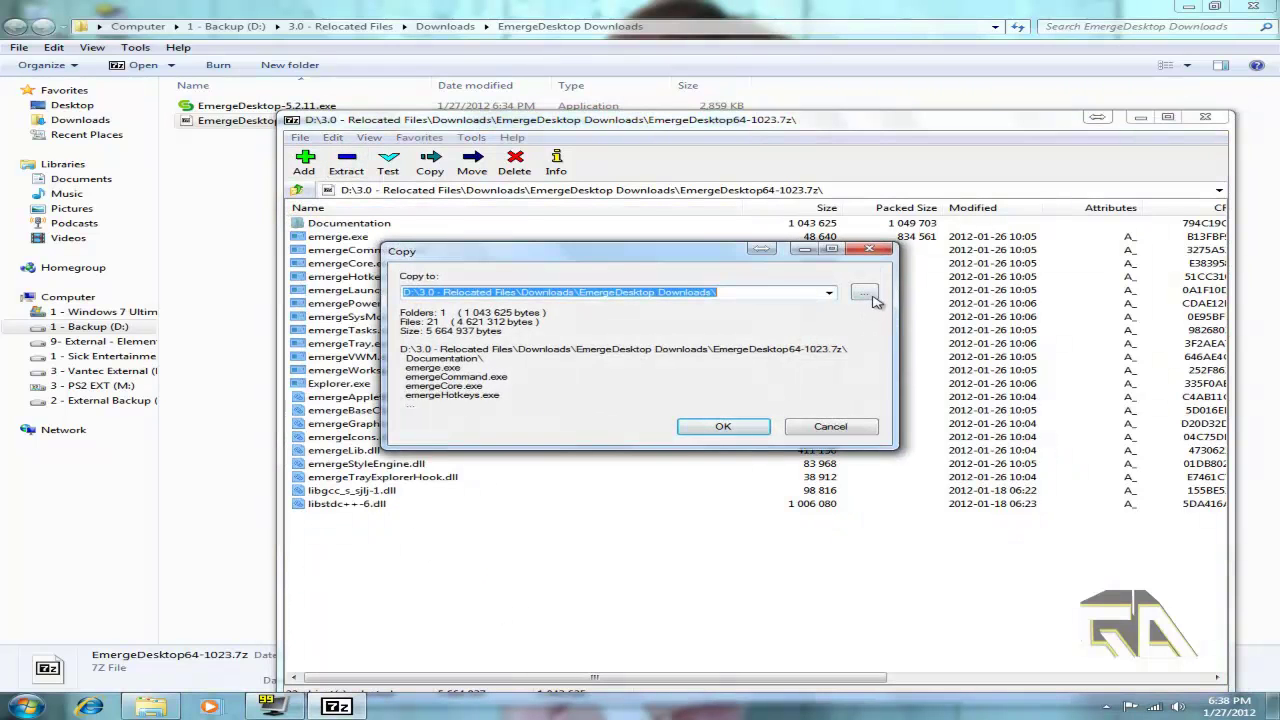
click(866, 295)
click(640, 375)
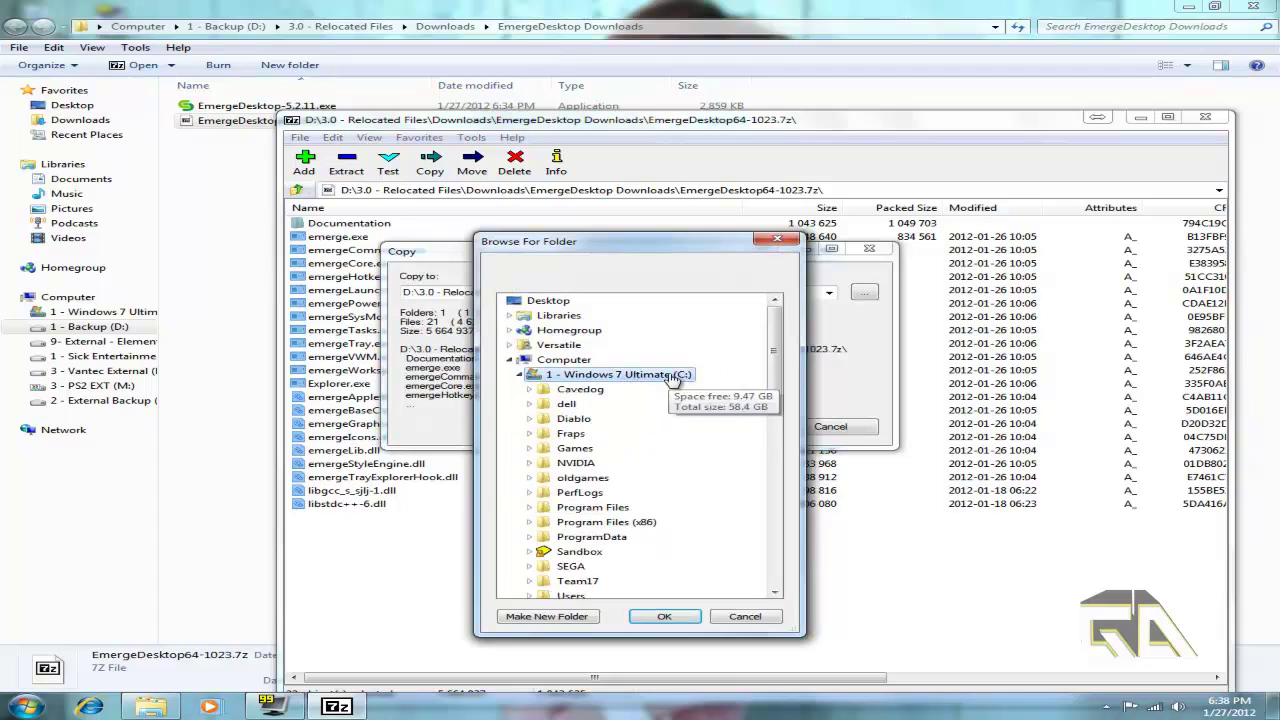
double_click(628, 523)
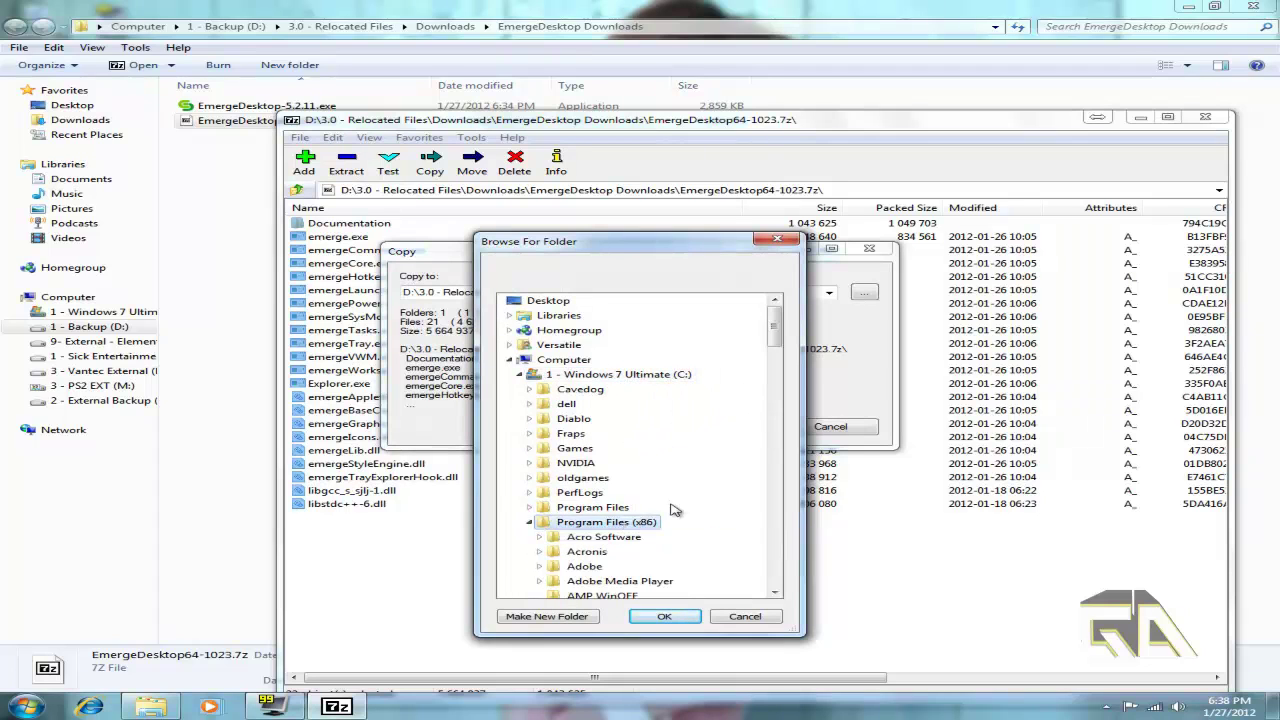
scroll(686, 465, down, 6)
scroll(686, 459, down, 2)
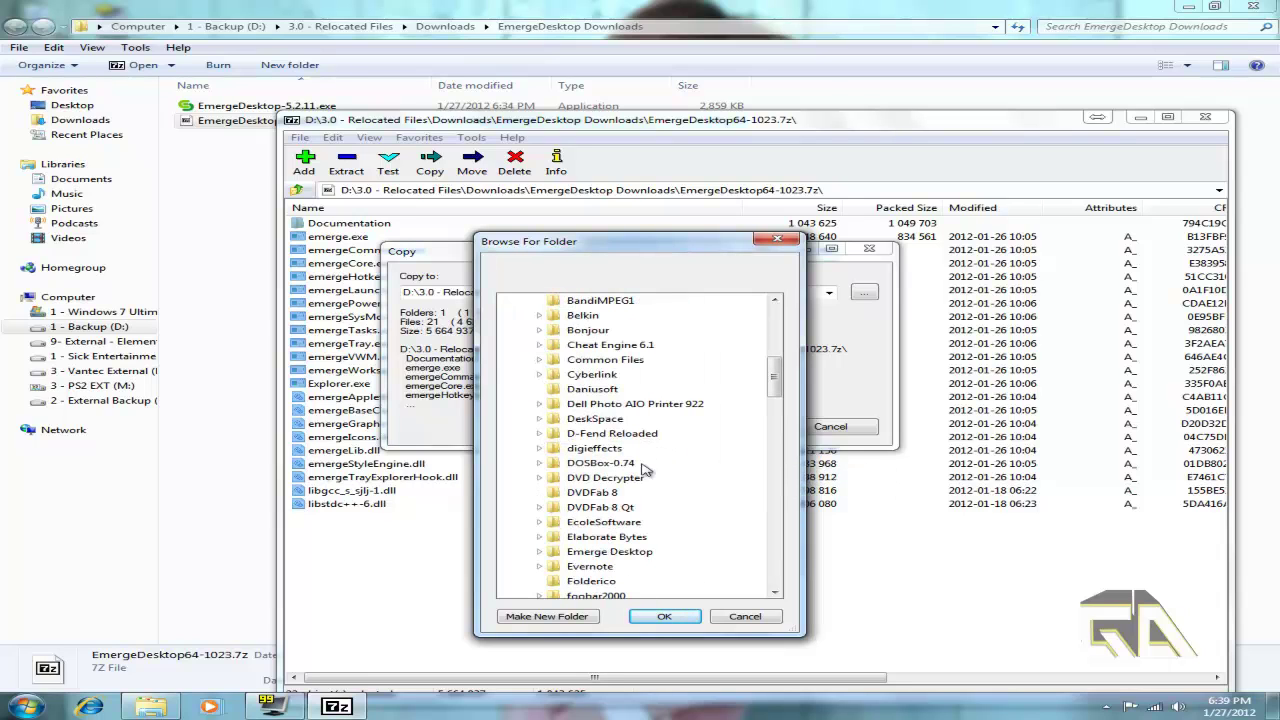
scroll(645, 470, down, 1)
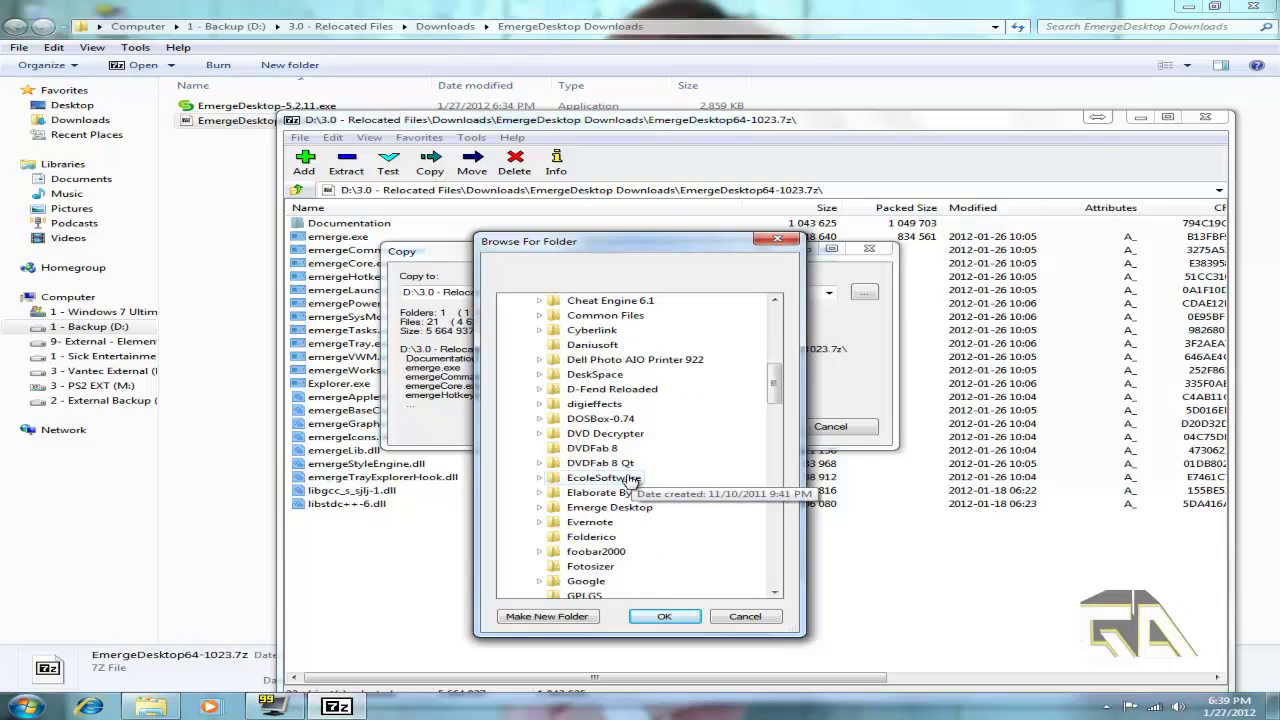
click(622, 508)
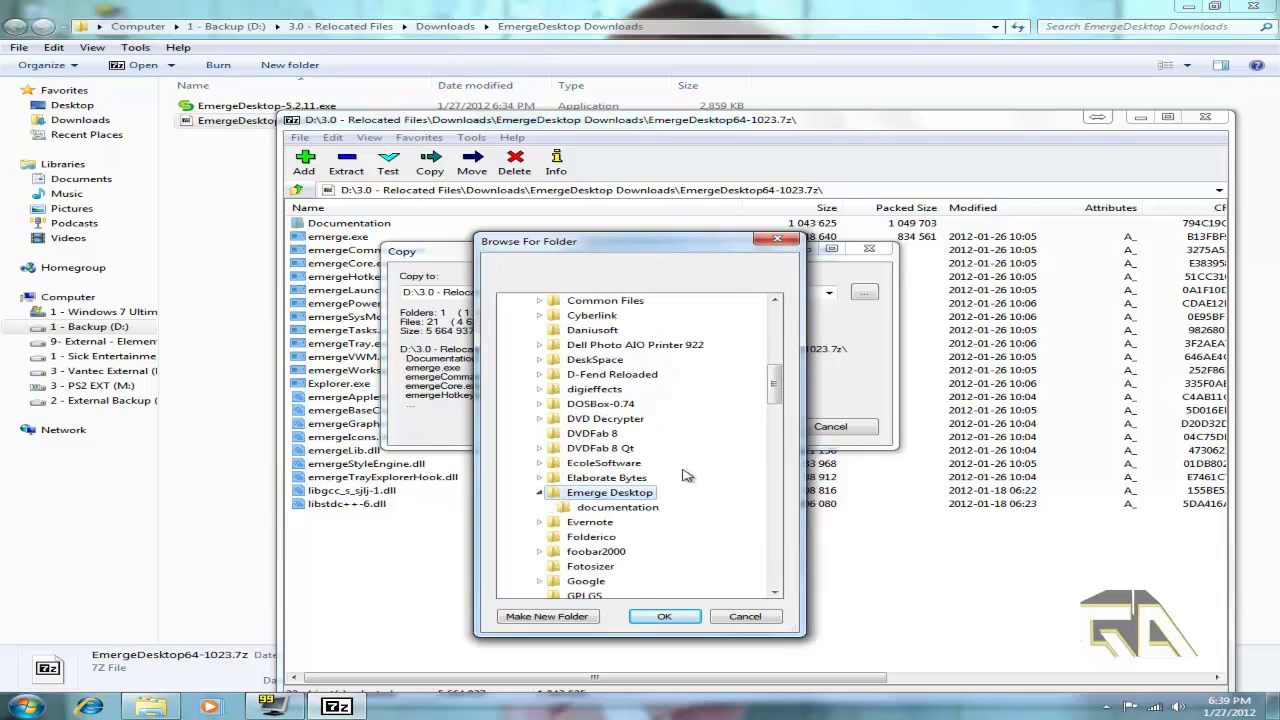
scroll(636, 508, down, 1)
click(664, 616)
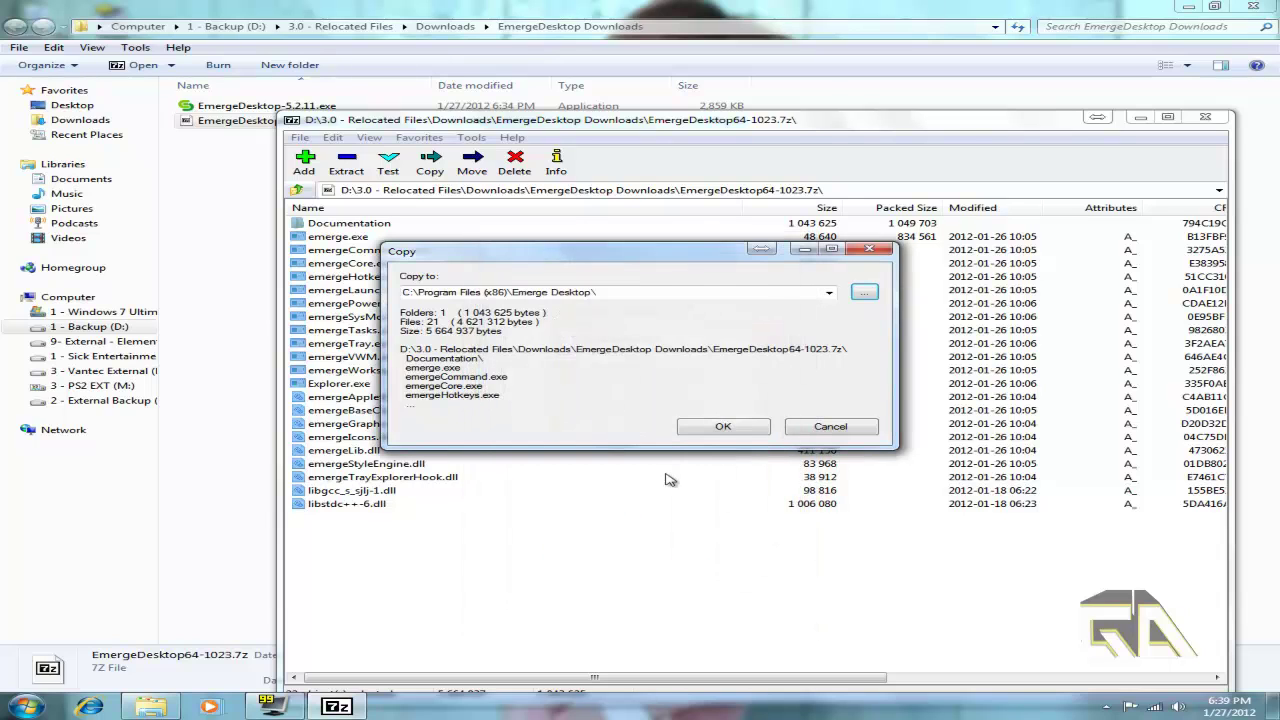
Step: Extract the files into the Emerge Desktop folder, and close the archive and the downloads folder
click(742, 431)
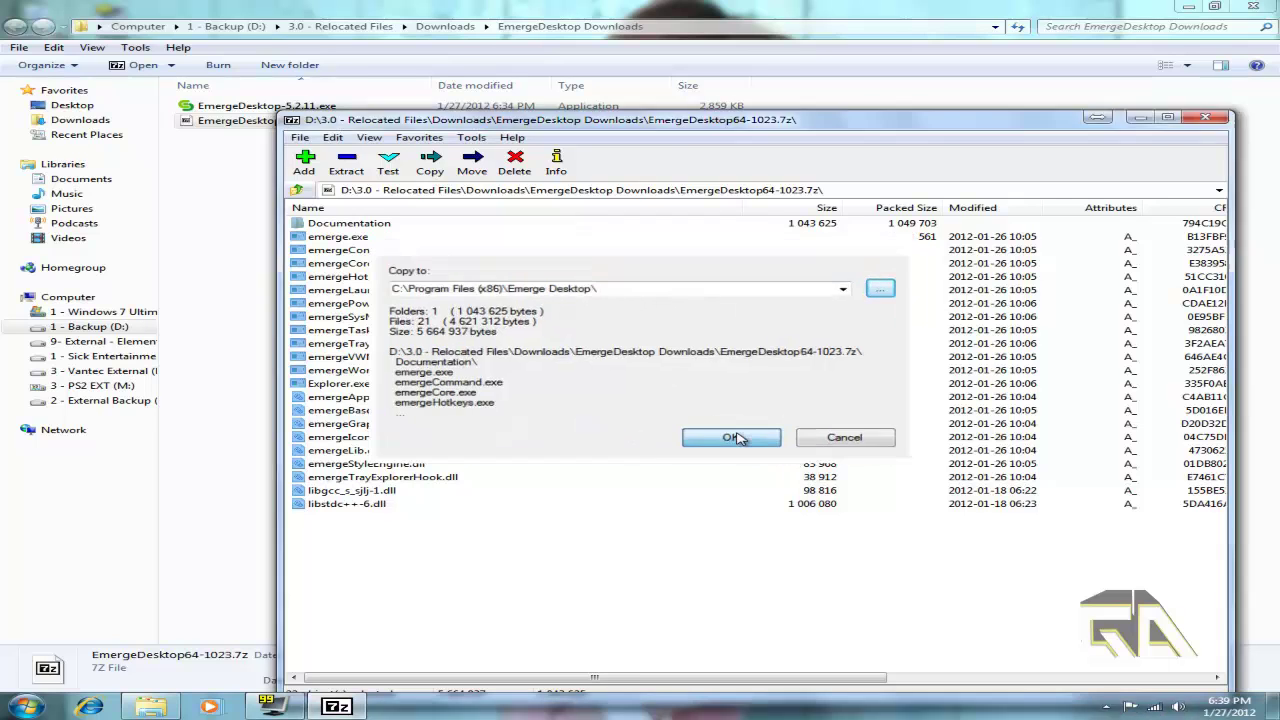
click(668, 433)
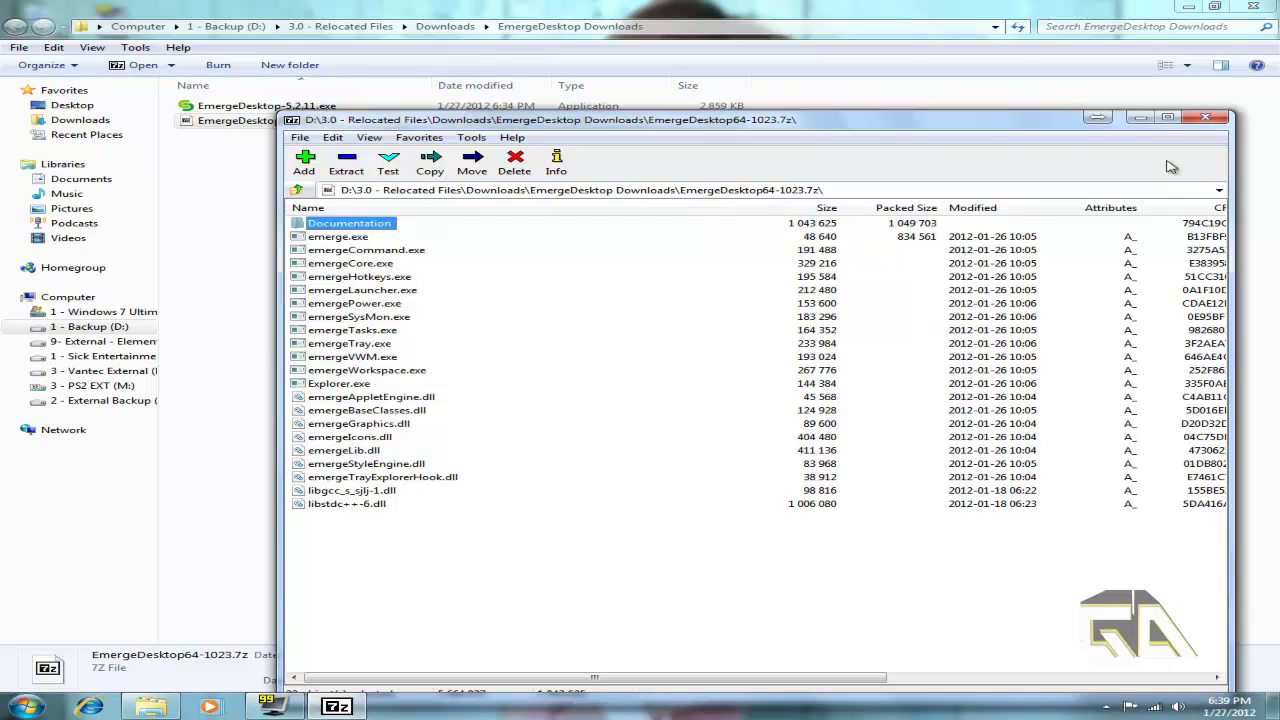
click(1205, 117)
click(1253, 6)
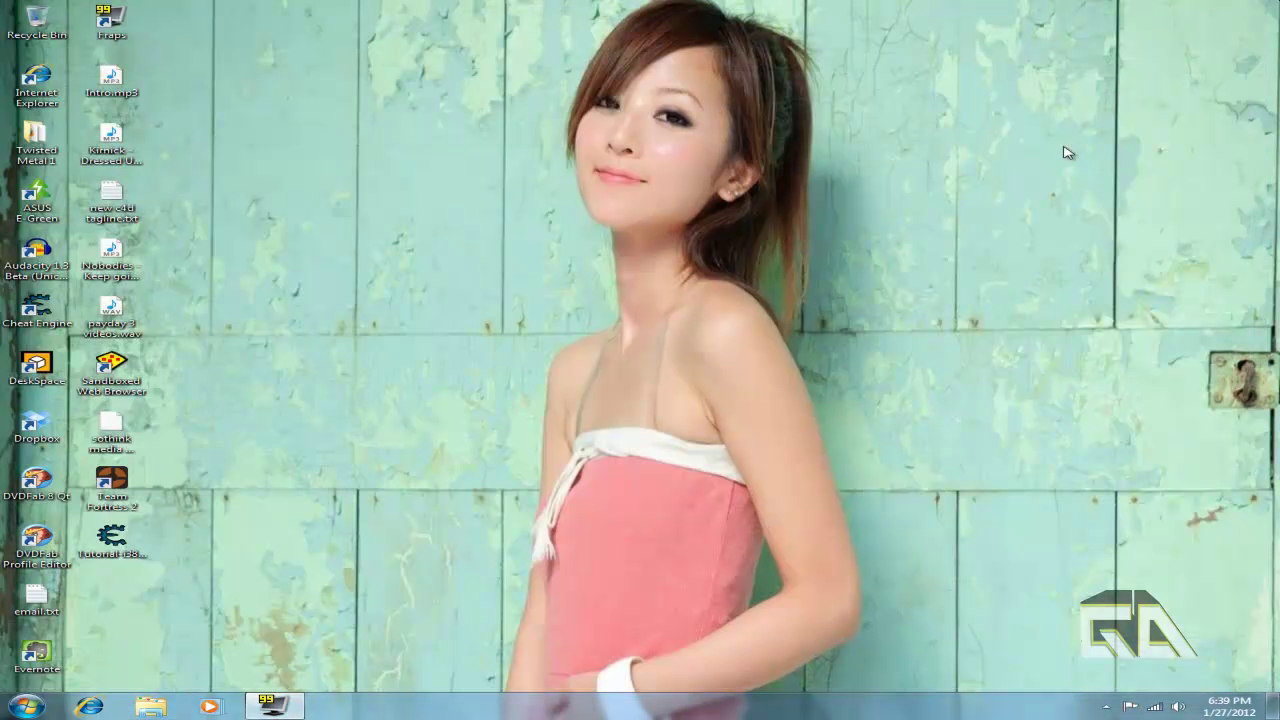
right_click(446, 342)
click(400, 318)
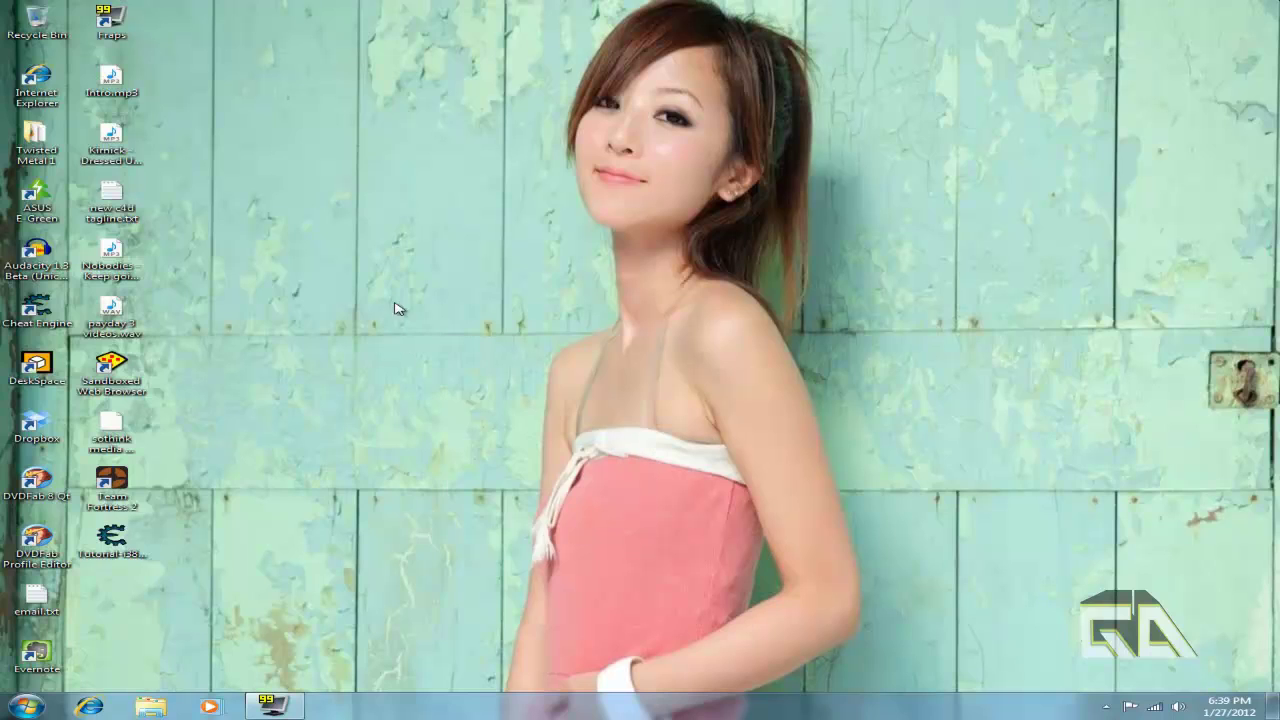
Step: Open the Emerge Desktop Shell Changer, choose Emerge Desktop as the desktop shell and confirm the change
click(25, 706)
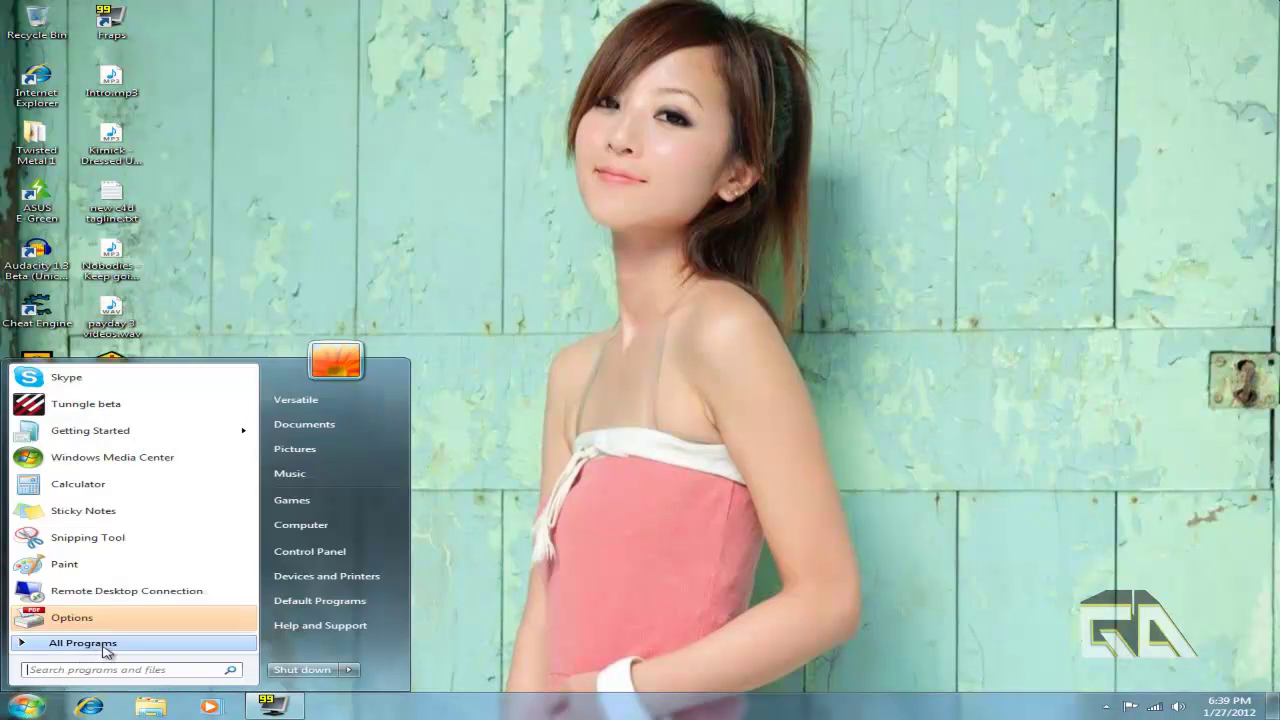
click(157, 643)
click(78, 599)
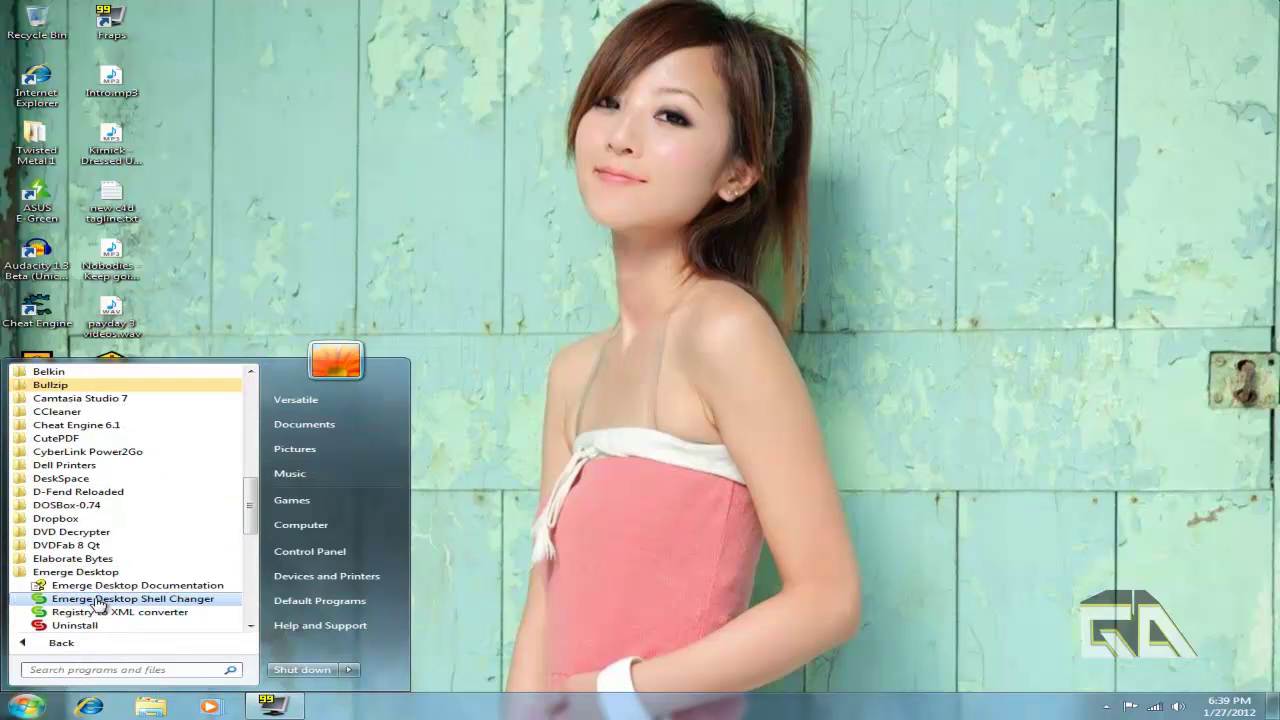
click(150, 599)
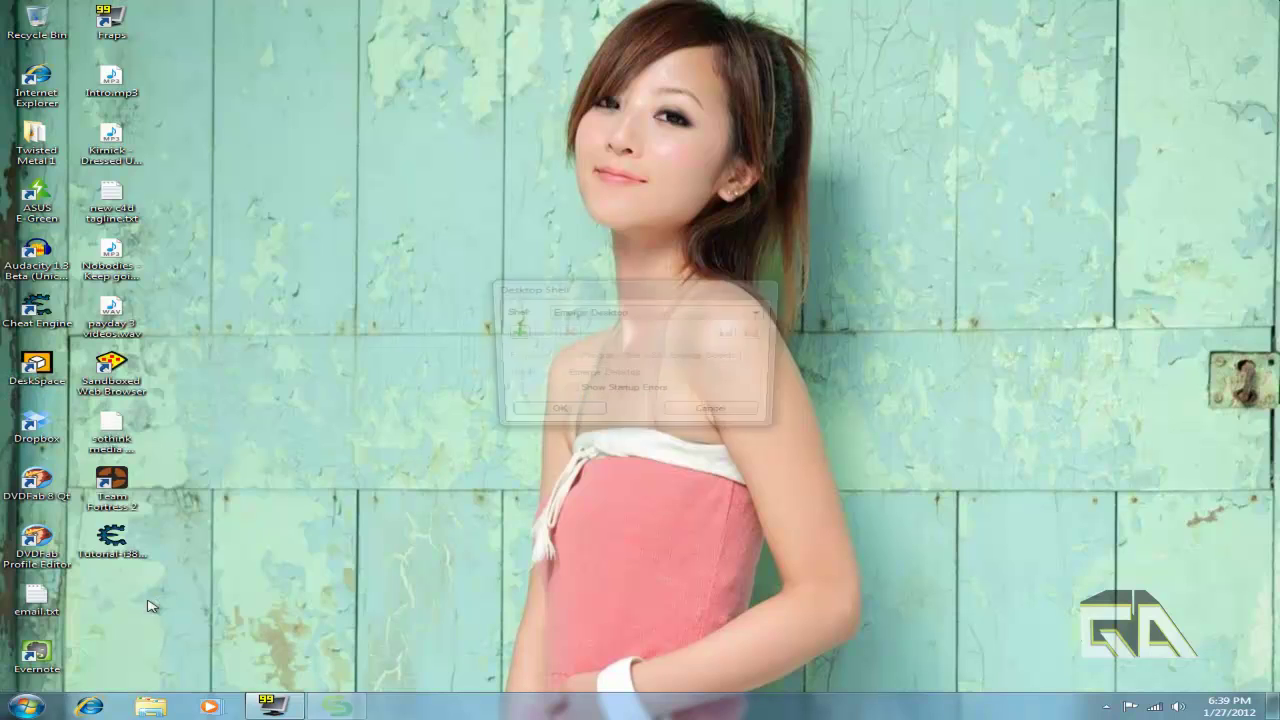
click(661, 314)
click(640, 334)
click(646, 316)
click(624, 325)
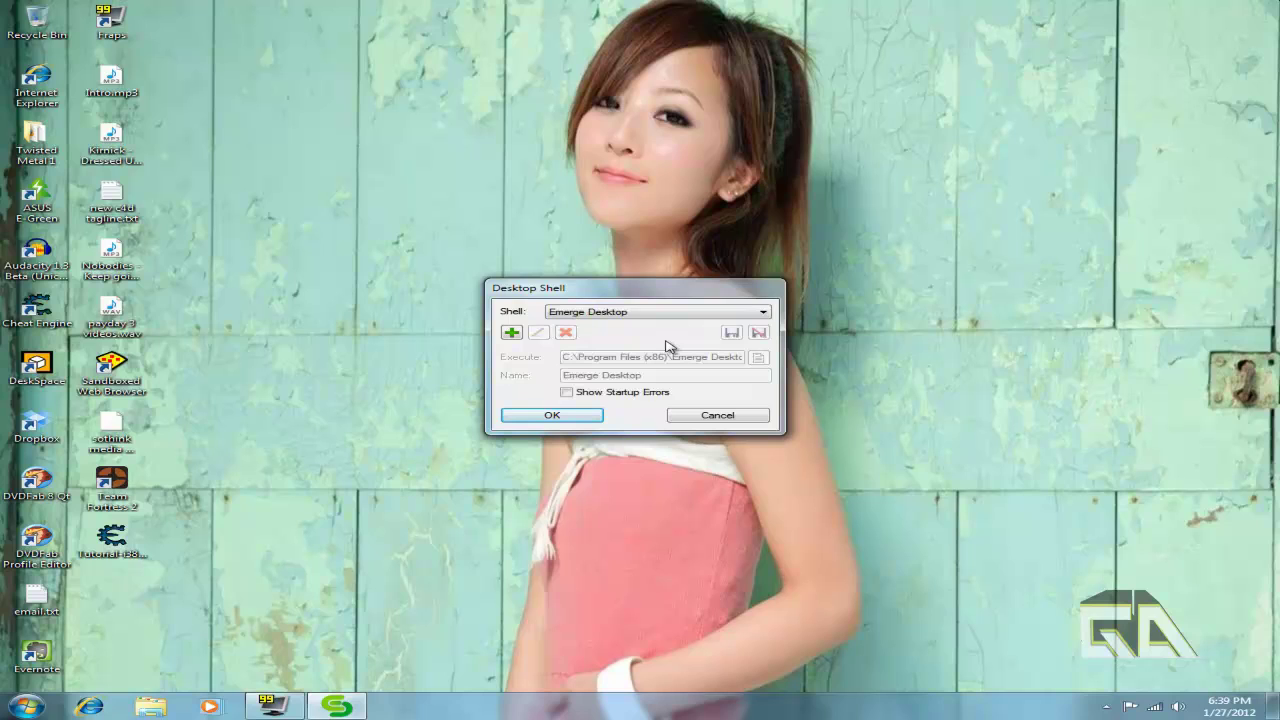
click(580, 415)
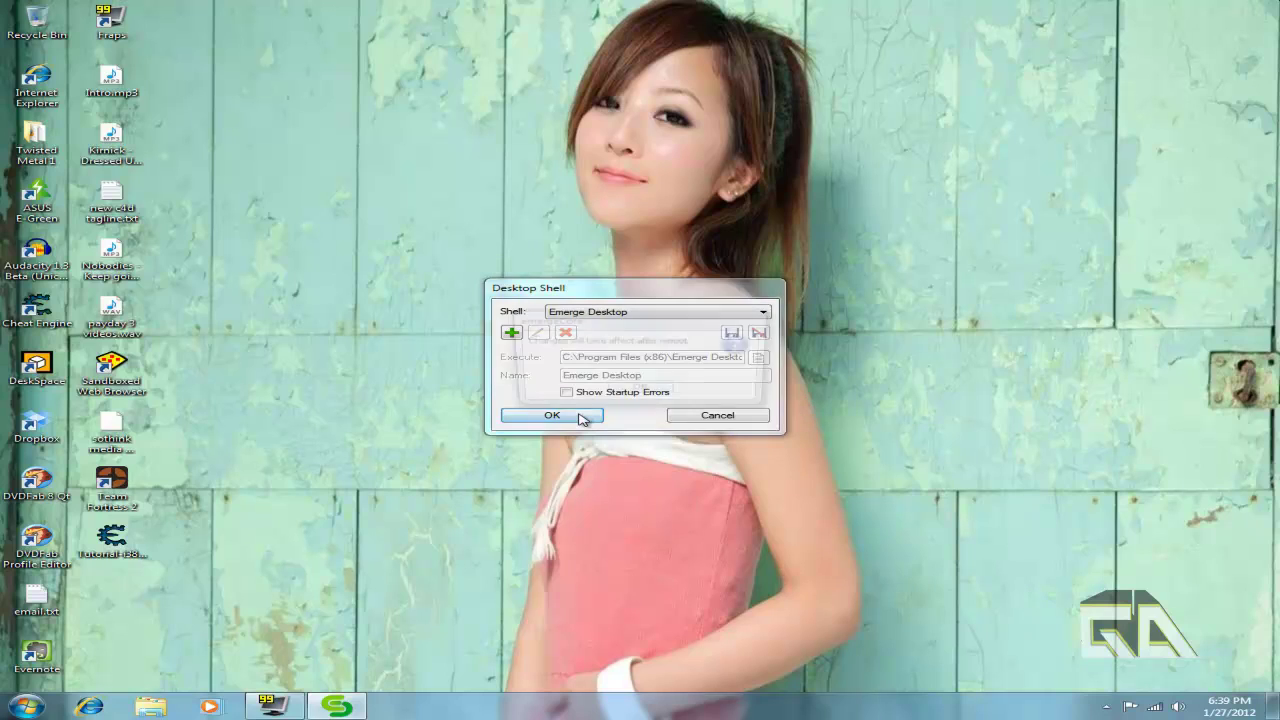
click(652, 392)
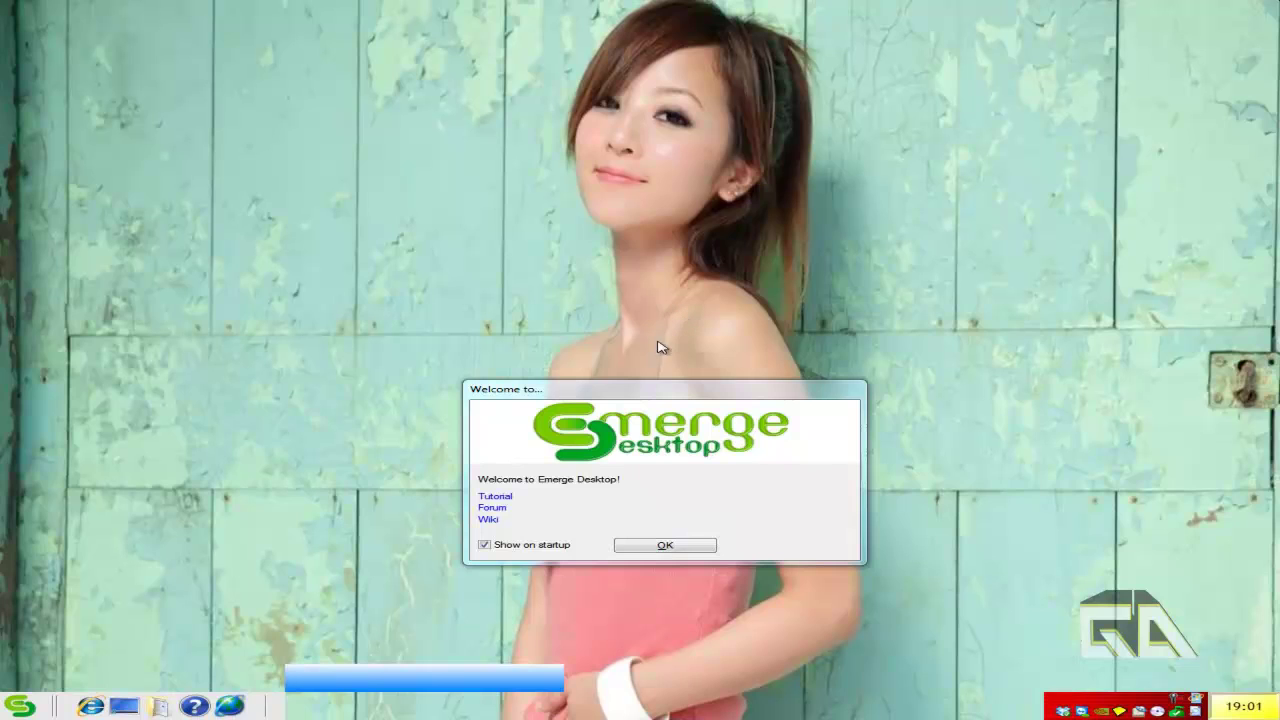
Step: Move the welcome window higher, open the Emerge Desktop website from its links and dismiss the window
drag(651, 391, 640, 307)
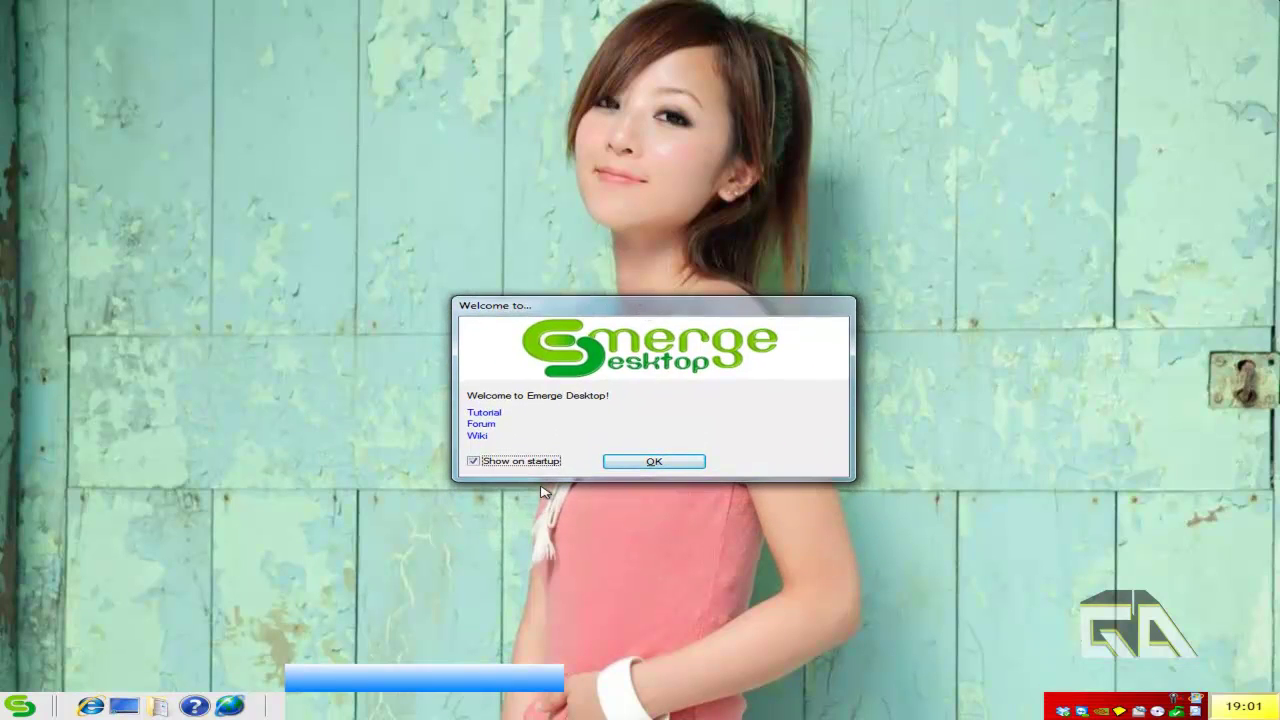
click(481, 424)
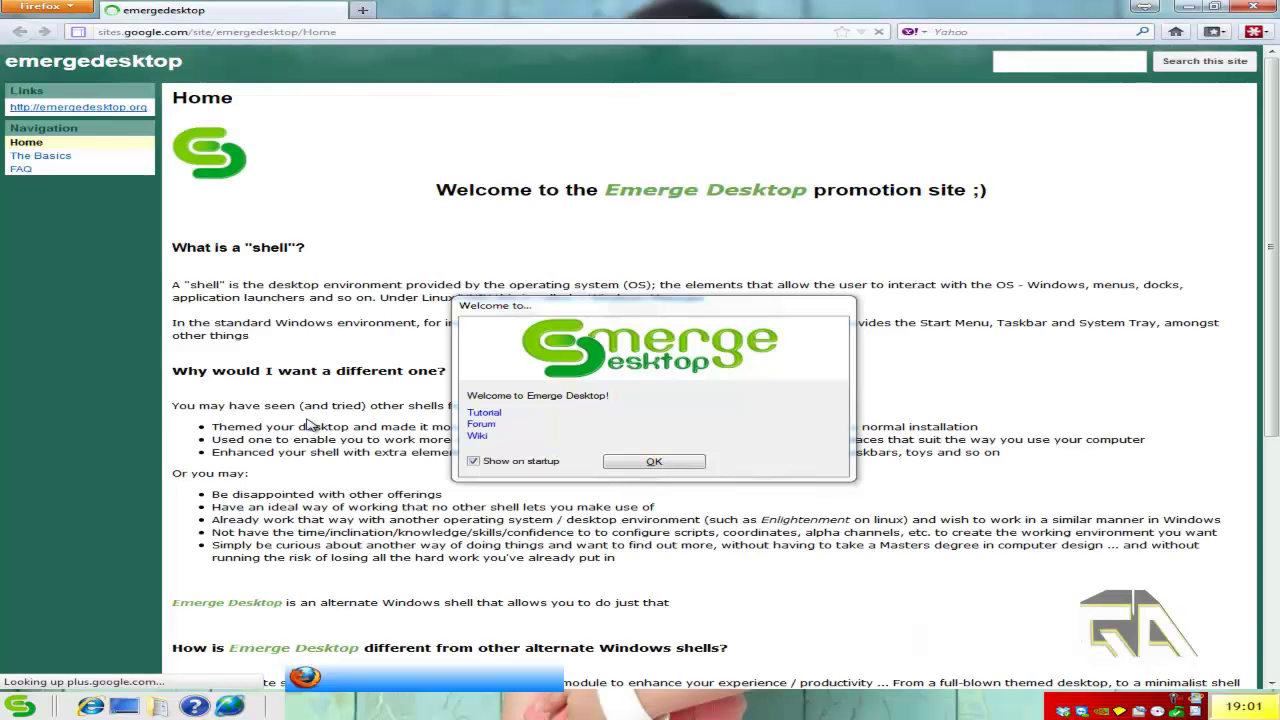
click(514, 463)
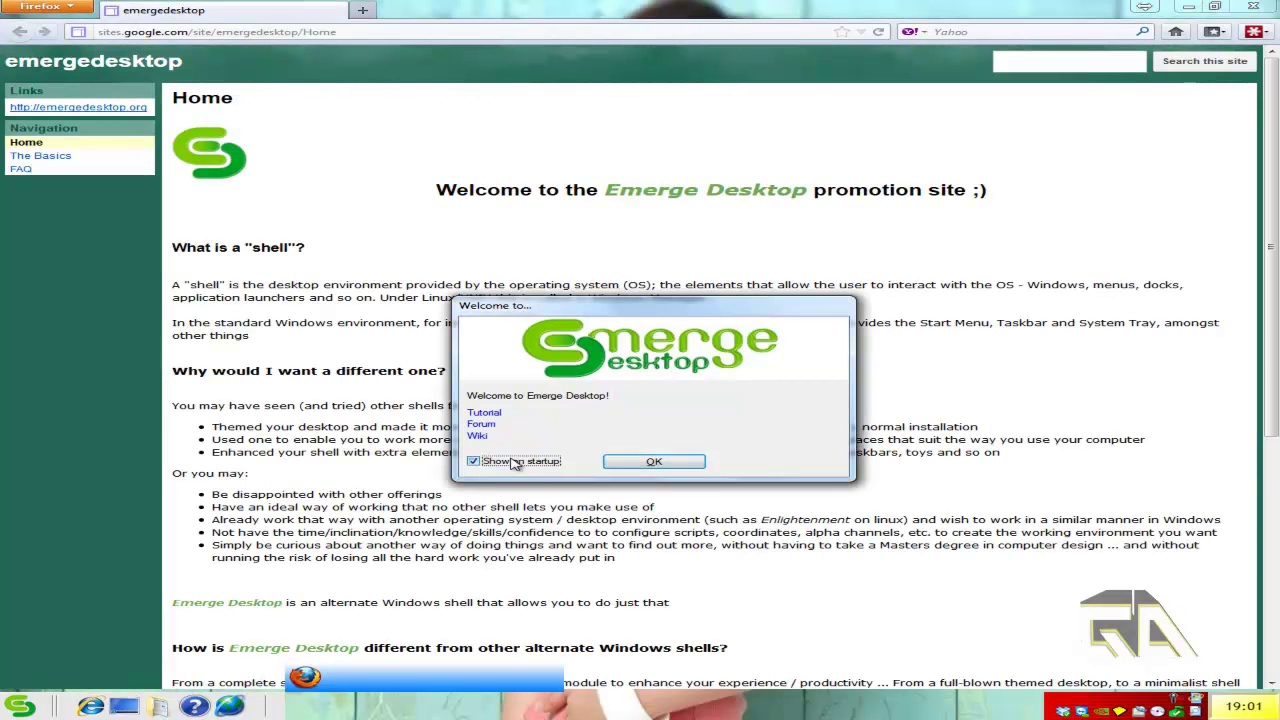
click(652, 463)
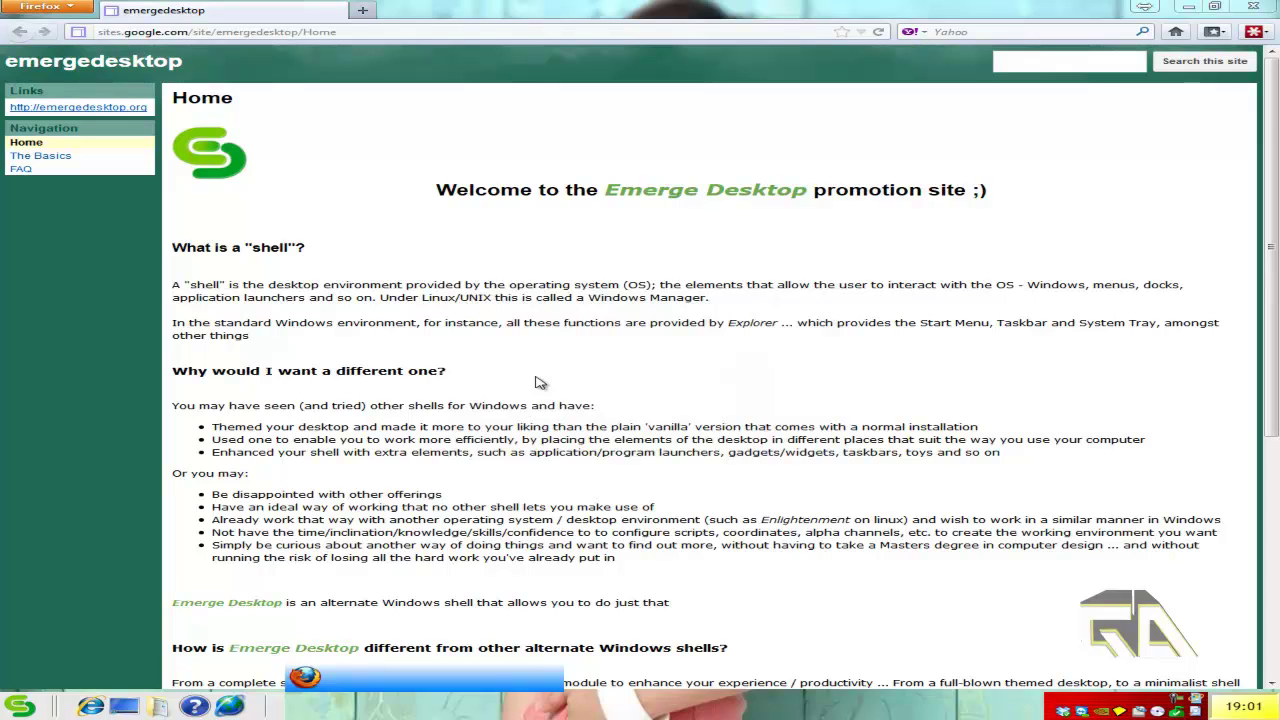
Step: View The Basics and FAQ pages of the Emerge Desktop site, and close the browser
click(21, 168)
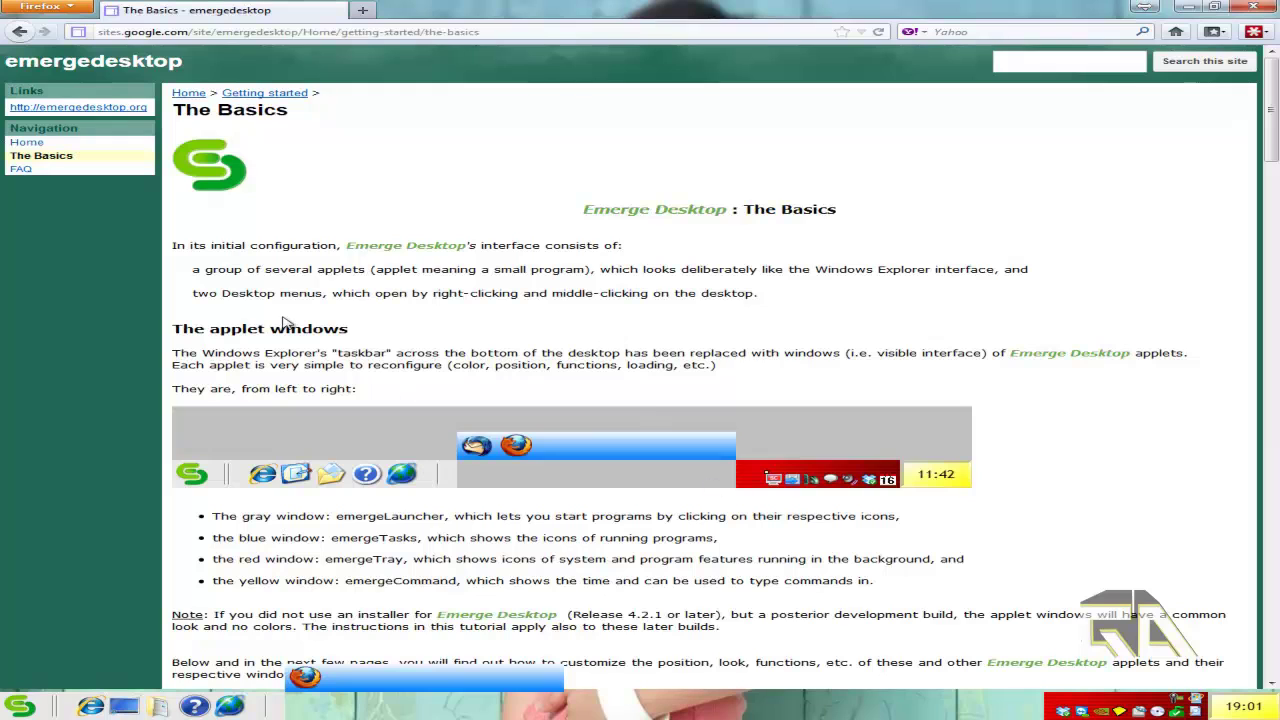
click(21, 168)
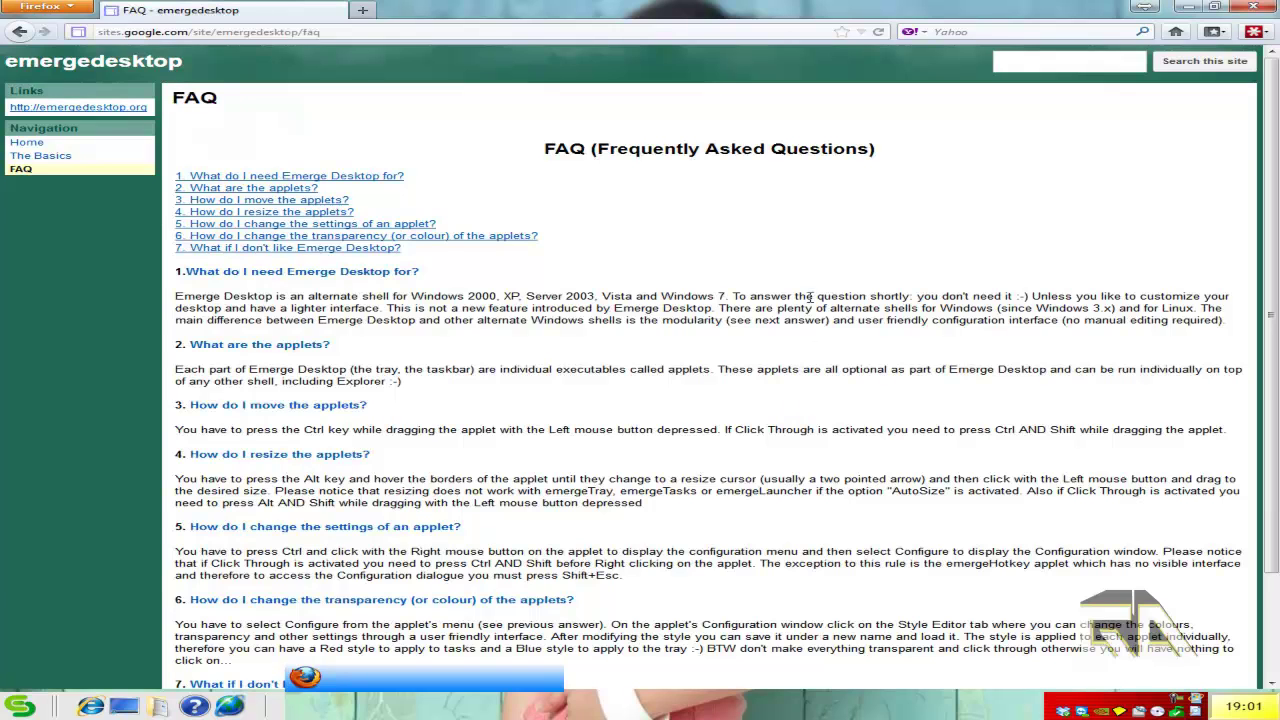
click(1253, 7)
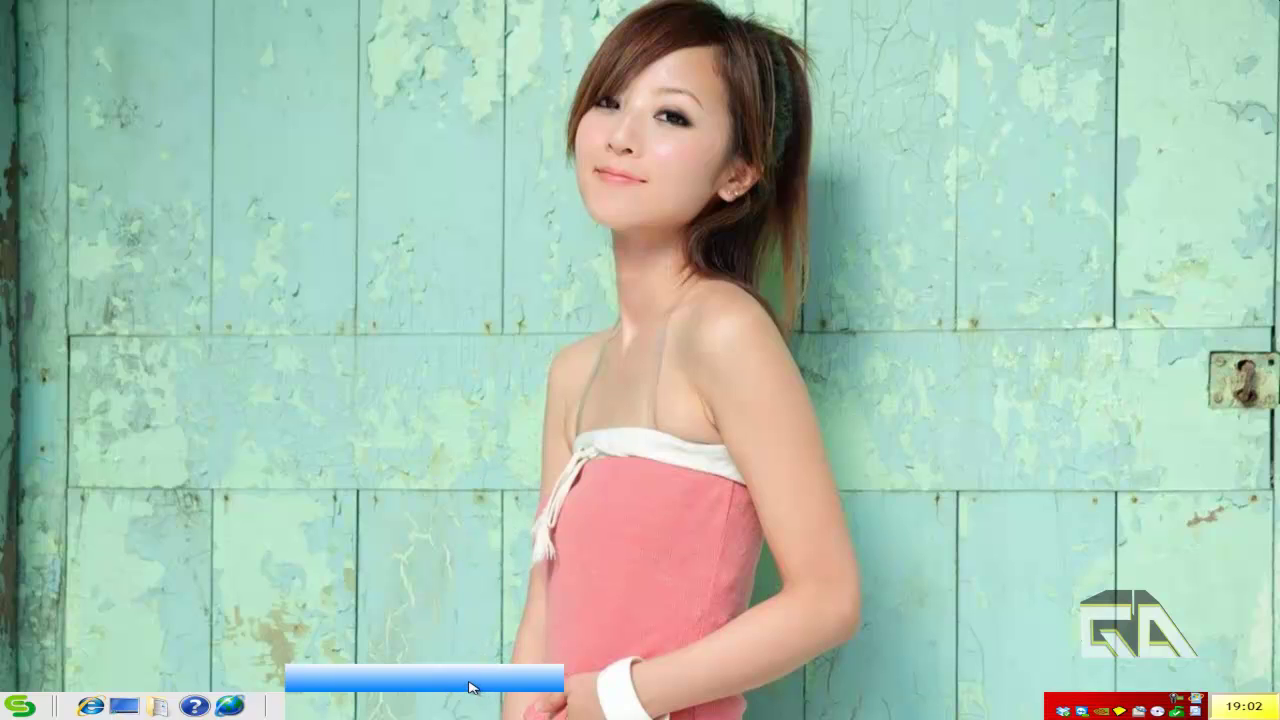
Step: Move the blue emergeTasks applet down to the screen's lower edge, between the launcher and the tray
drag(457, 677, 639, 706)
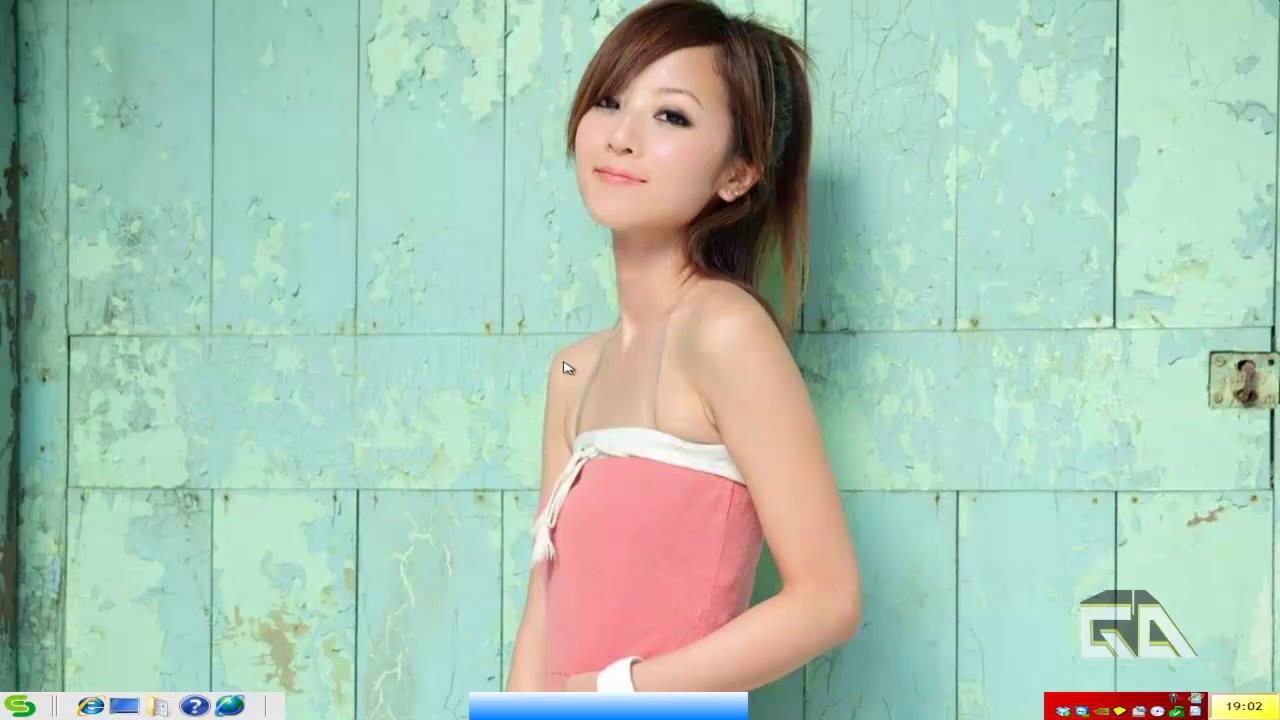
Step: Set the bottom desktop border to 10 in the emergeWorkspace configuration, and minimize and restore Firefox to check it
right_click(447, 267)
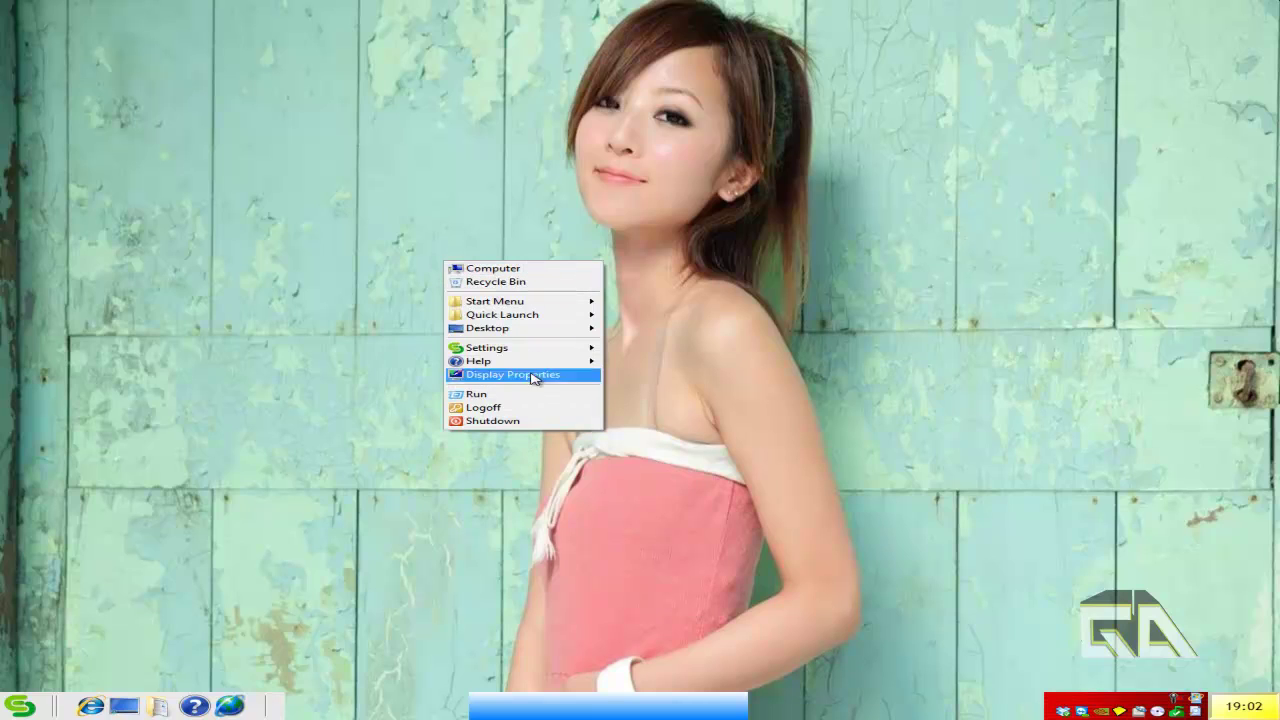
mouse_move(540, 350)
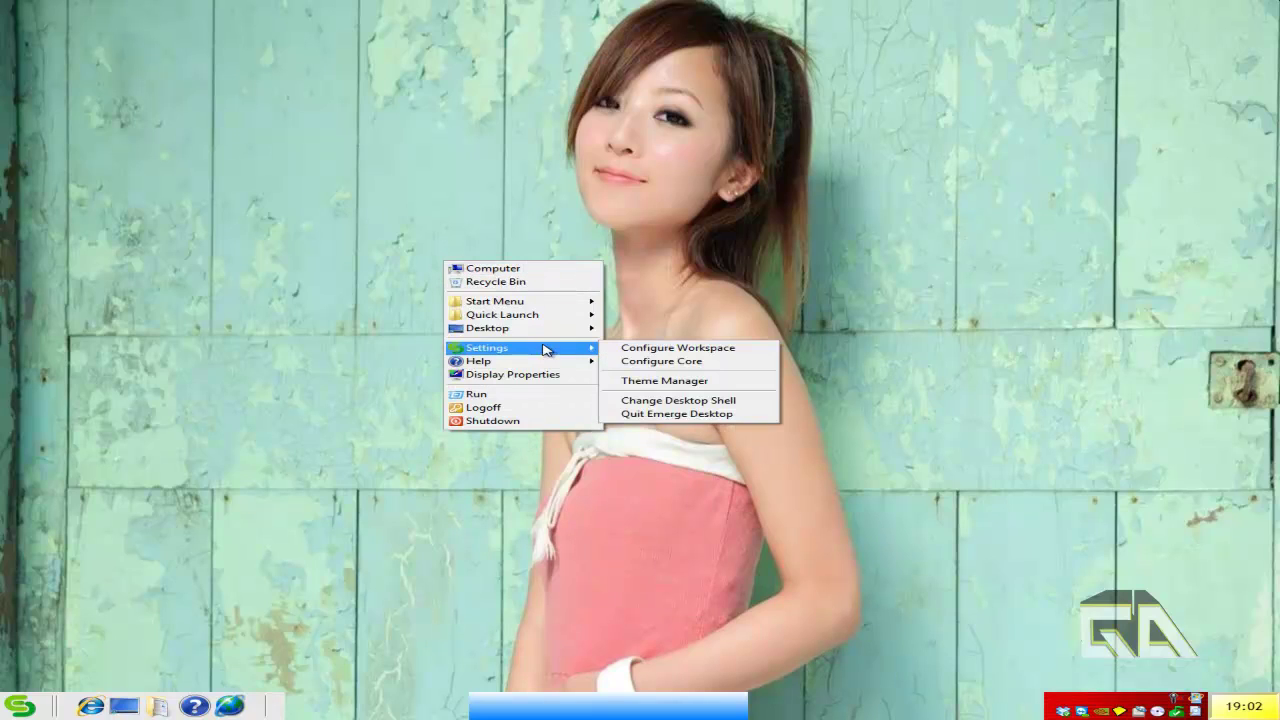
click(638, 352)
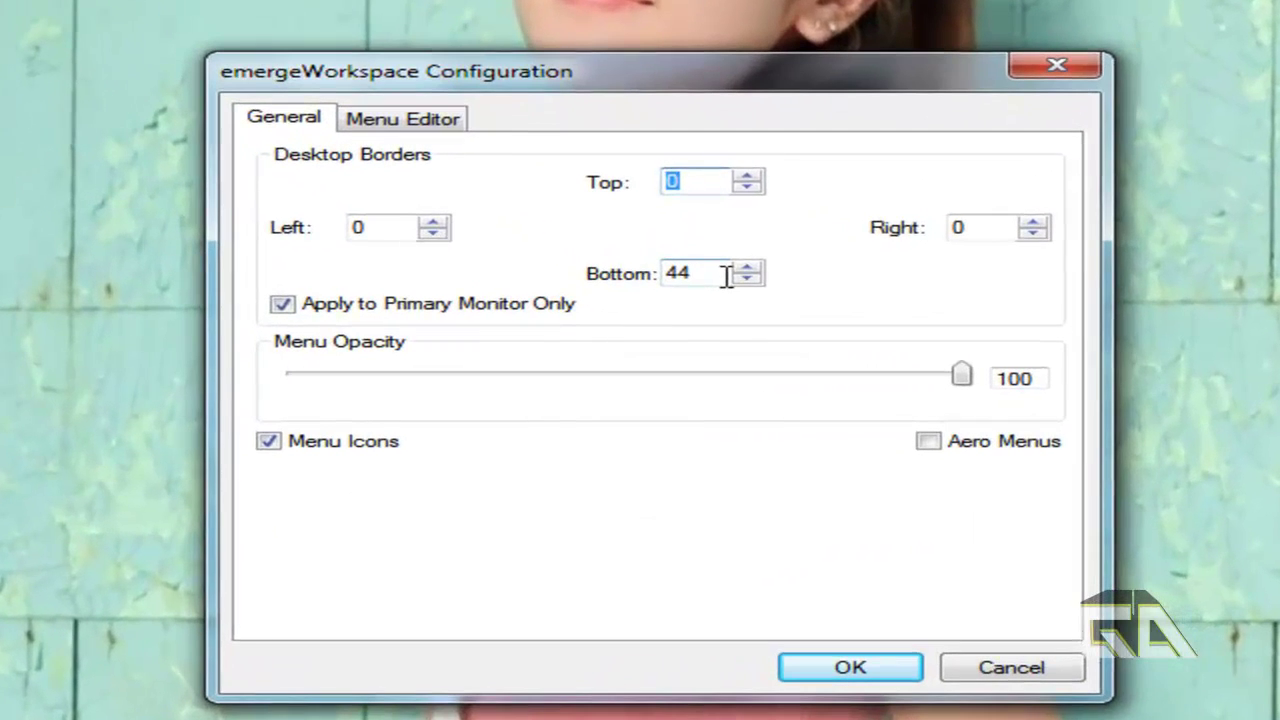
click(707, 294)
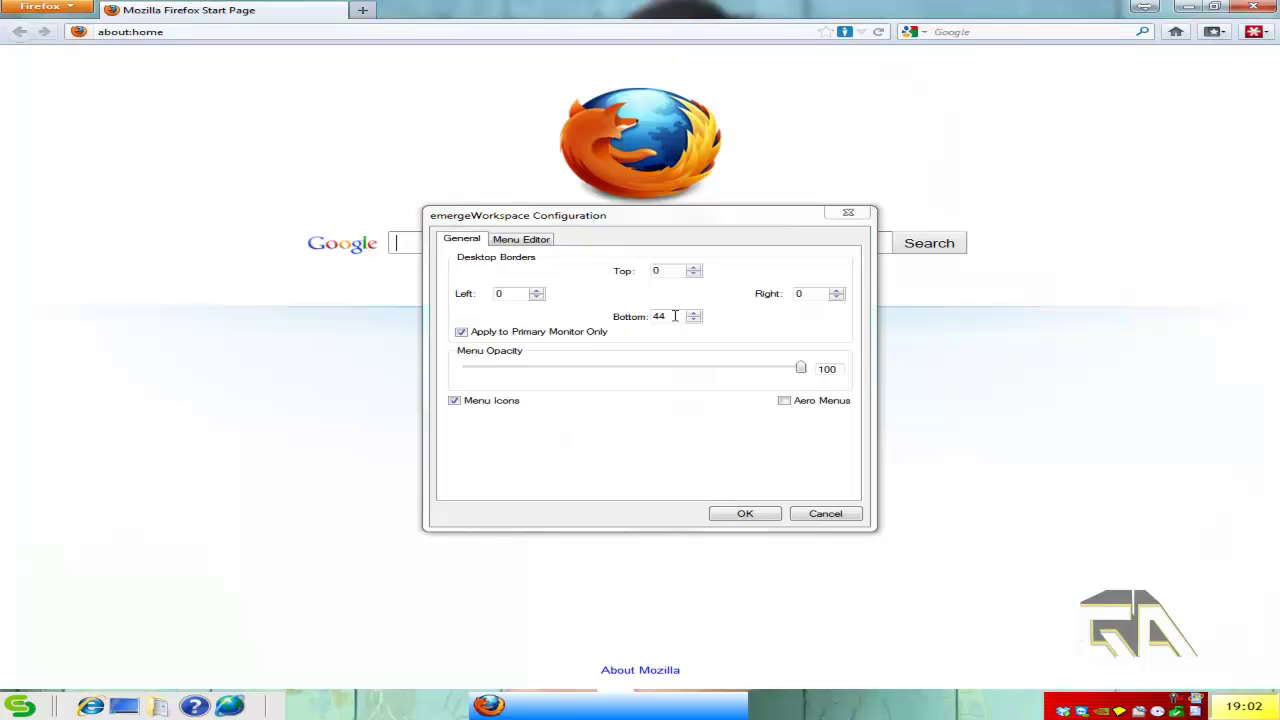
click(533, 318)
text(10)
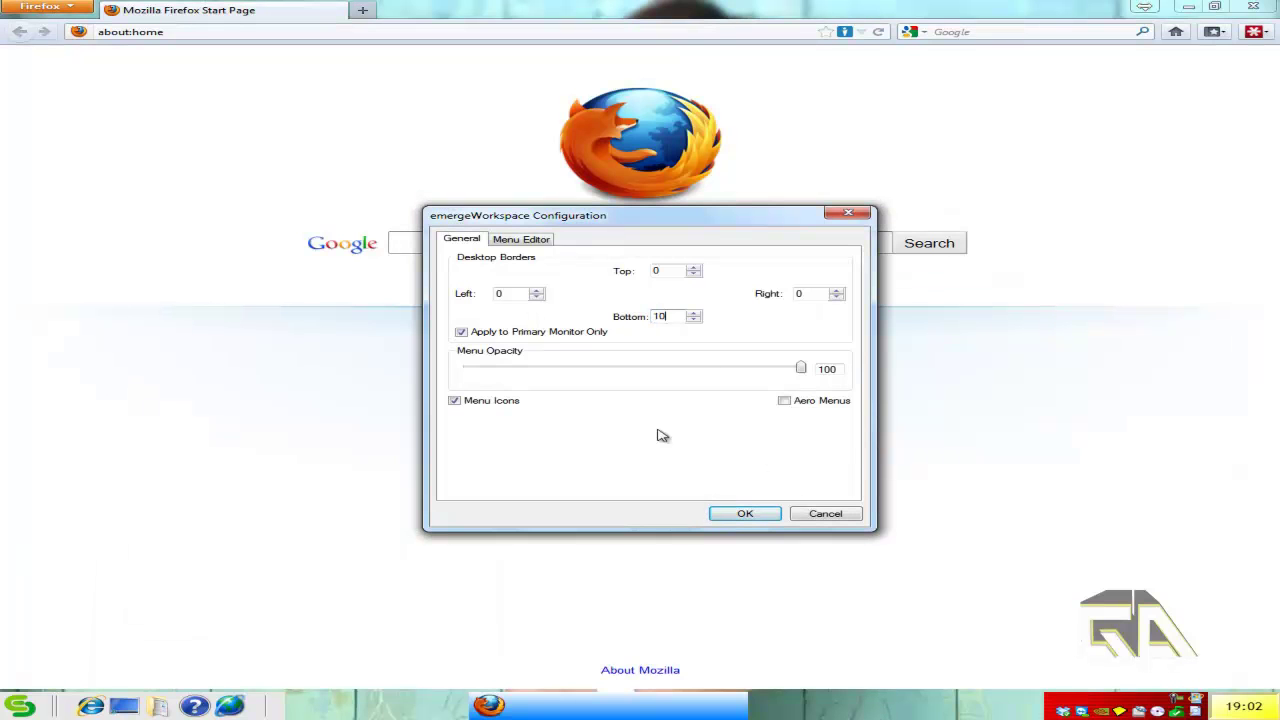
click(743, 513)
click(1183, 8)
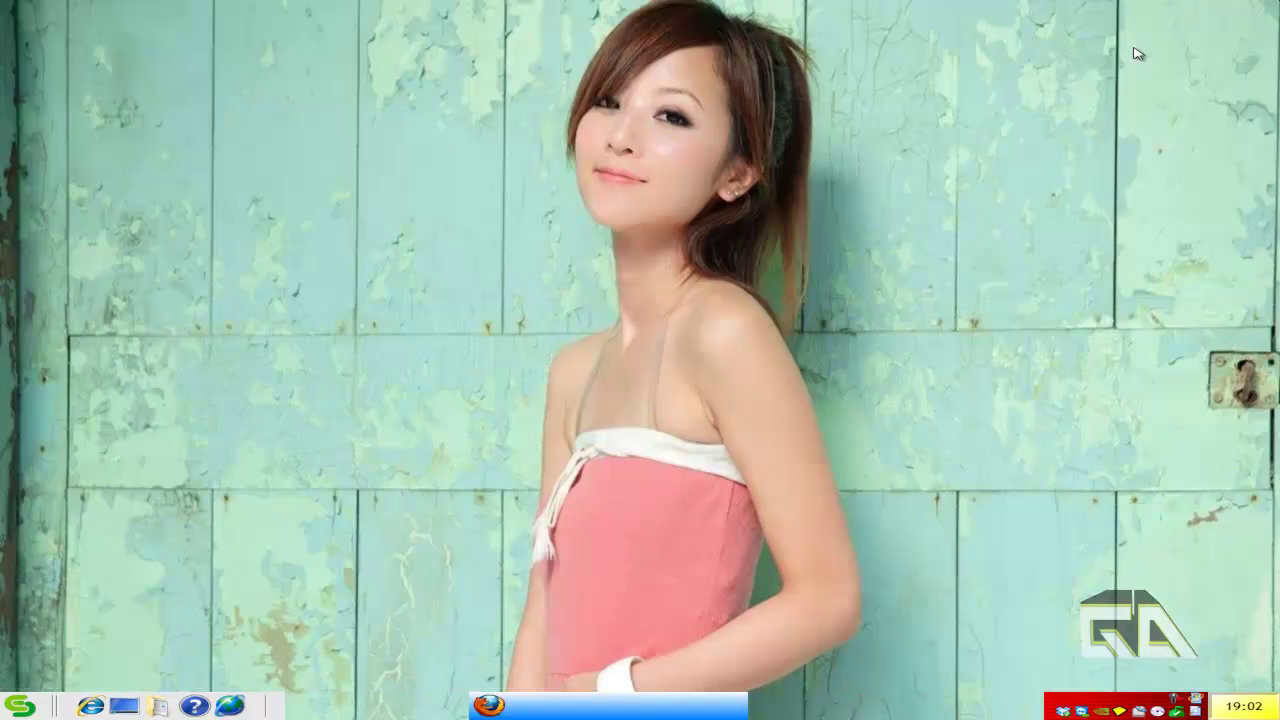
click(490, 706)
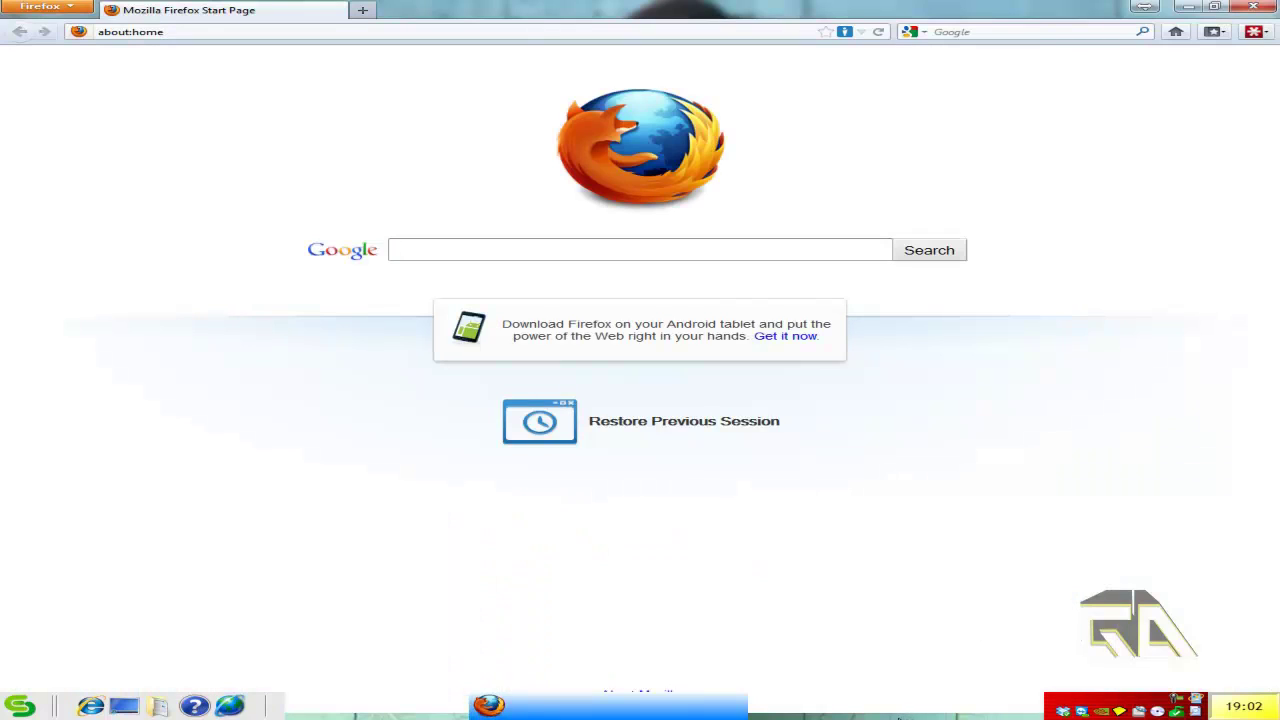
Step: Change the bottom desktop border back in the emergeWorkspace configuration, check it with the Firefox window and minimize Firefox
right_click(899, 717)
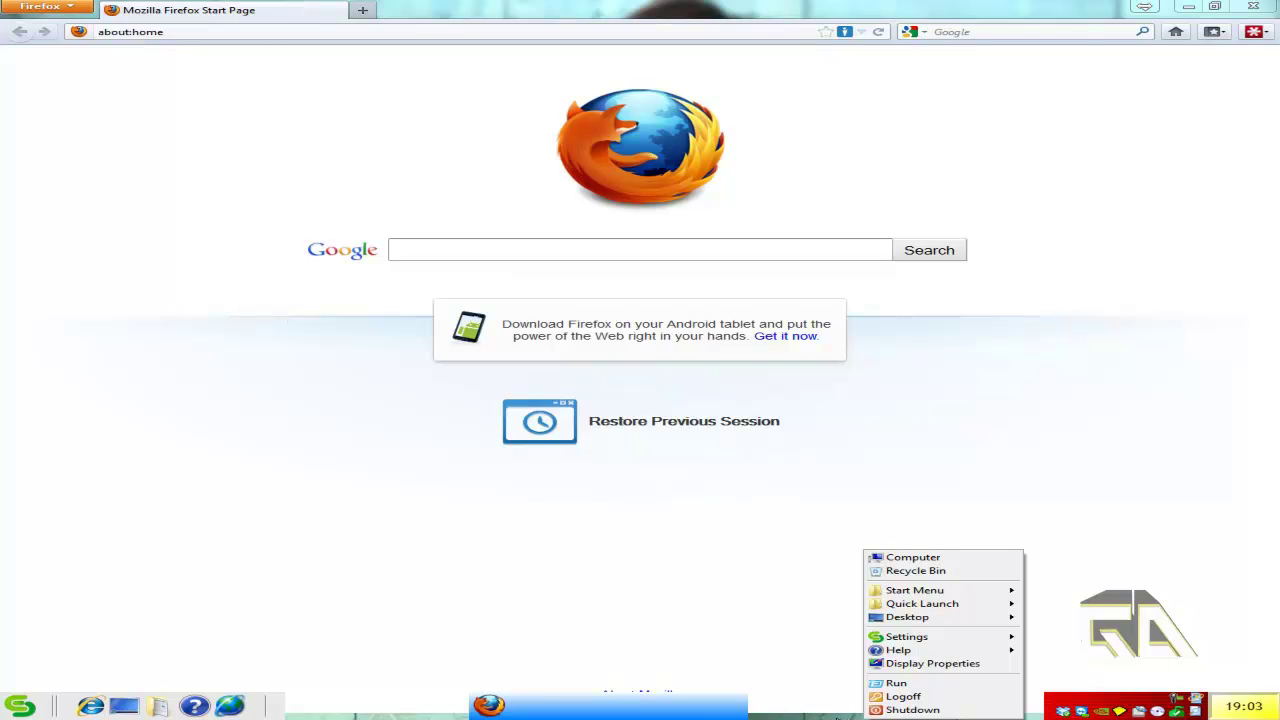
mouse_move(944, 641)
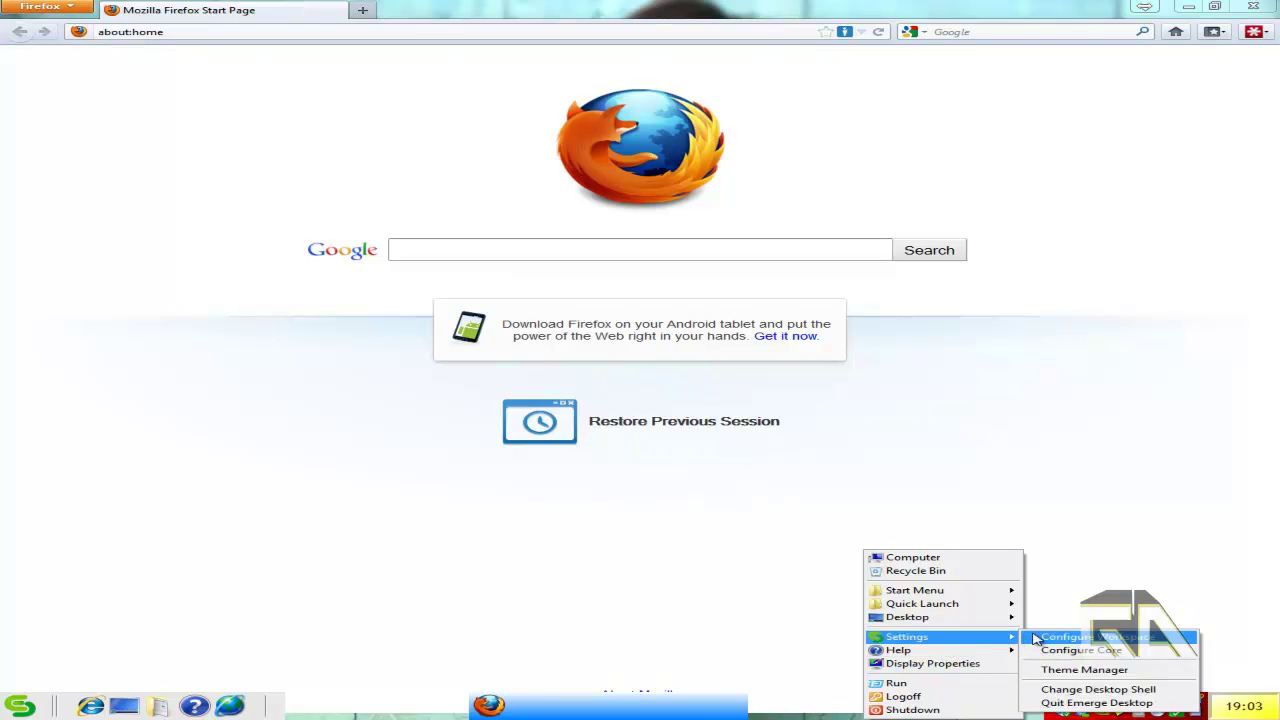
click(1090, 638)
drag(680, 330, 594, 332)
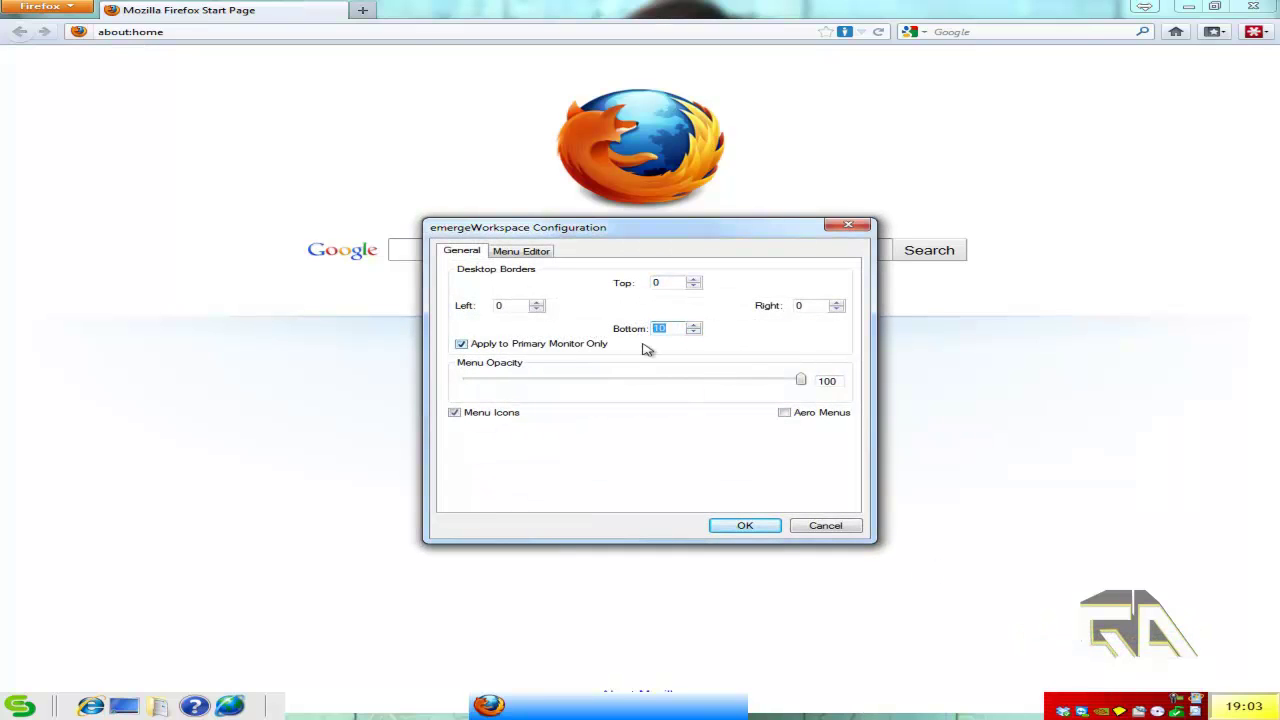
click(745, 526)
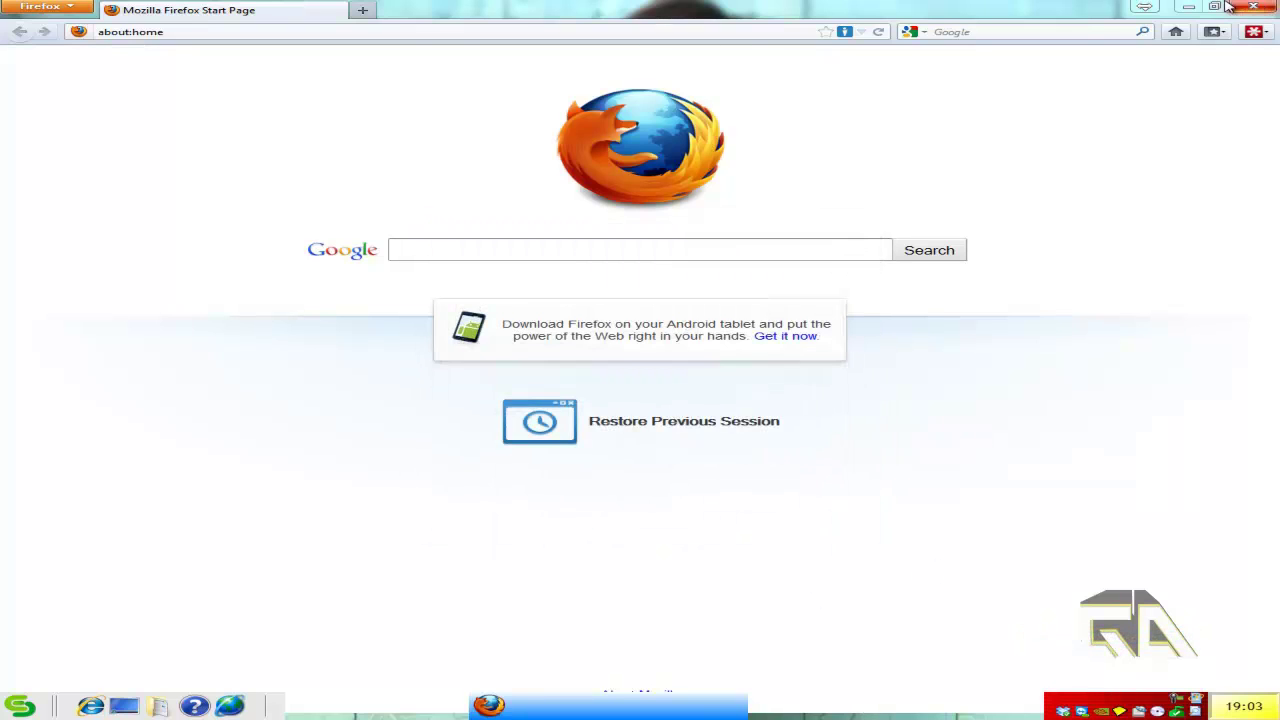
click(1188, 6)
click(497, 708)
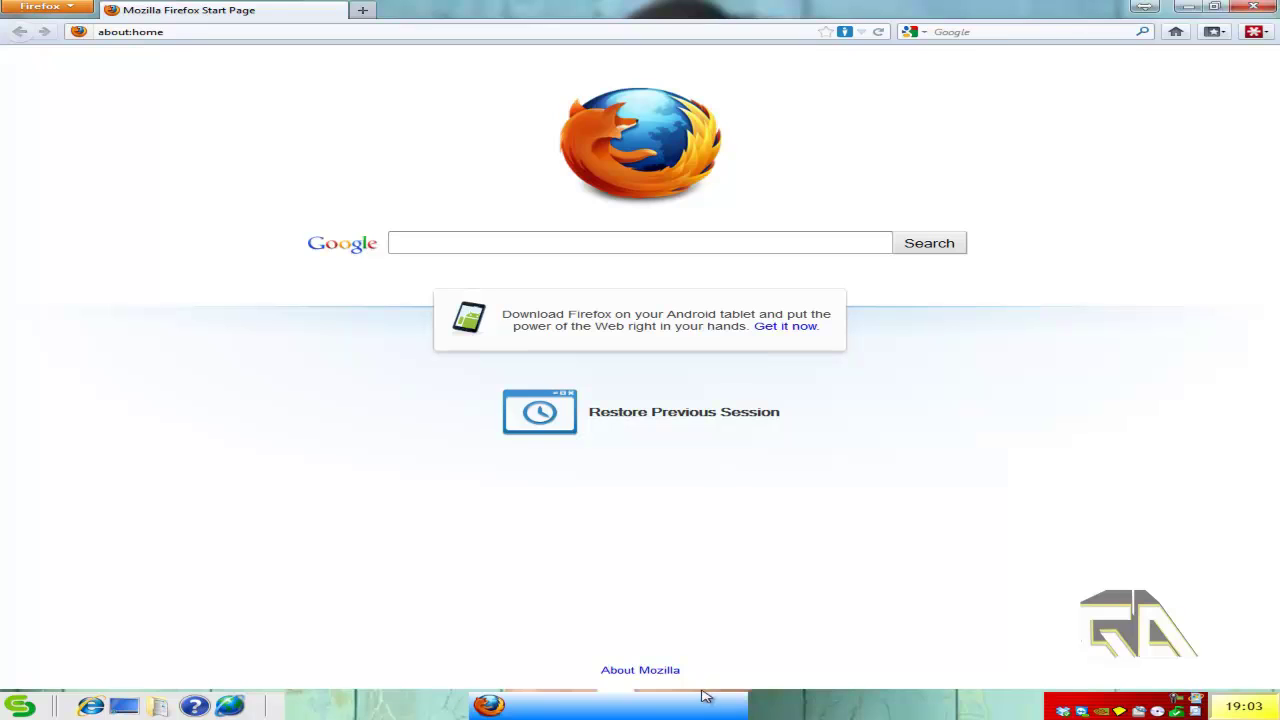
click(1190, 7)
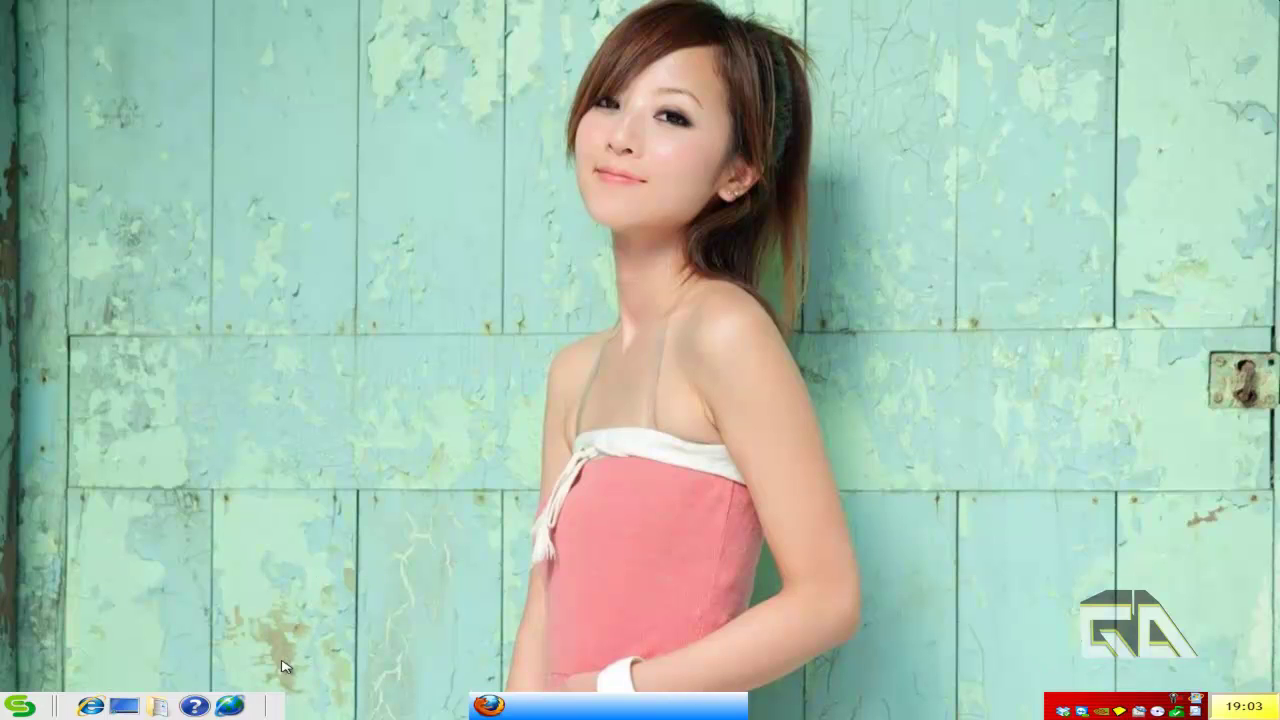
Step: Set the background opacity of the emergeLauncher applet's style to 0
right_click(272, 710)
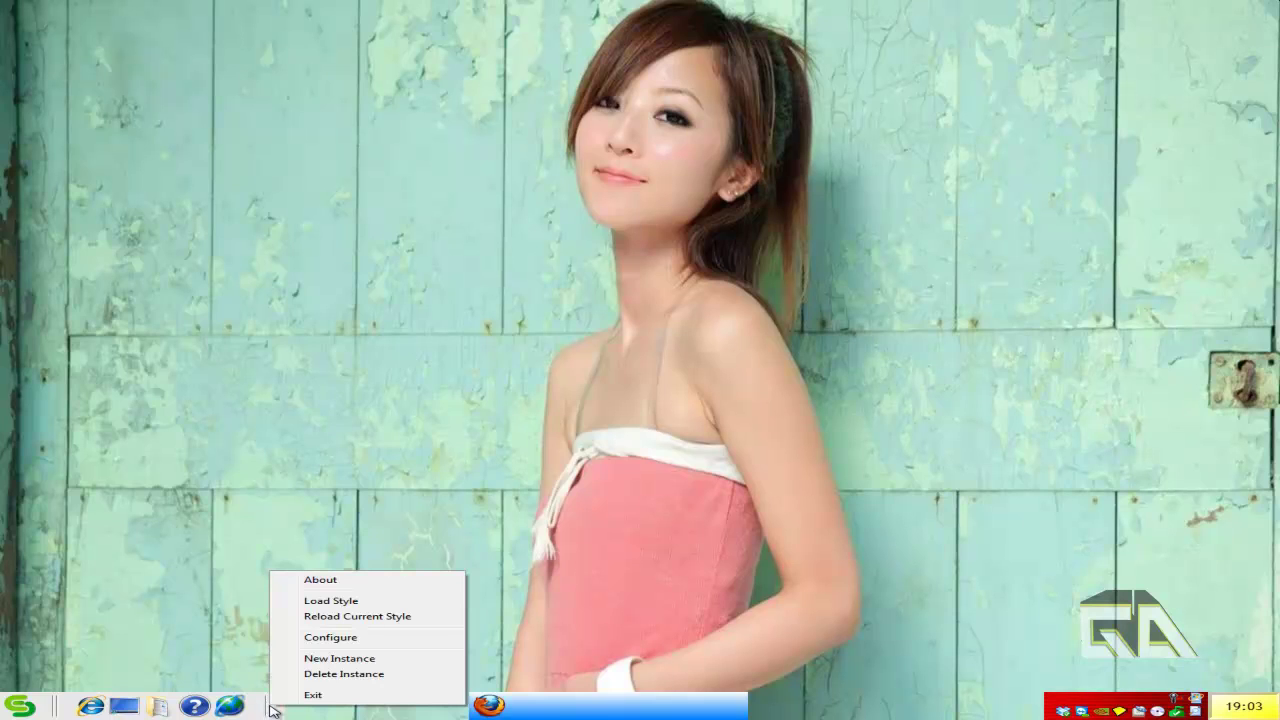
click(348, 648)
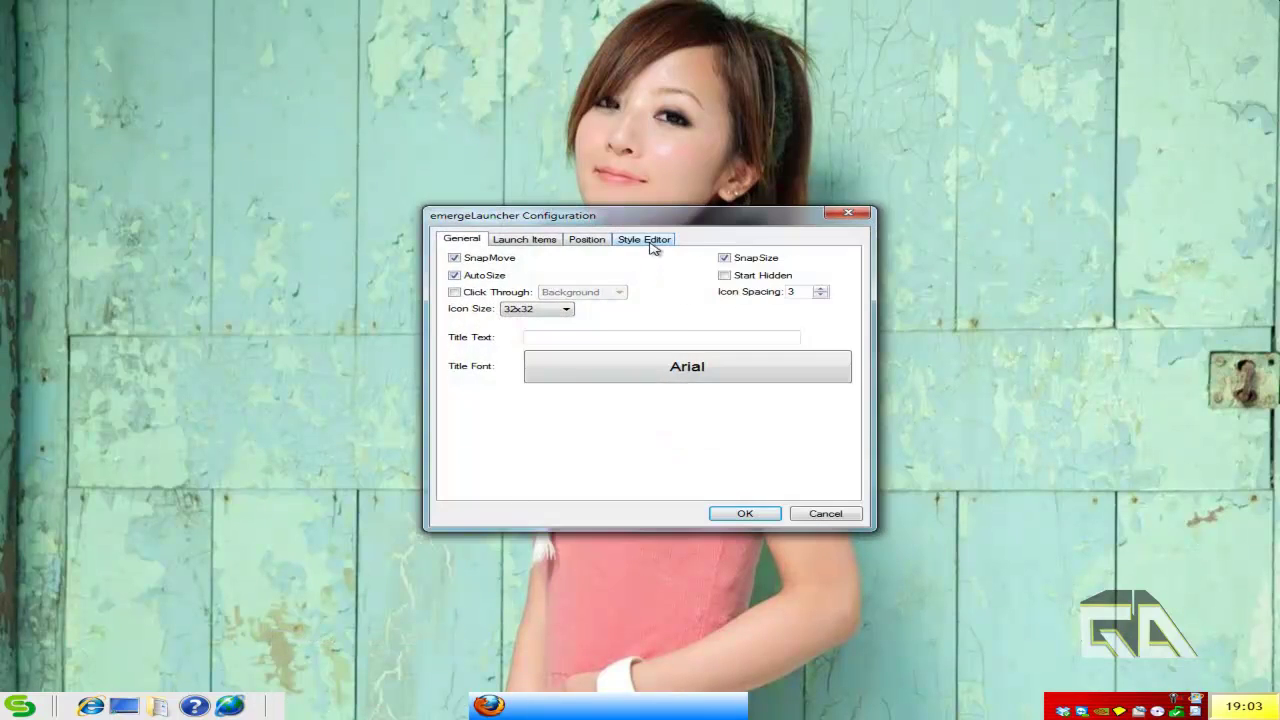
click(652, 244)
drag(803, 339, 686, 339)
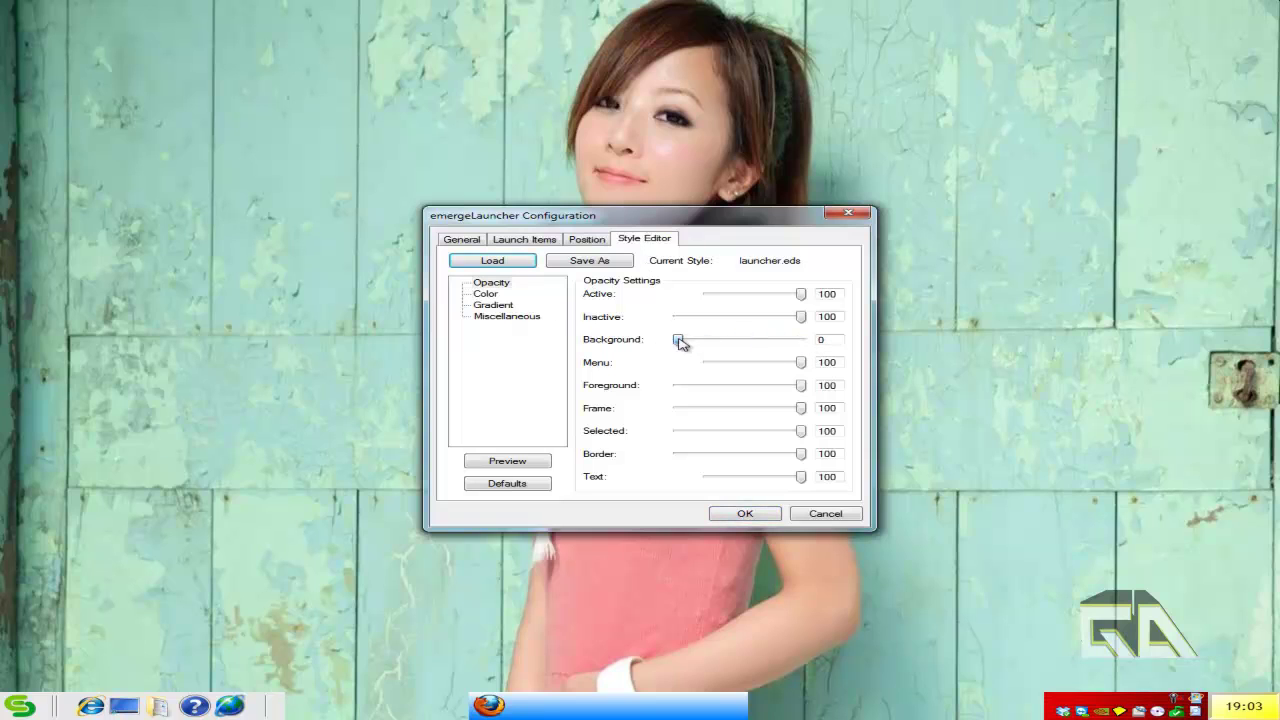
click(745, 514)
Step: Make the emergeTasks applet's background fully transparent in its style settings, and cancel the Xmarks synchronization warning
right_click(617, 714)
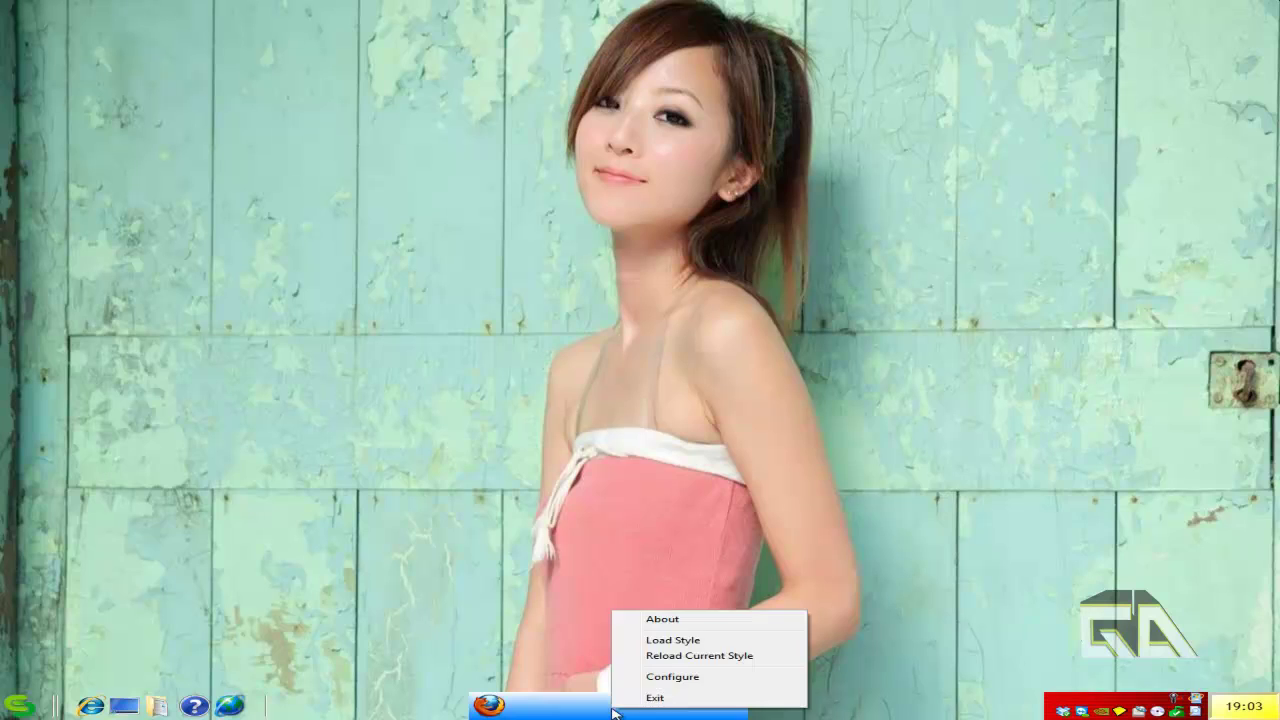
click(652, 675)
click(586, 243)
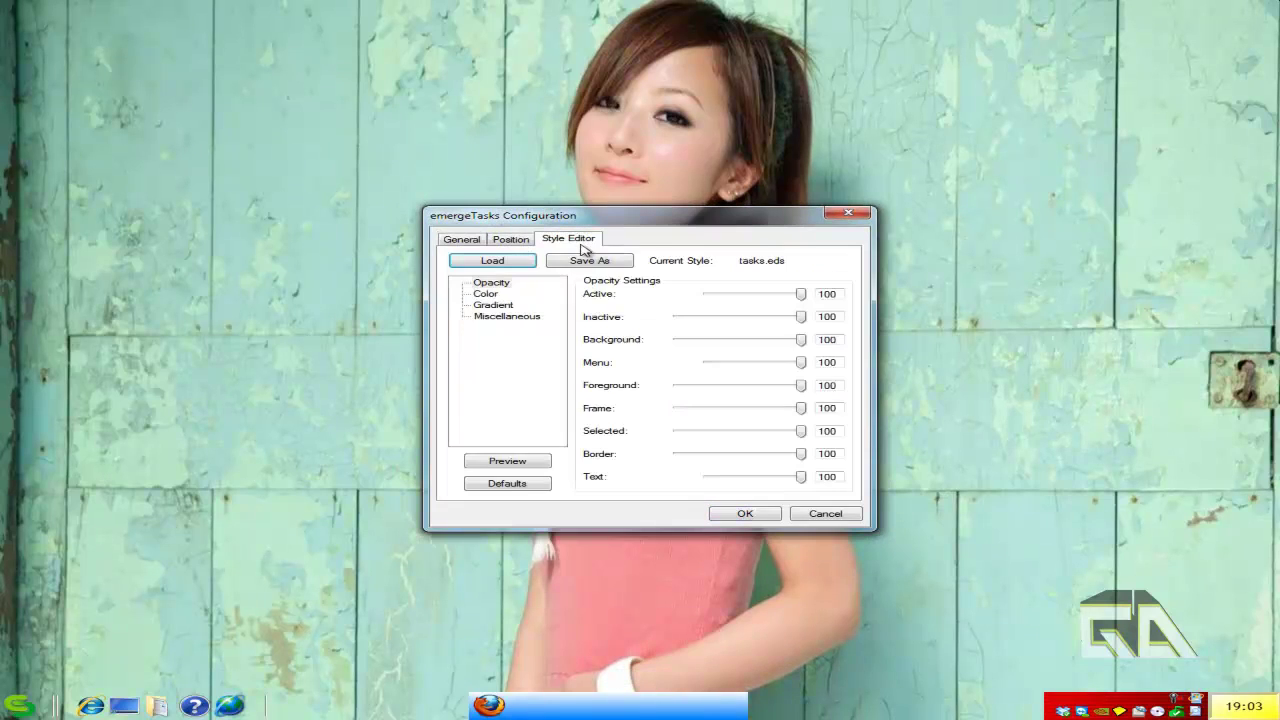
drag(803, 343, 536, 342)
click(745, 514)
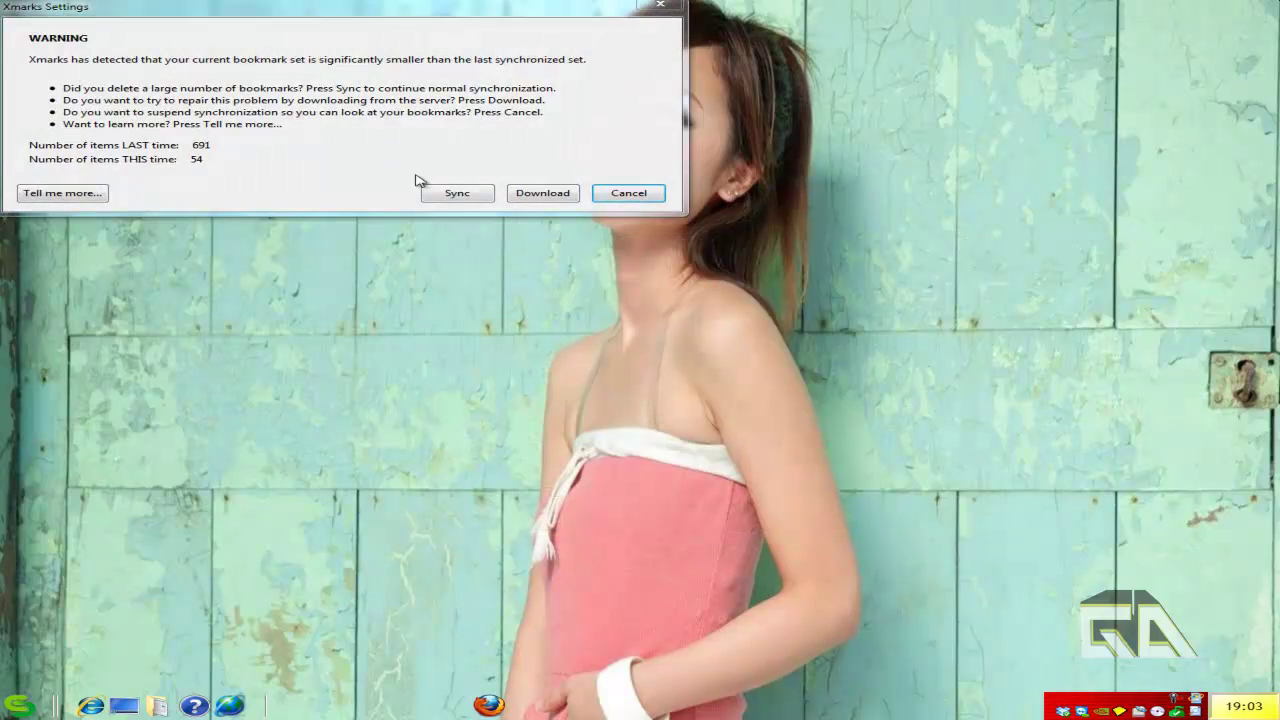
click(658, 199)
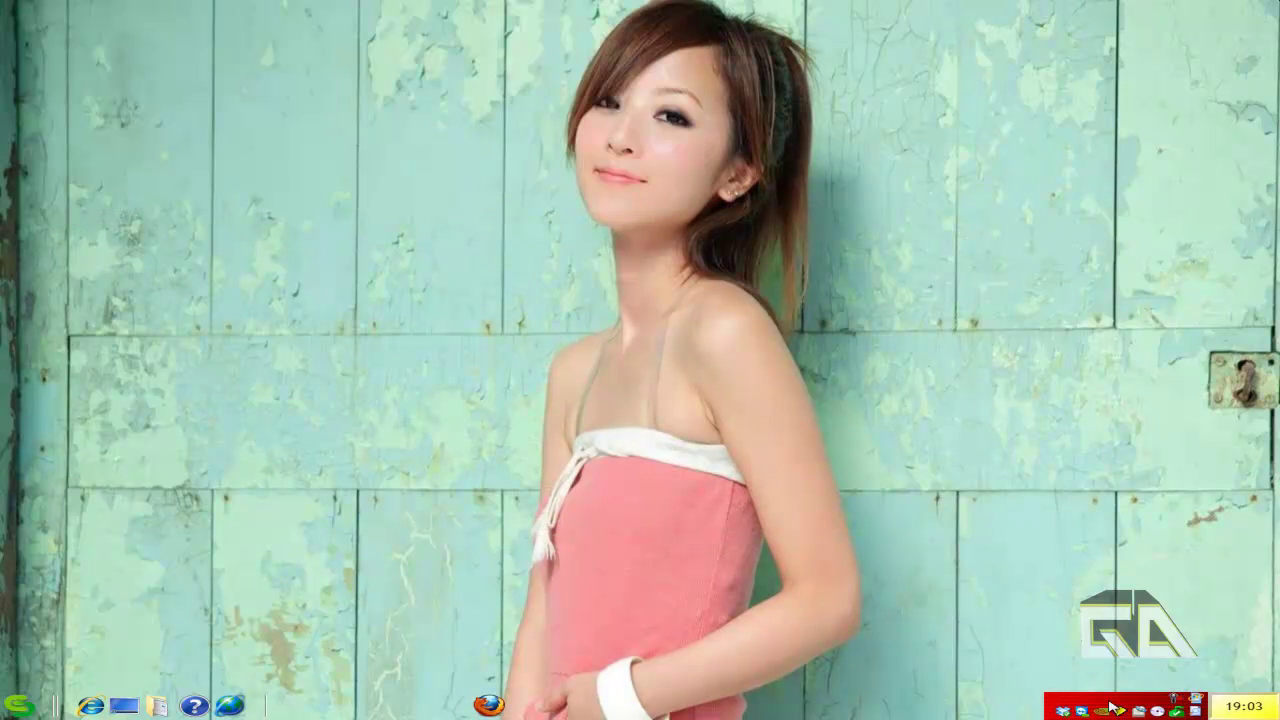
Step: Make the emergeTray applet's background fully transparent in its style settings and apply the change
right_click(1120, 708)
click(1144, 668)
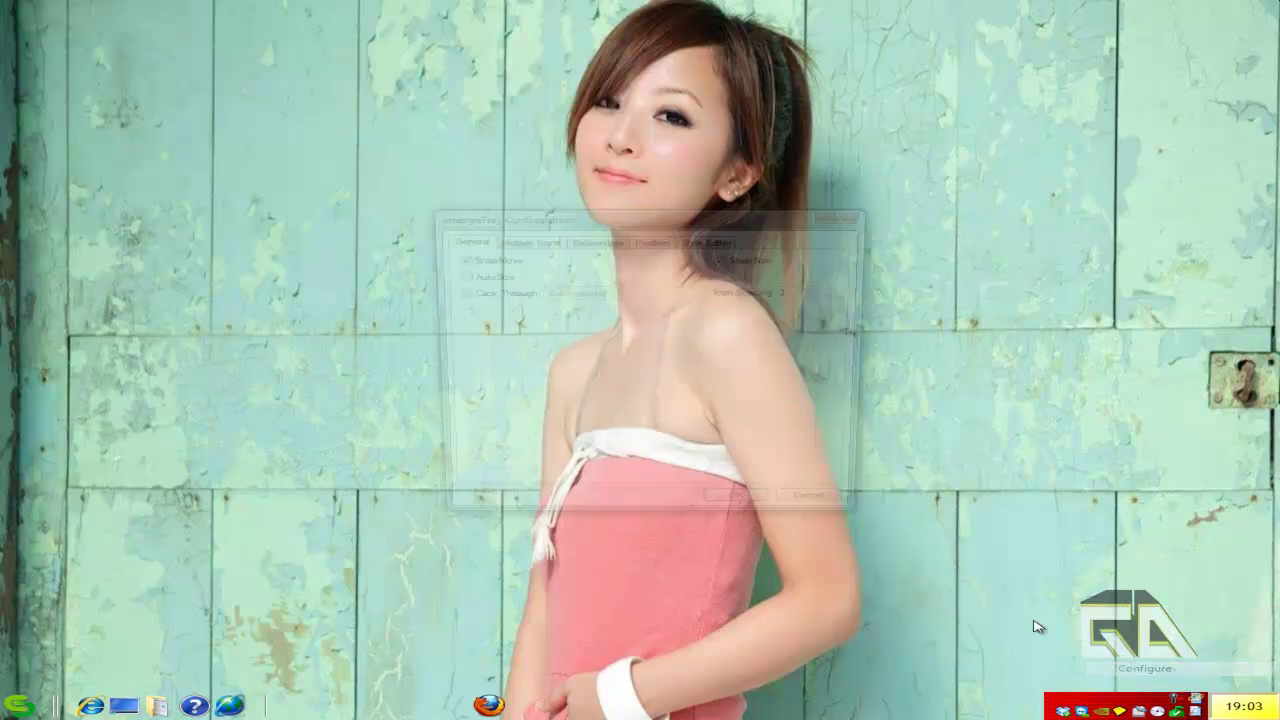
click(726, 244)
drag(800, 340, 462, 338)
click(773, 519)
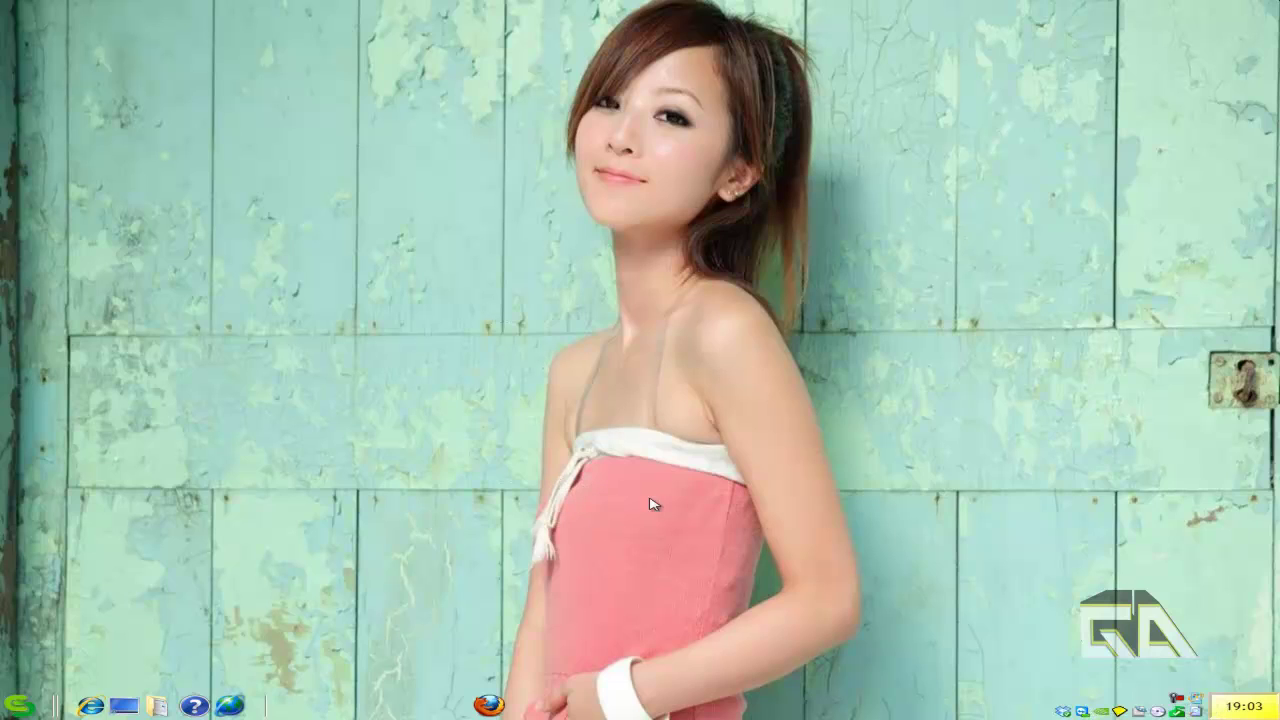
Step: Unload the emergeTasks applet in the emergeCore configuration and load it again
right_click(455, 454)
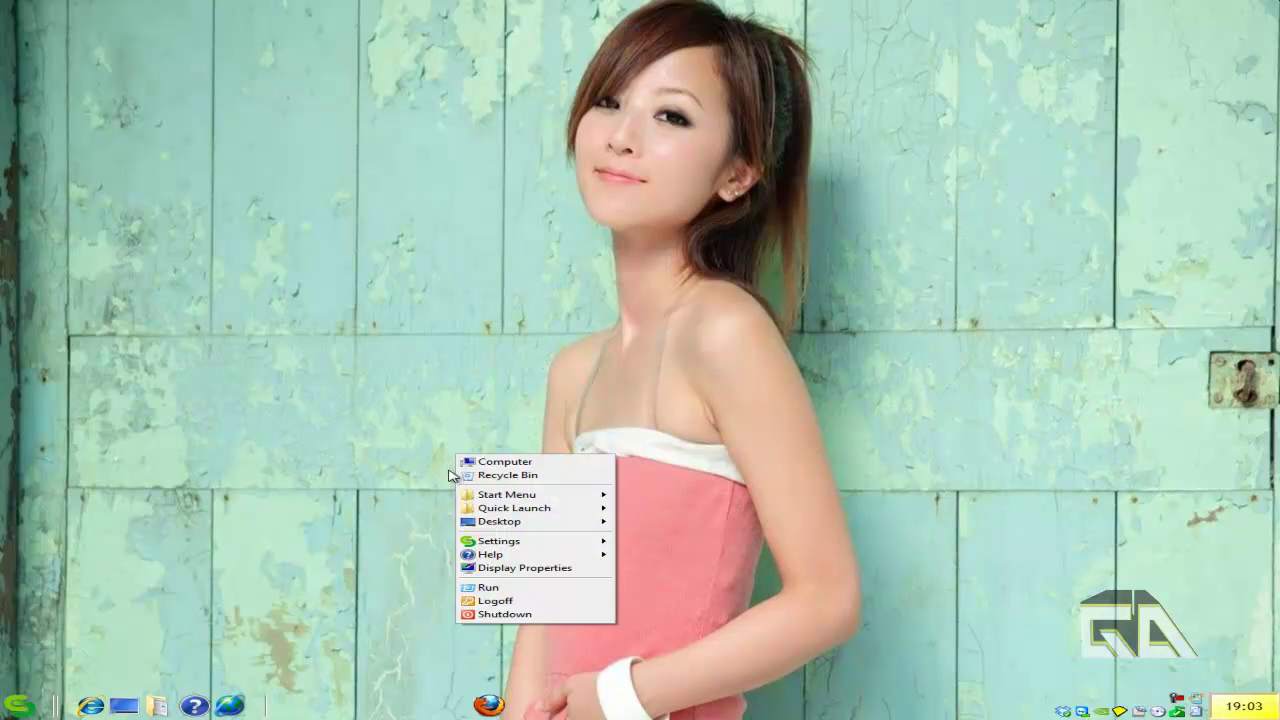
mouse_move(577, 538)
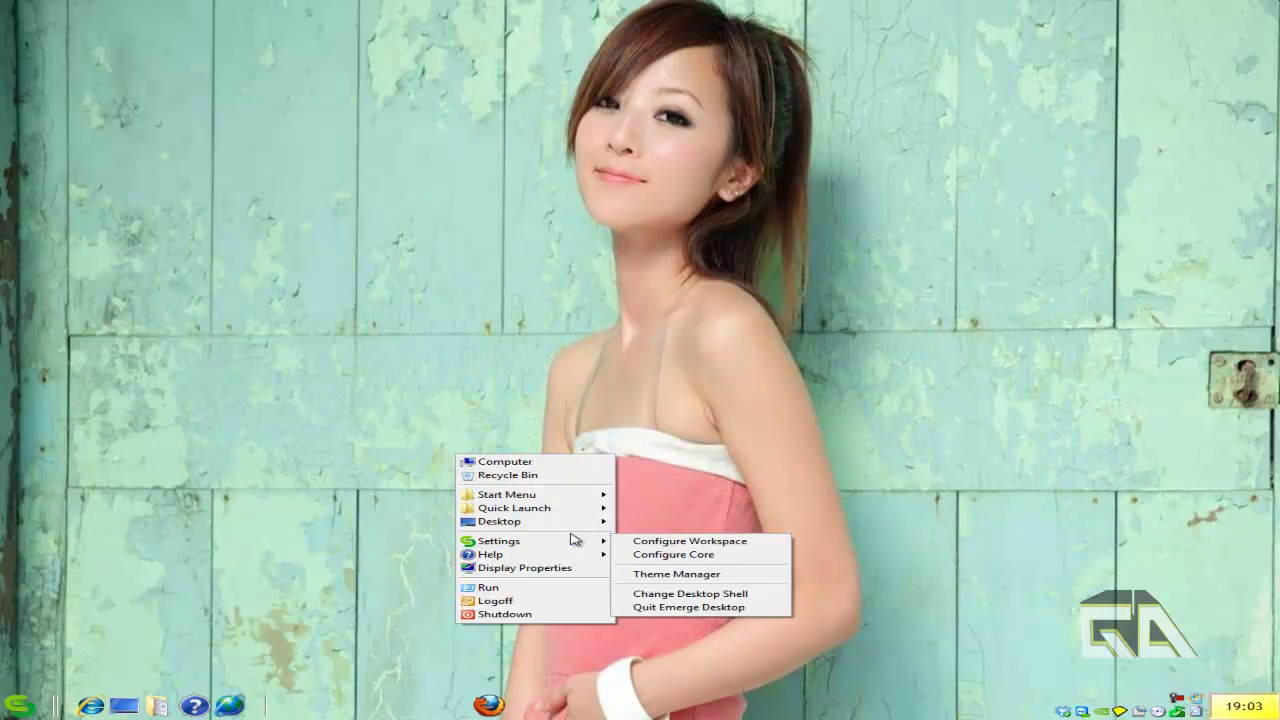
click(645, 555)
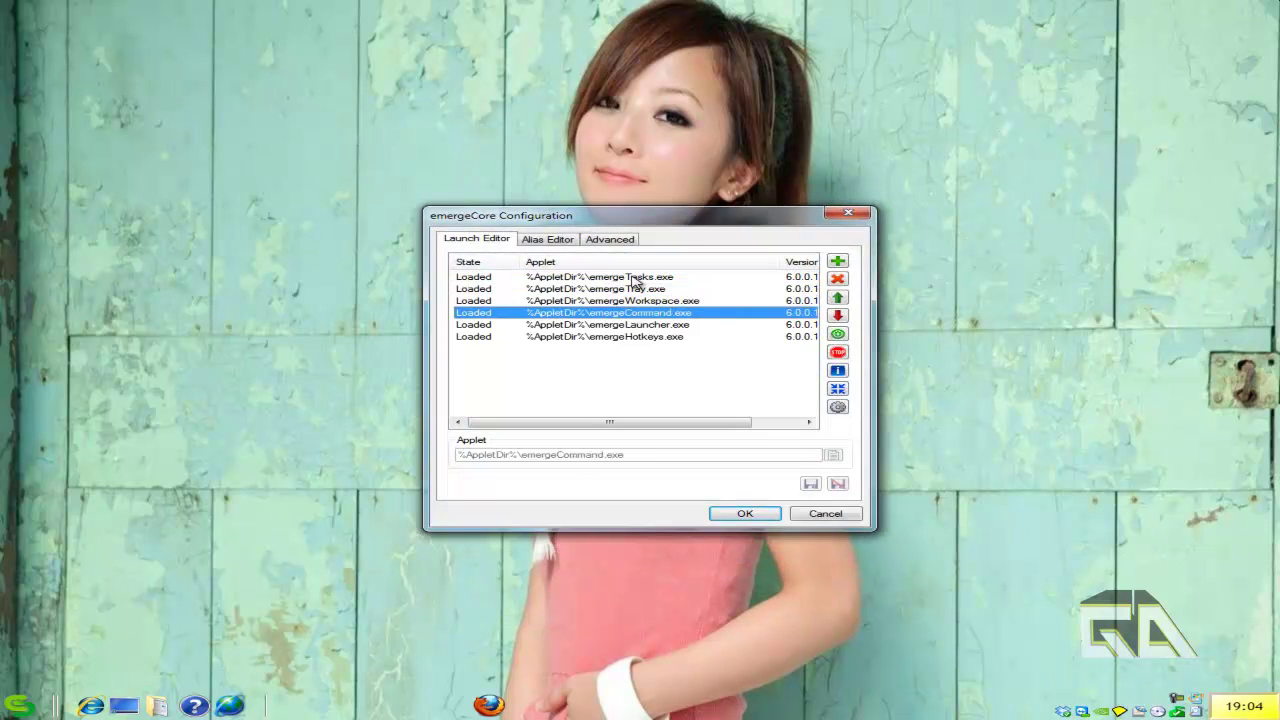
key(Up)
key(Up)
key(Up)
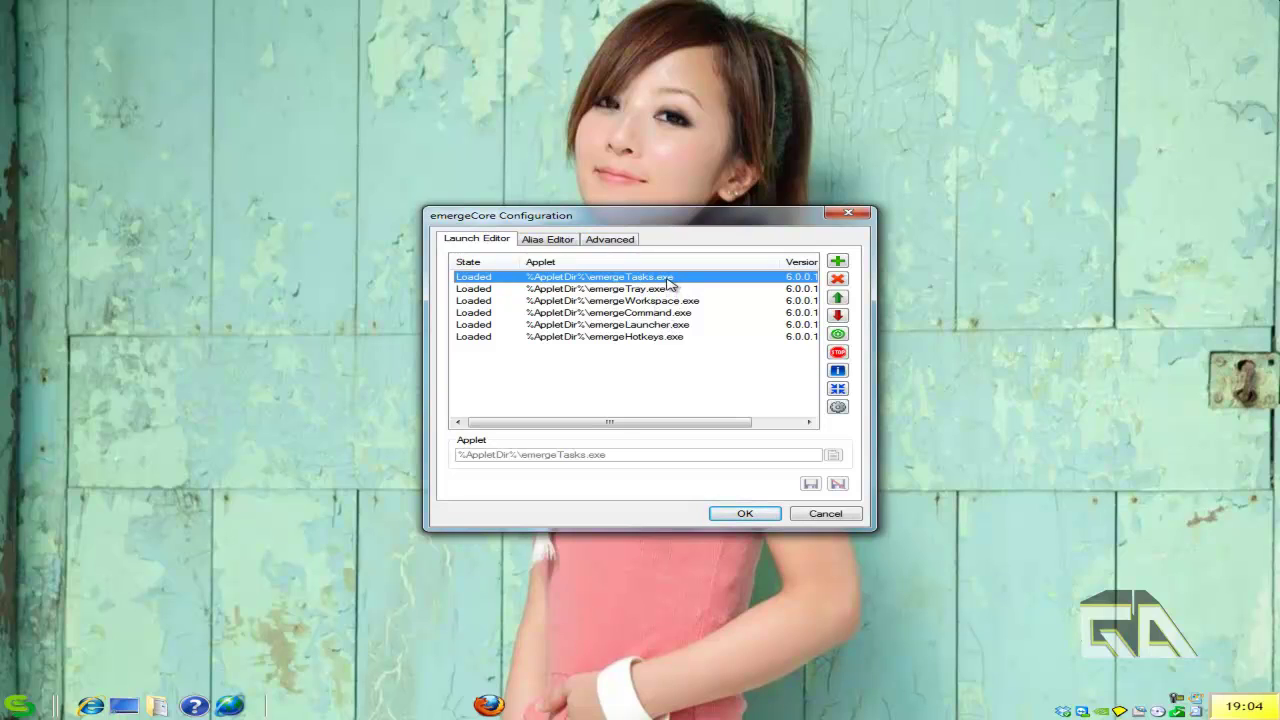
click(838, 352)
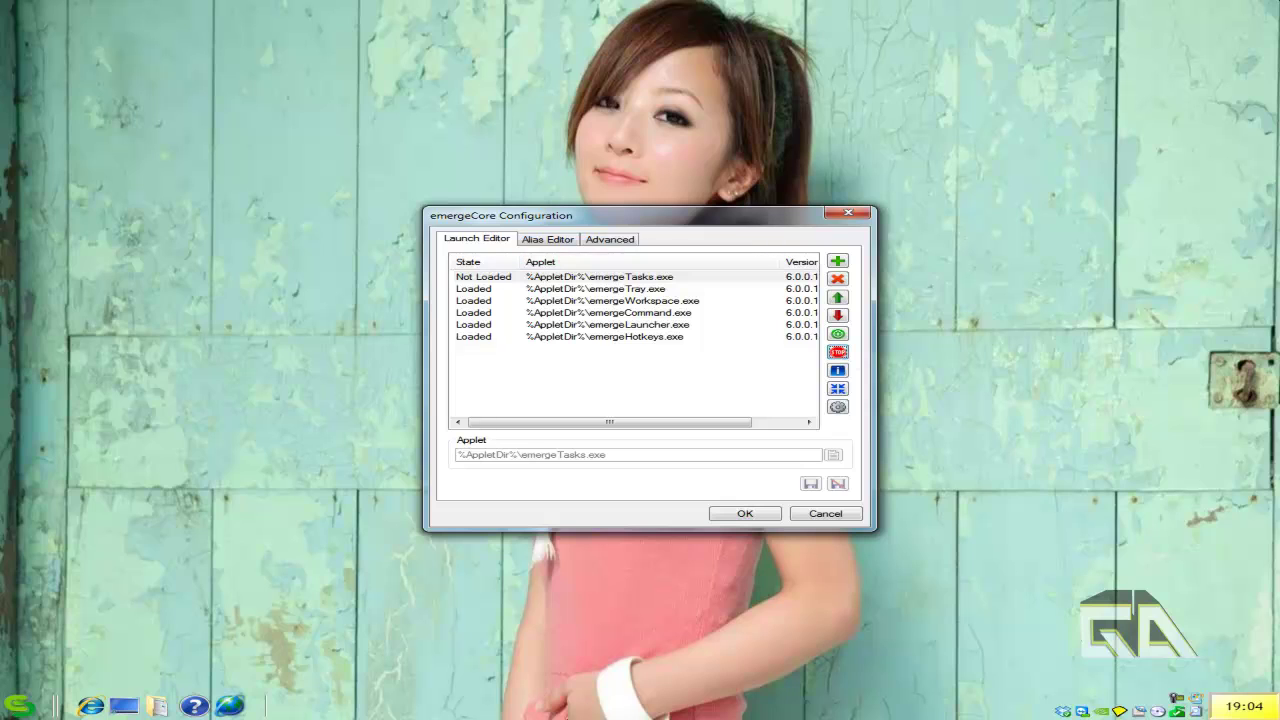
click(624, 277)
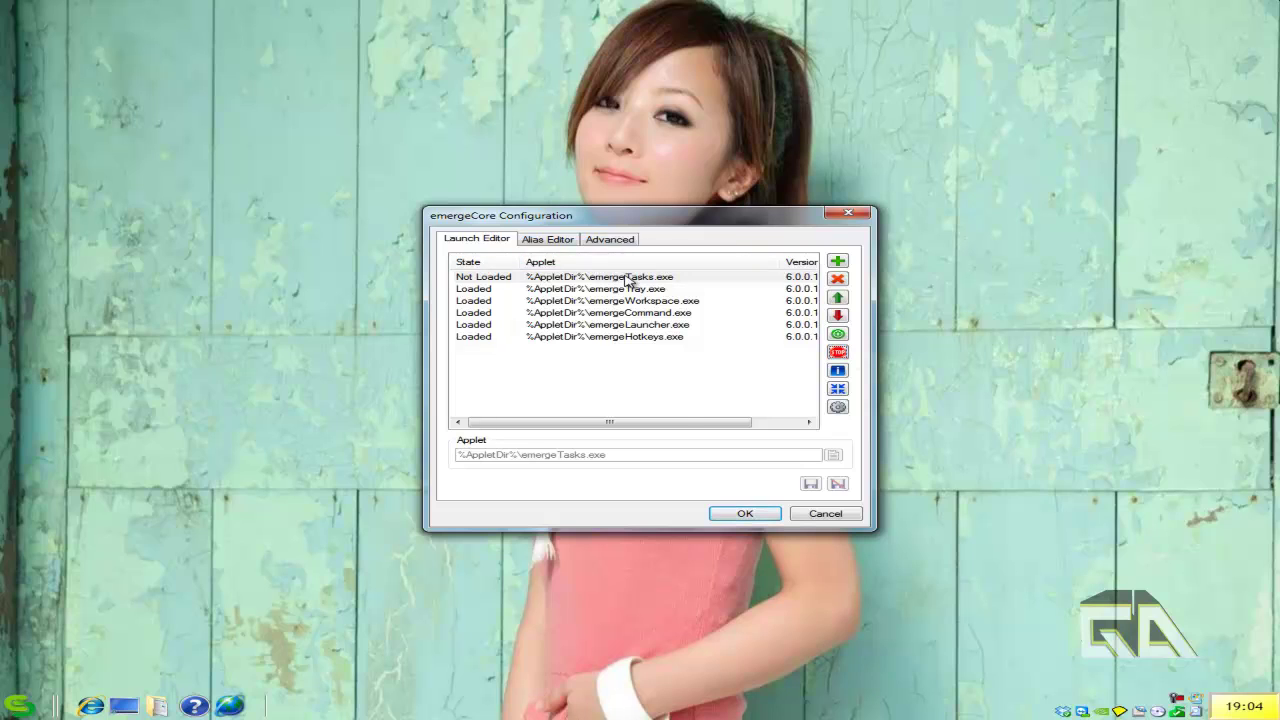
click(838, 336)
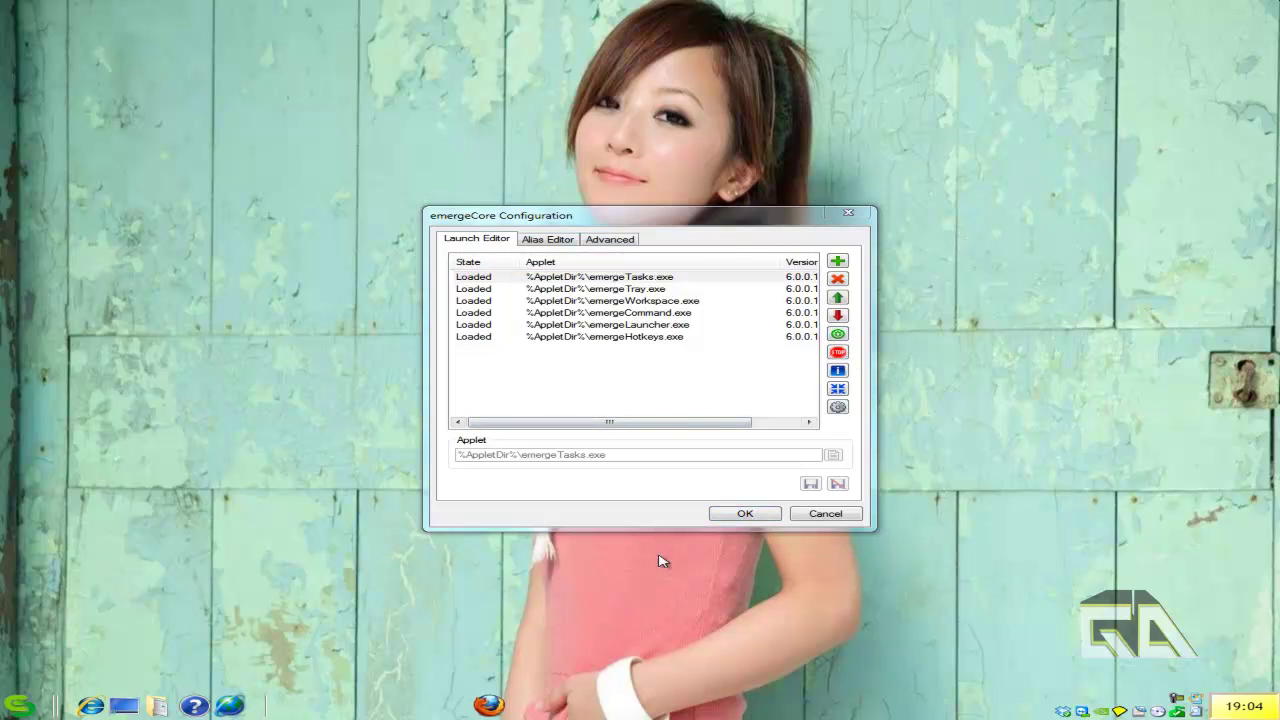
Step: Unload the emergeCommand applet, load it again and accept the emergeCore configuration
click(648, 313)
click(838, 354)
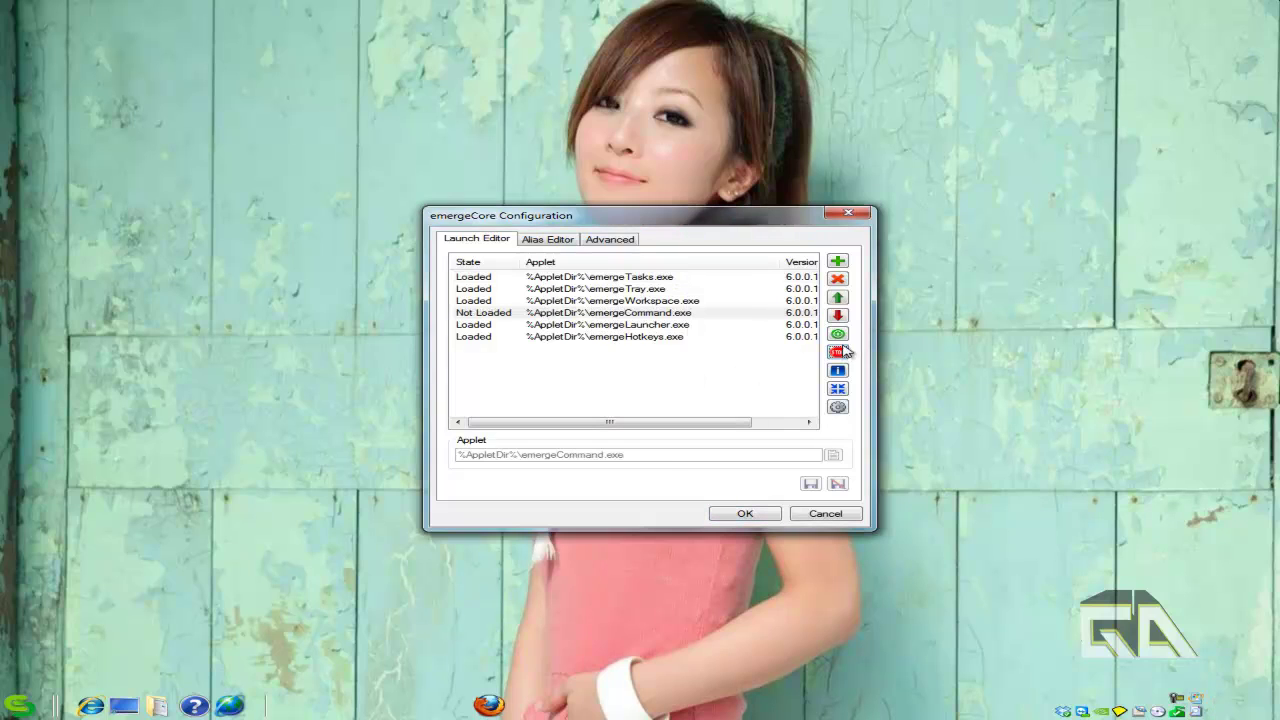
click(745, 513)
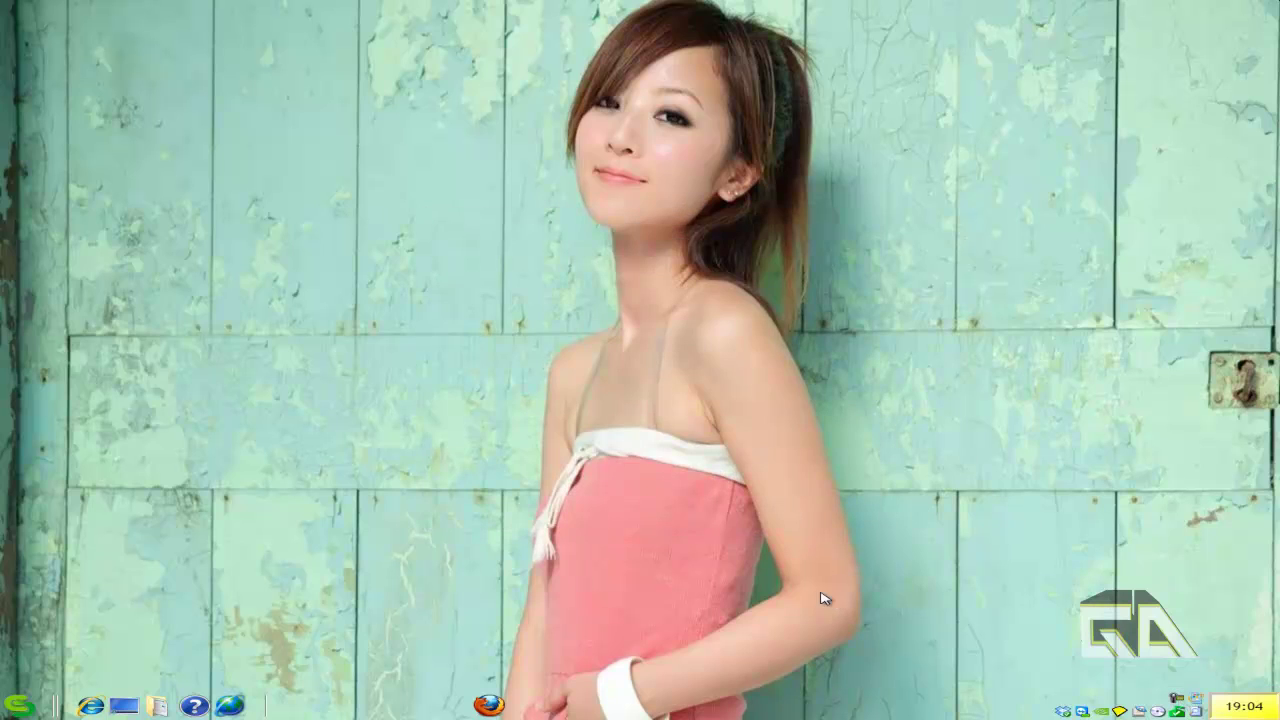
Step: Move the emergeTasks applet with the Firefox icon along the desktop's lower edge toward the centre
drag(492, 706, 614, 706)
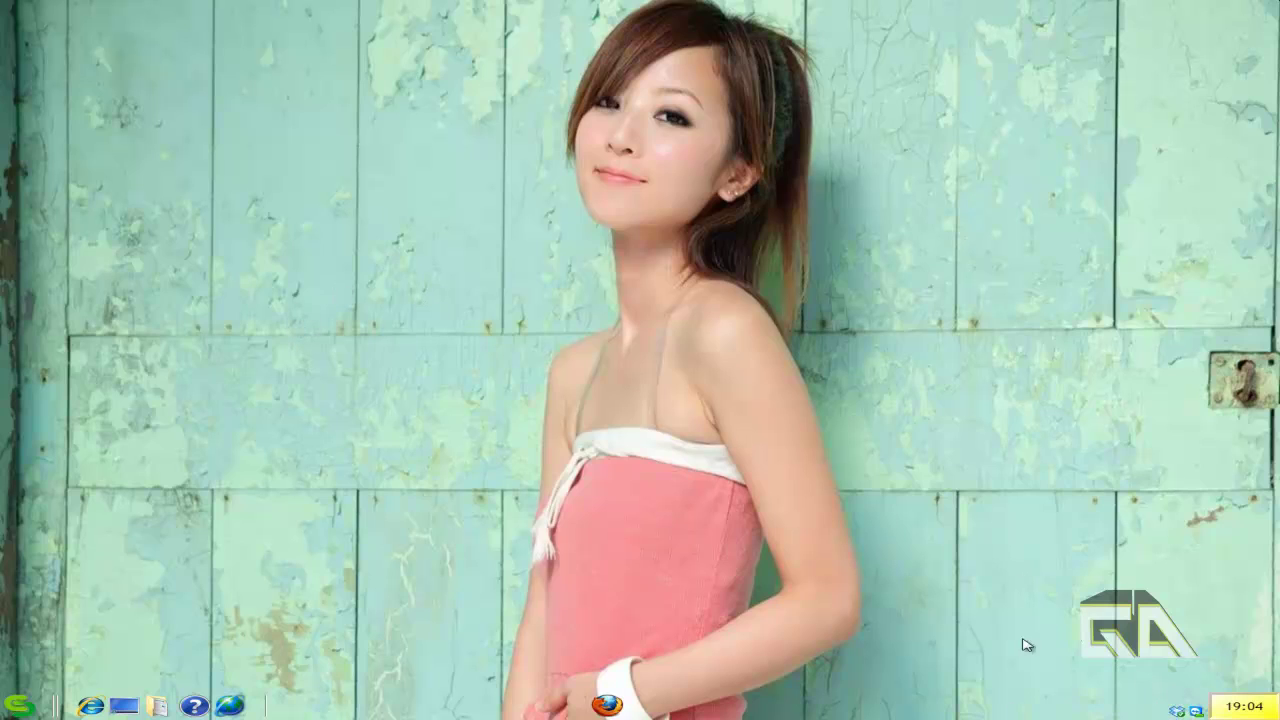
Step: Set the end color of the emergeCommand clock's background gradient to magenta and apply the style
mouse_move(1246, 708)
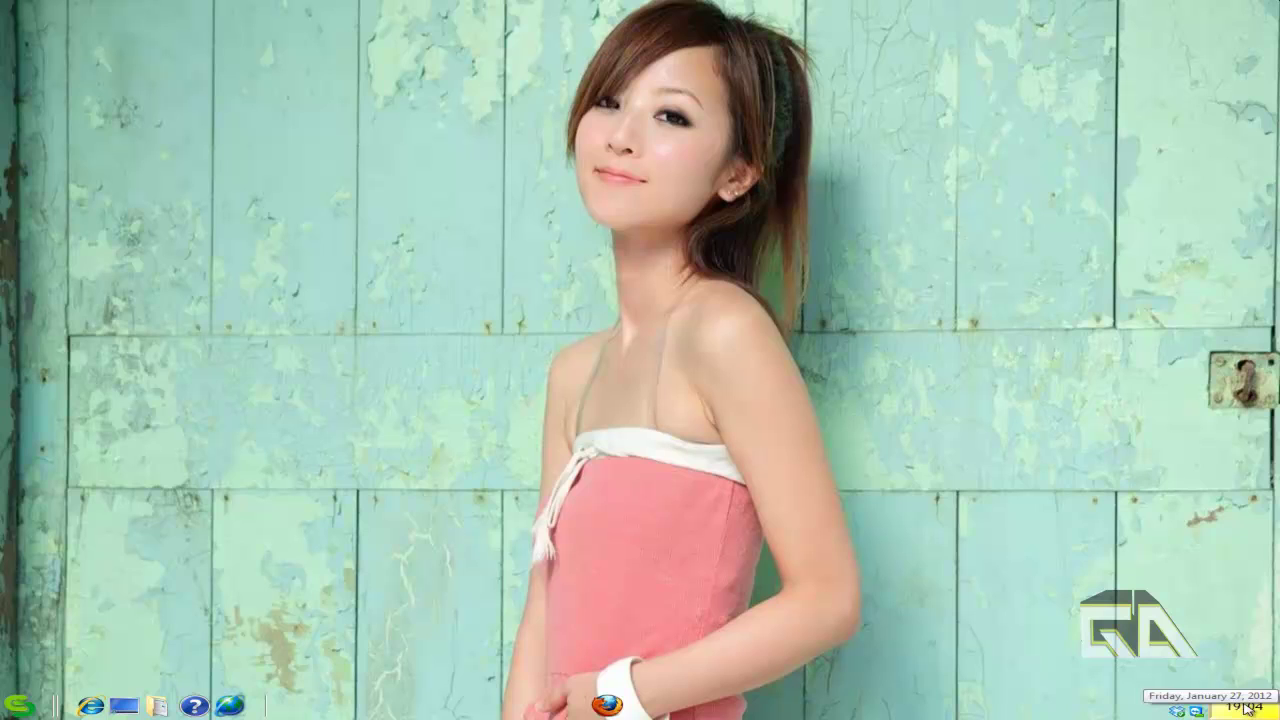
right_click(1246, 708)
click(1125, 591)
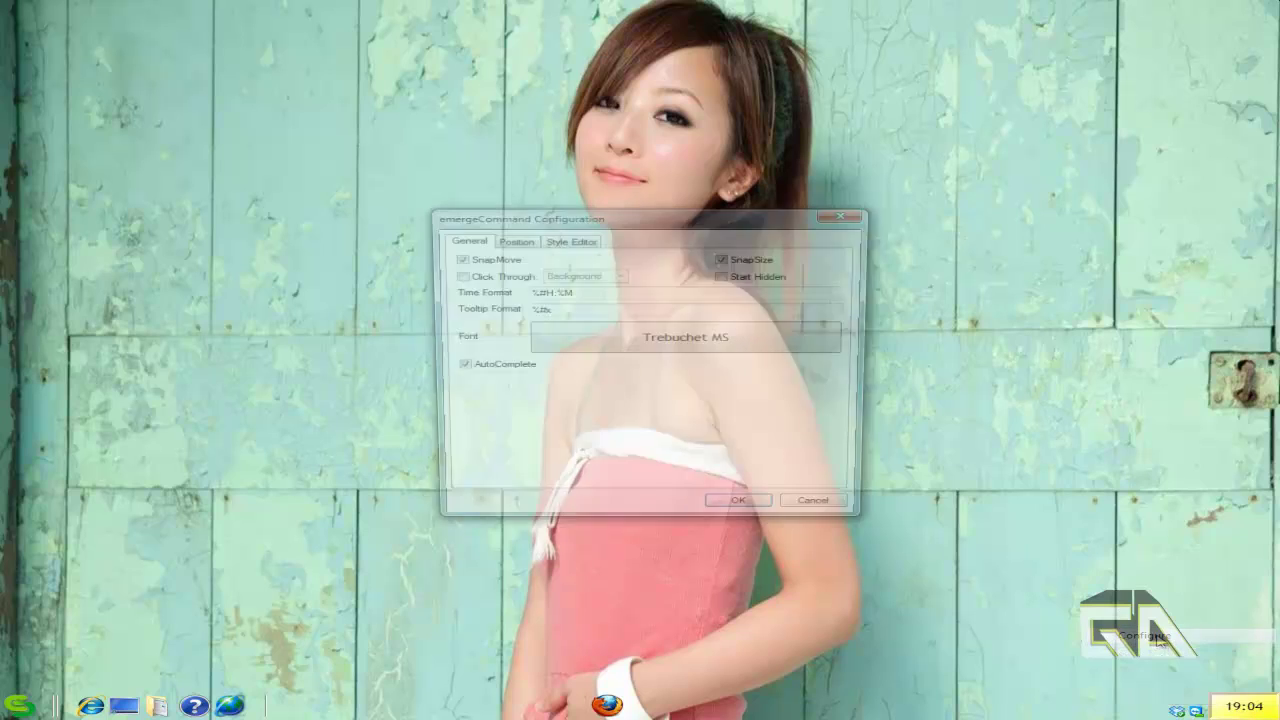
click(557, 242)
click(514, 317)
click(500, 307)
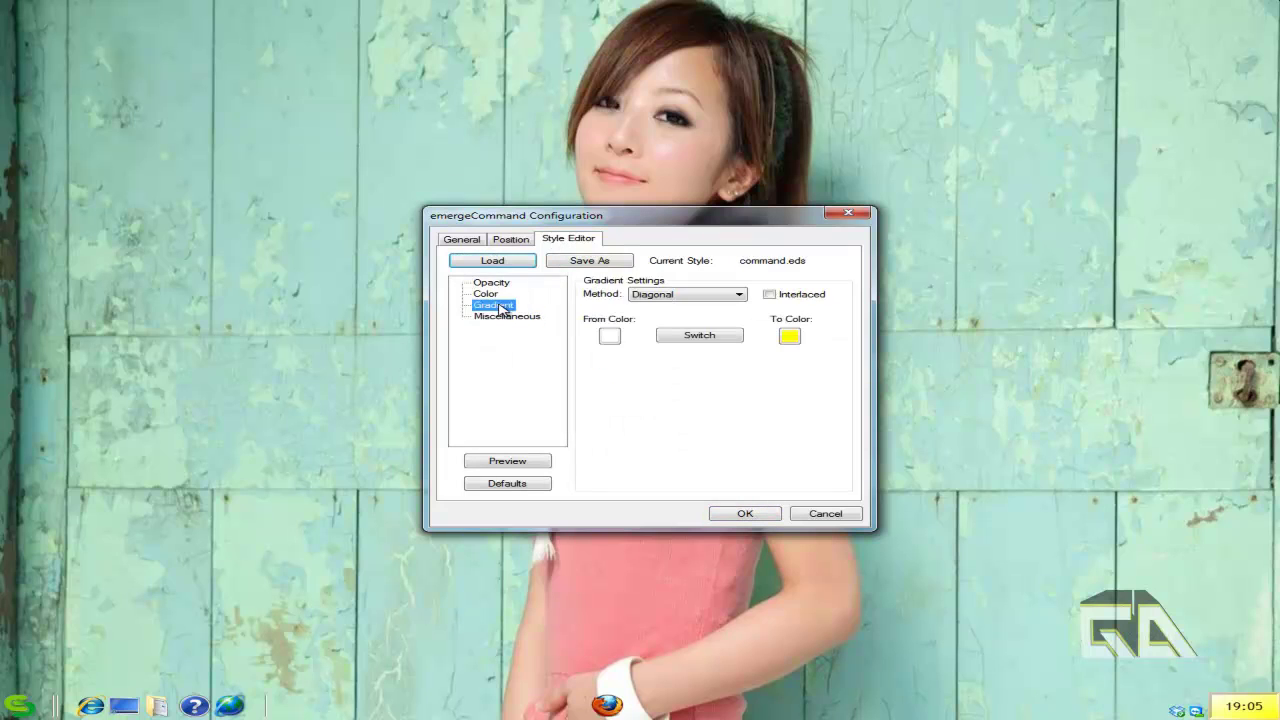
click(789, 336)
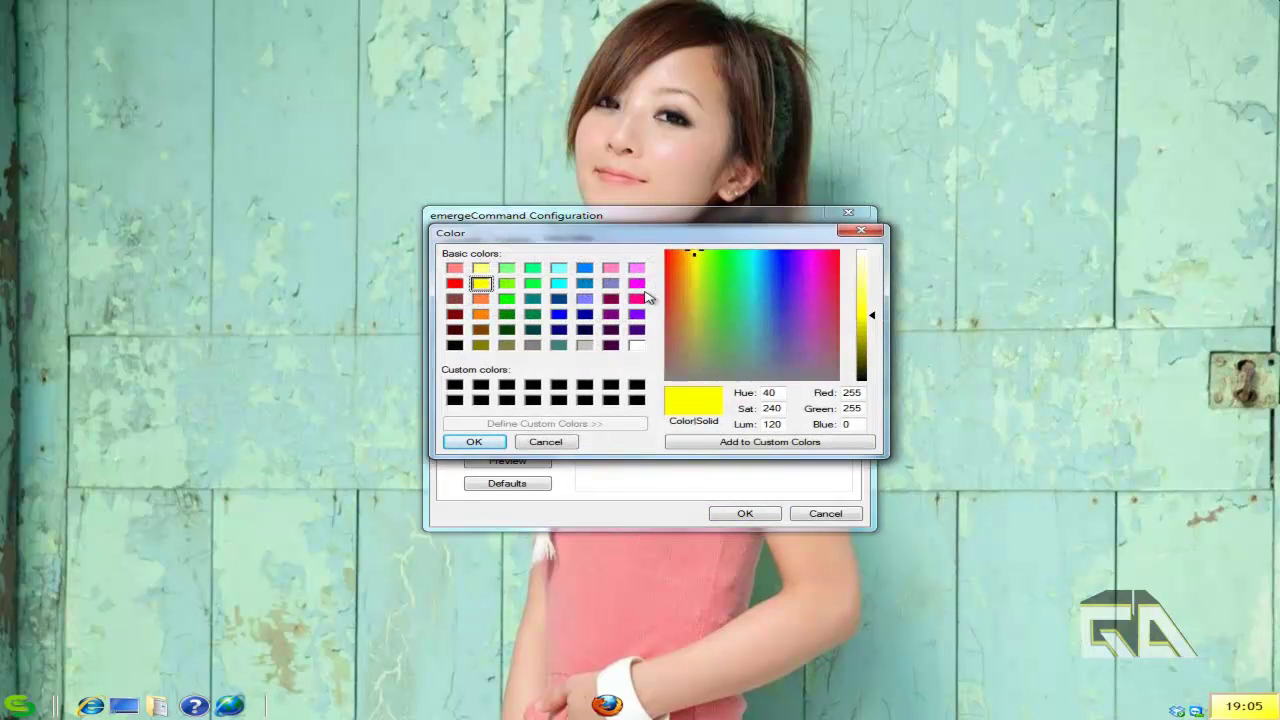
click(637, 298)
click(636, 285)
click(473, 442)
click(766, 513)
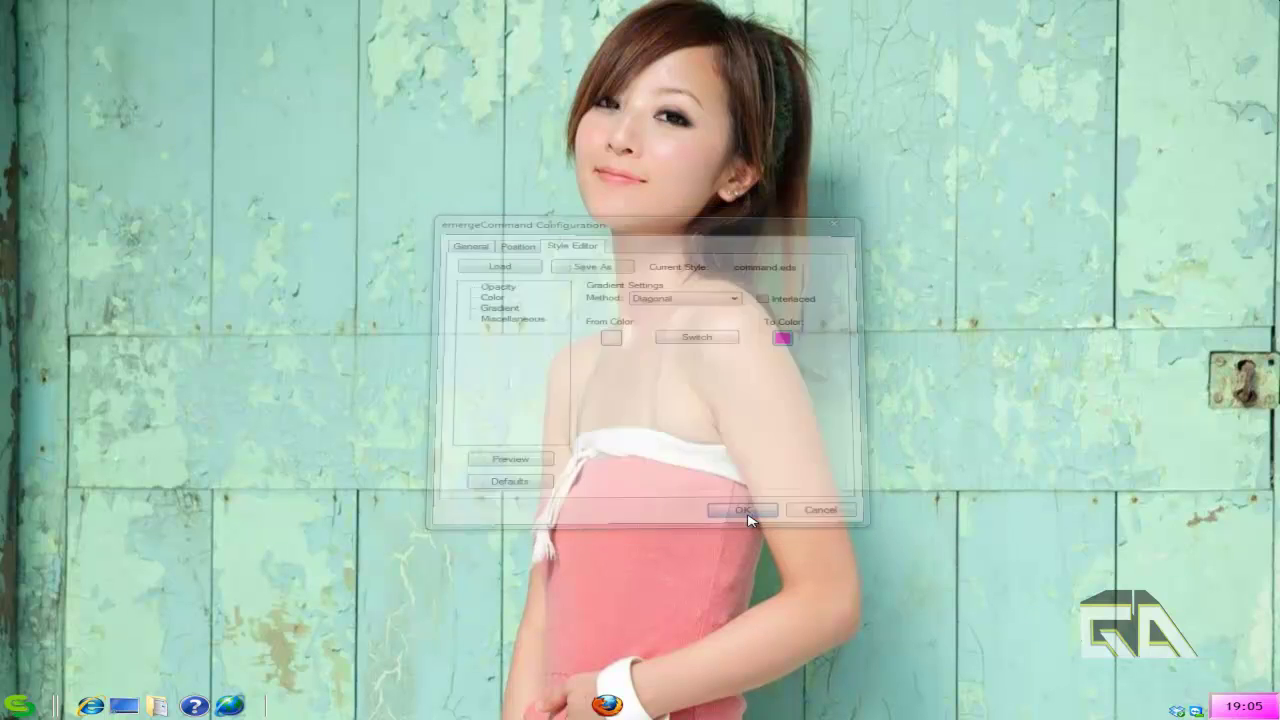
Step: Set the end color of the emergeCommand clock's background gradient to light yellow
right_click(1258, 710)
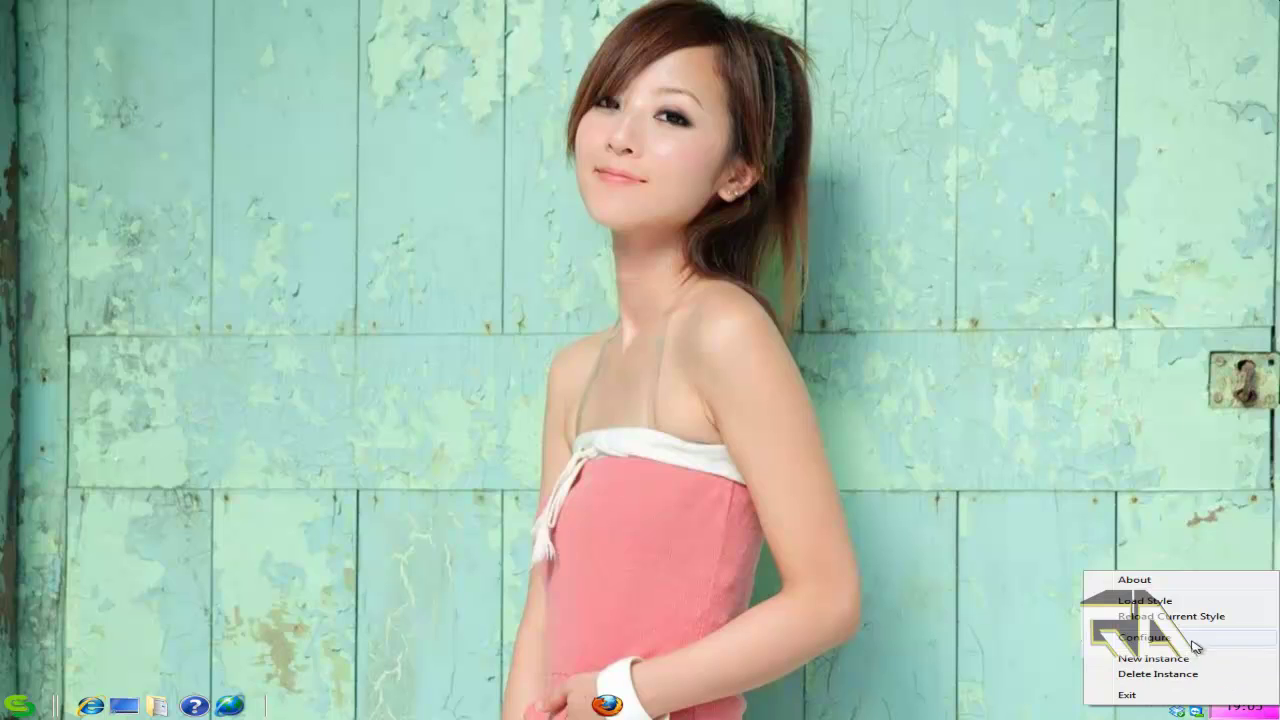
click(1195, 600)
click(592, 240)
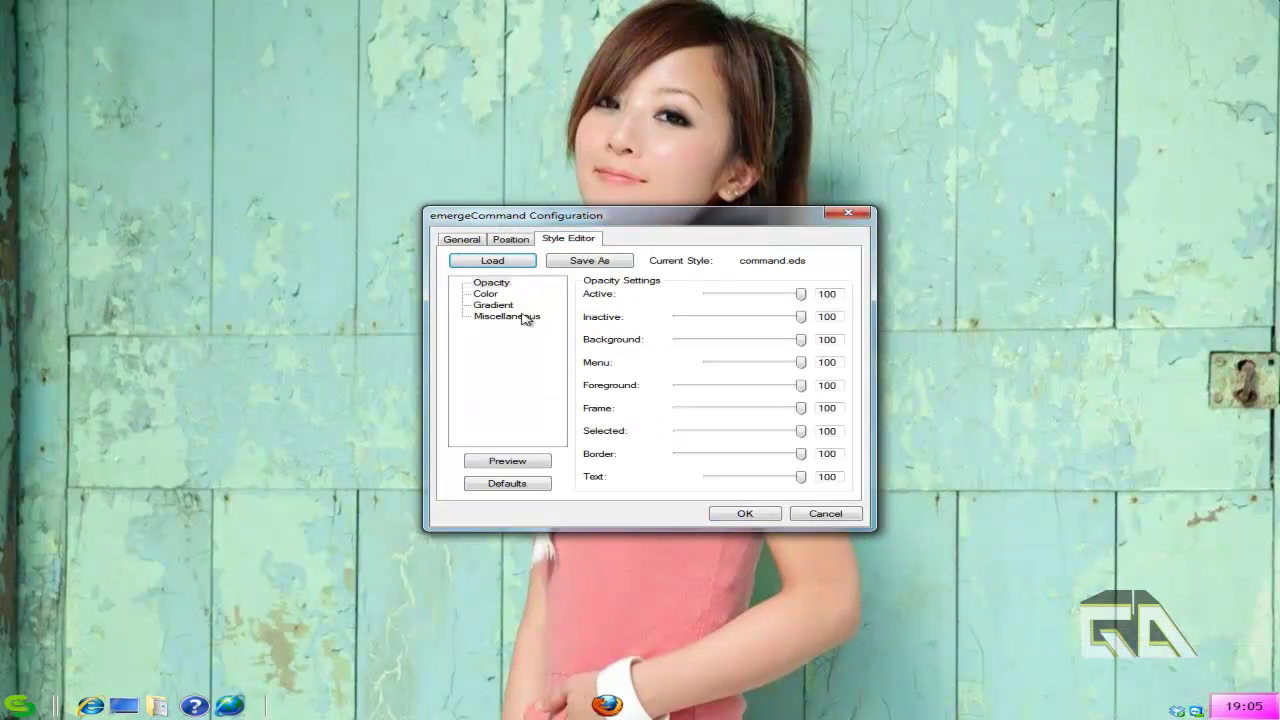
click(520, 316)
click(508, 306)
click(792, 342)
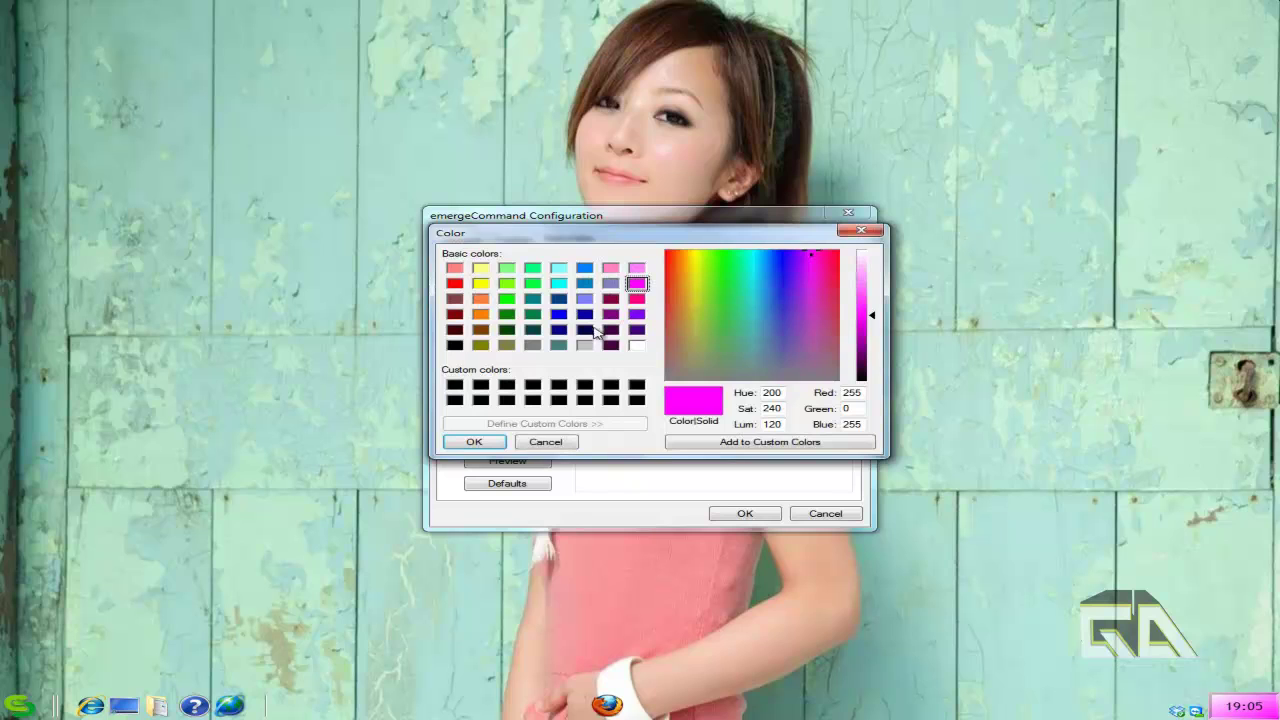
click(481, 270)
click(474, 442)
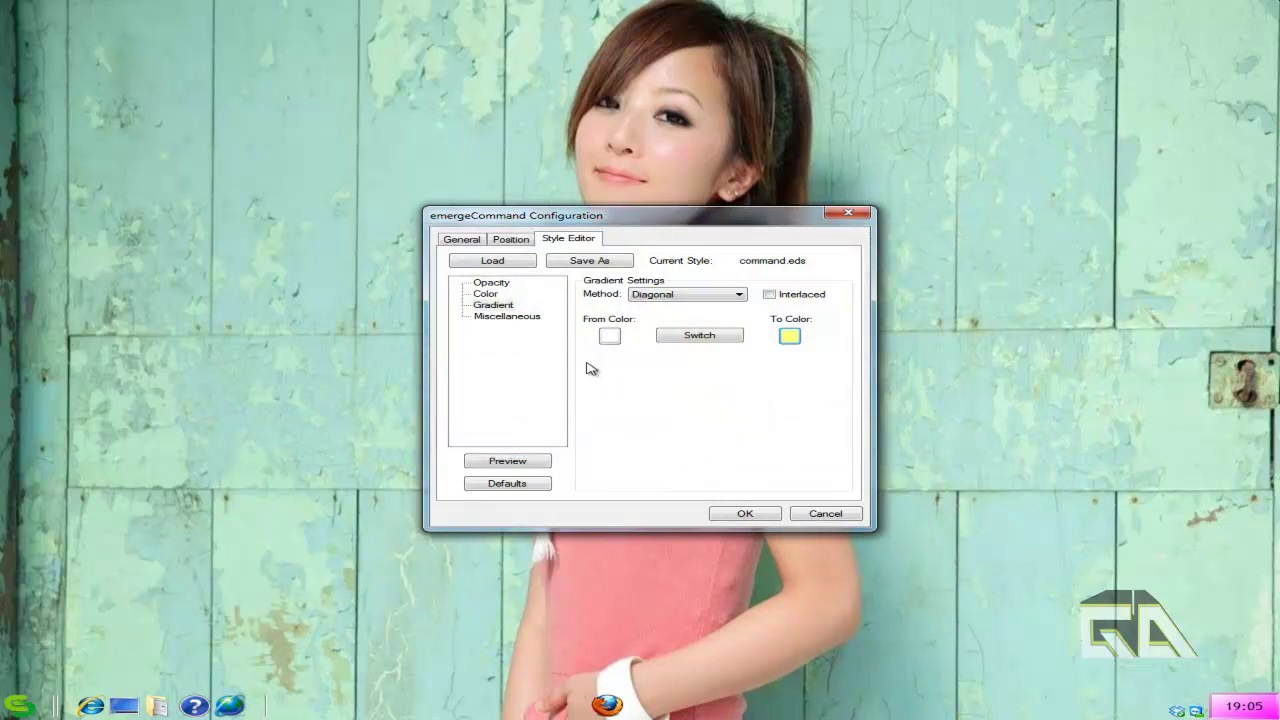
Step: Go to emergeCommand's time format setting and look up the Time / Date Format Variables topic in the help by searching for "clock"
click(518, 244)
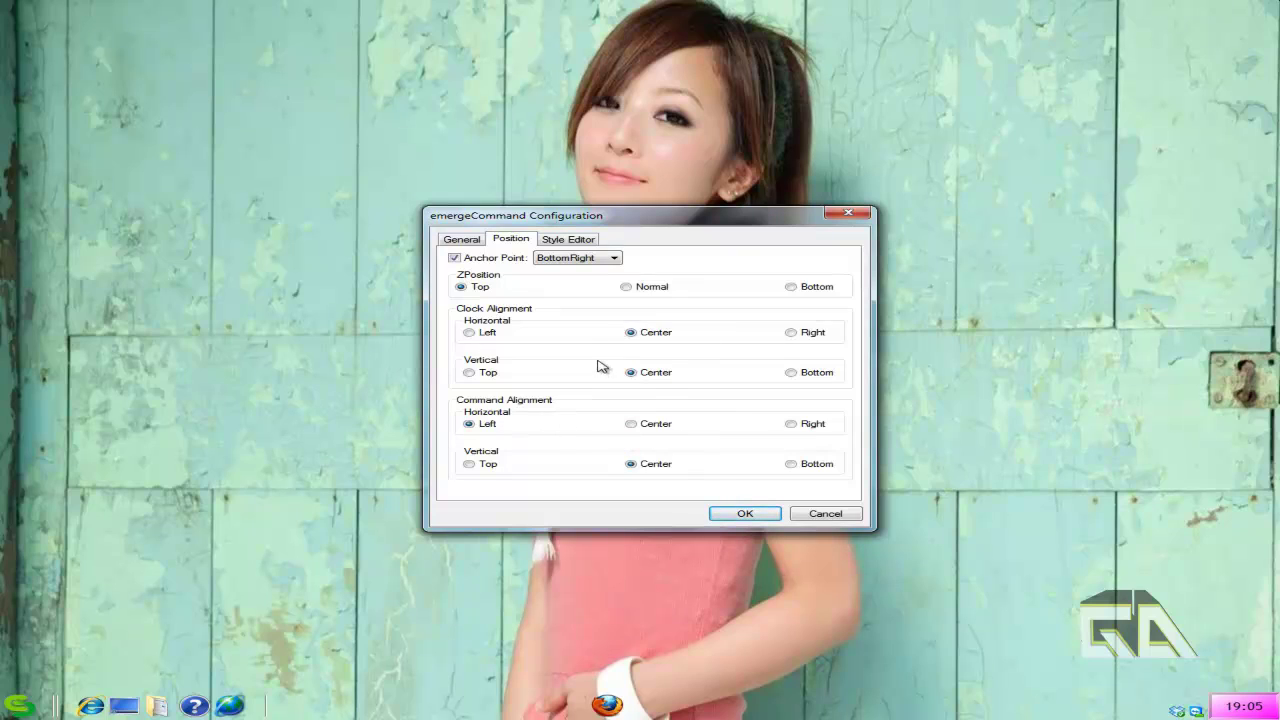
click(463, 242)
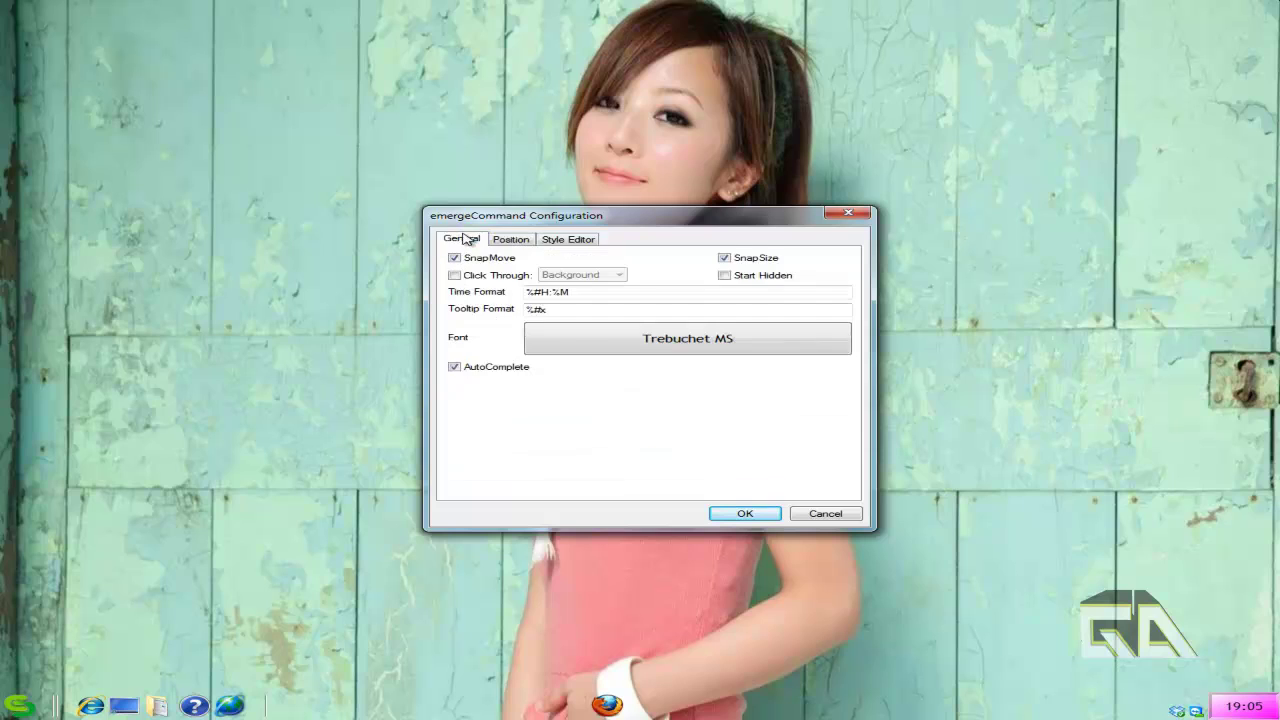
double_click(596, 291)
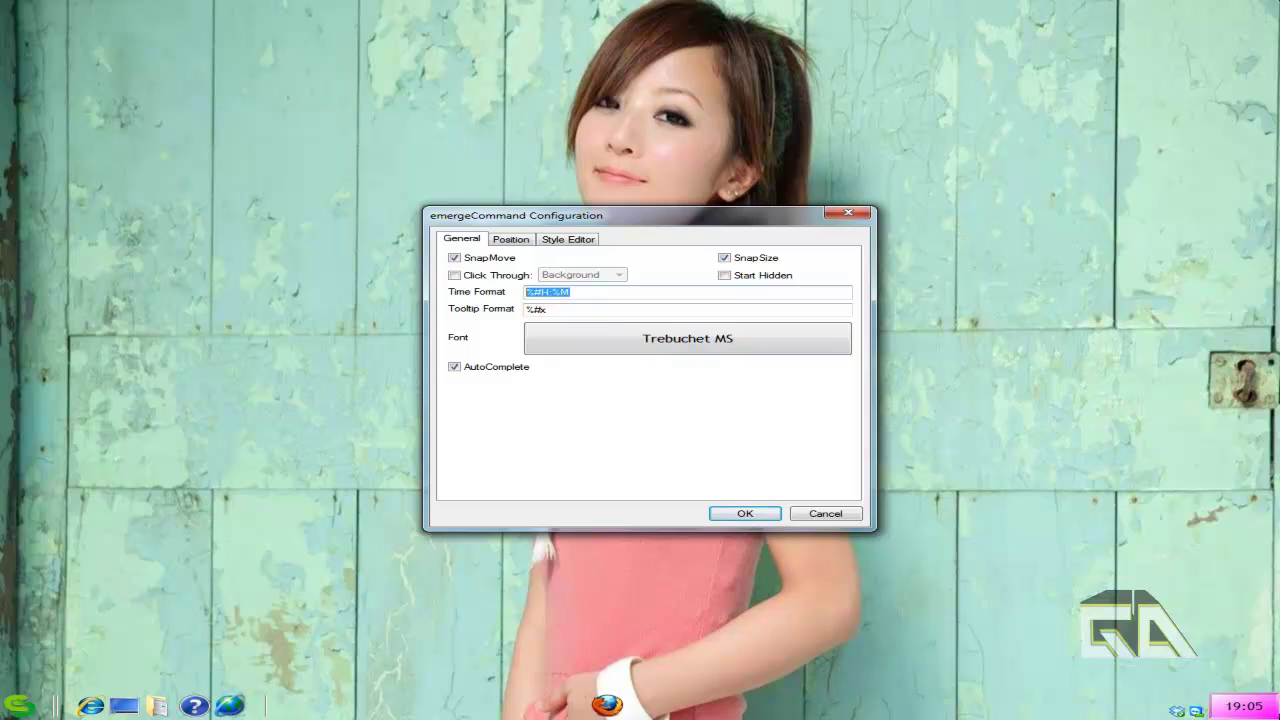
click(197, 707)
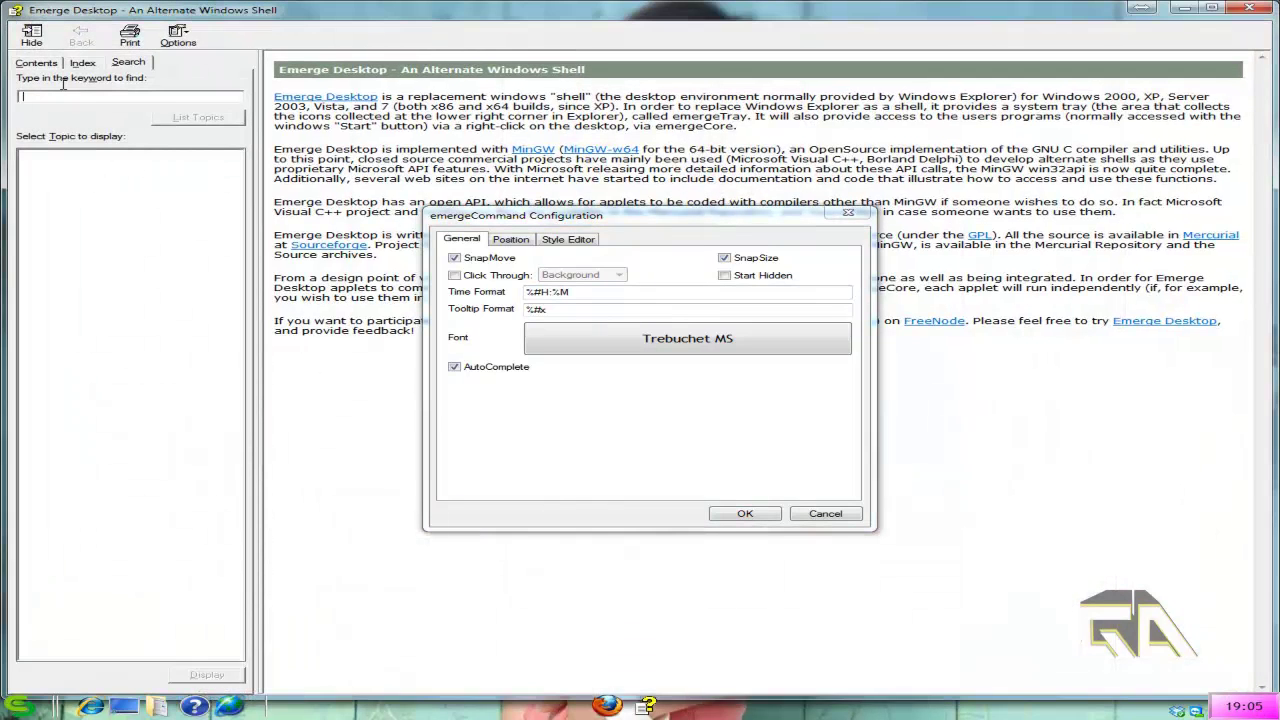
click(112, 97)
text(clock)
key(Return)
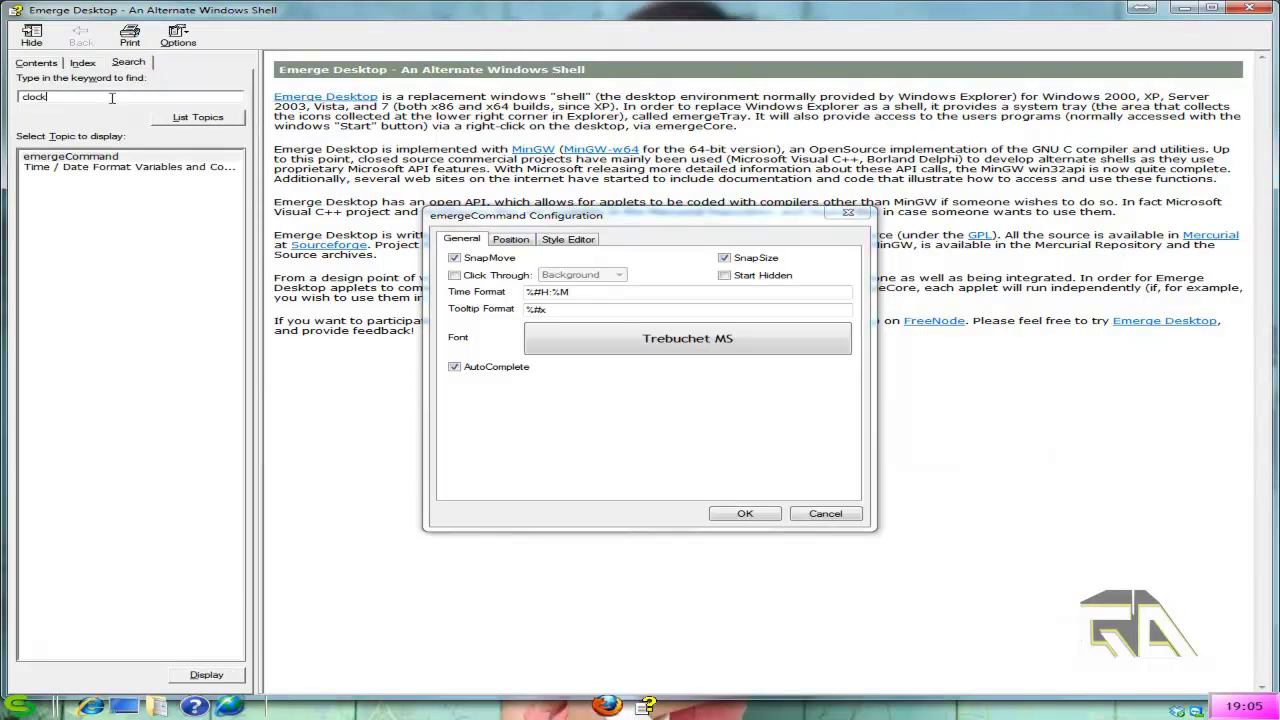
double_click(98, 170)
Step: Set the emergeCommand Time Format to %I:"%M %p, apply the configuration and close the help
drag(506, 216, 758, 113)
click(880, 191)
drag(896, 191, 585, 192)
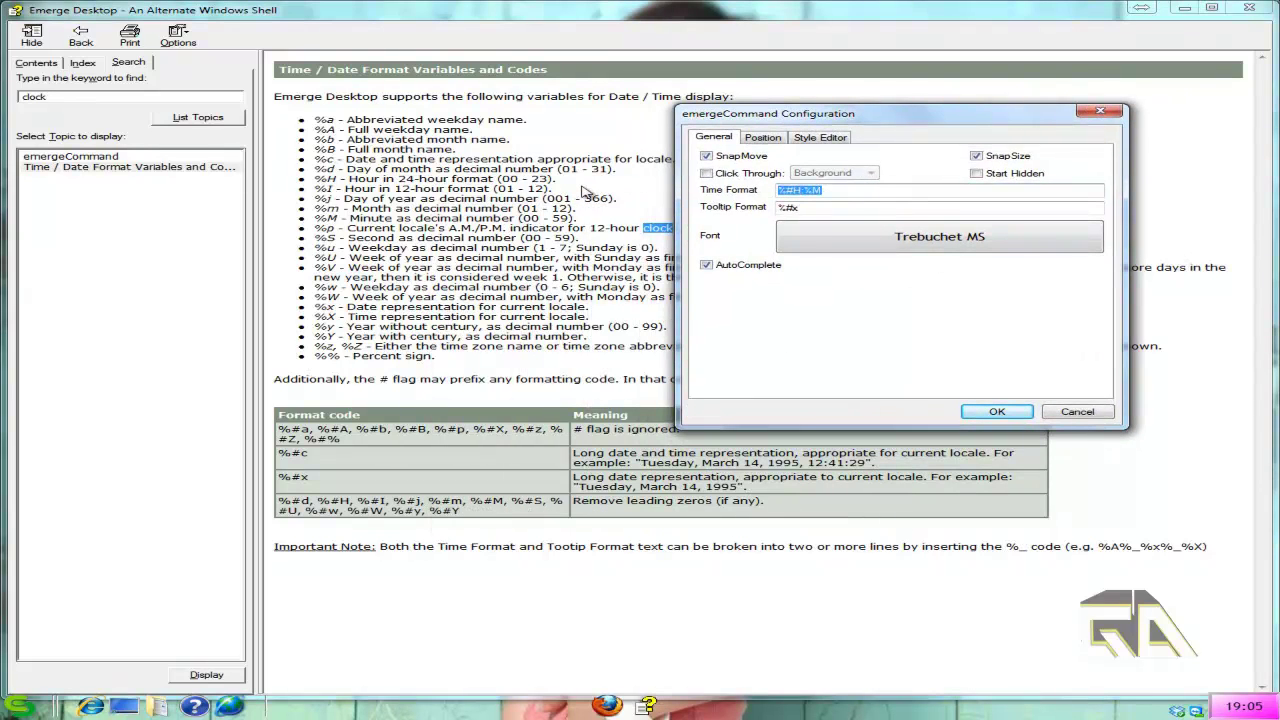
text(%p)
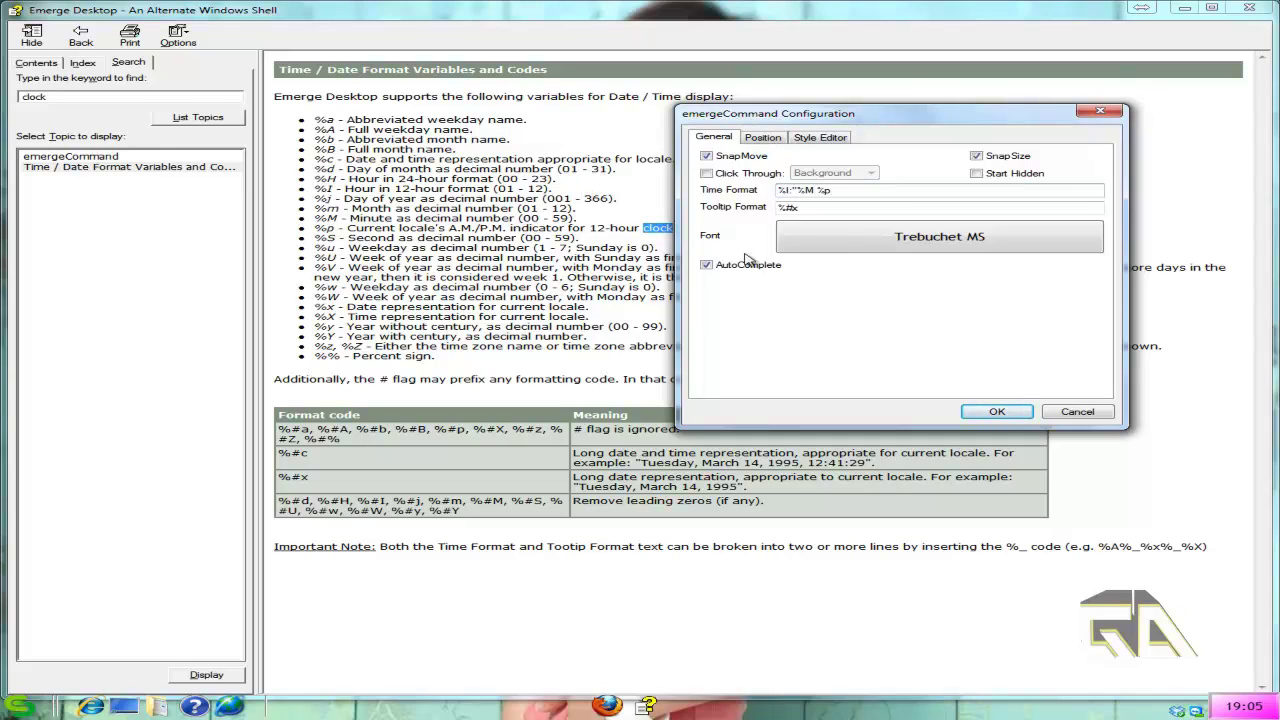
click(997, 411)
click(1249, 7)
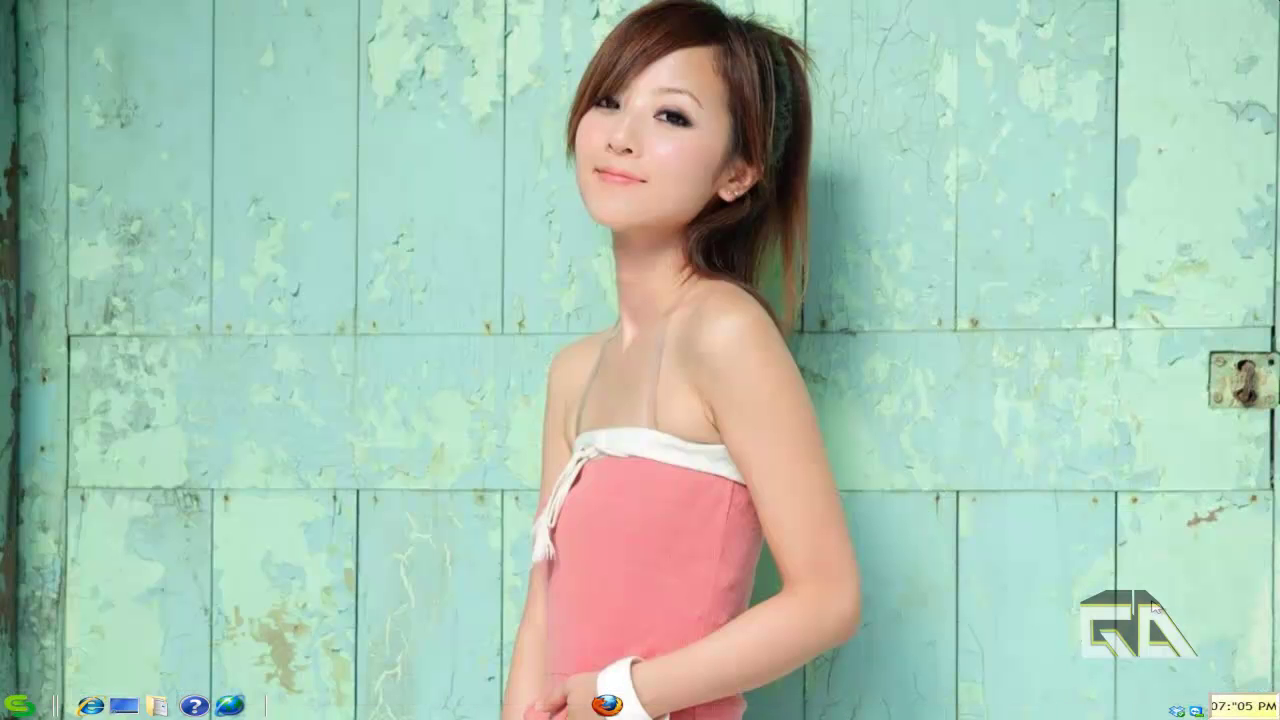
Step: Remove the stray quotation mark from the emergeCommand clock's Time Format and apply the configuration
right_click(1260, 706)
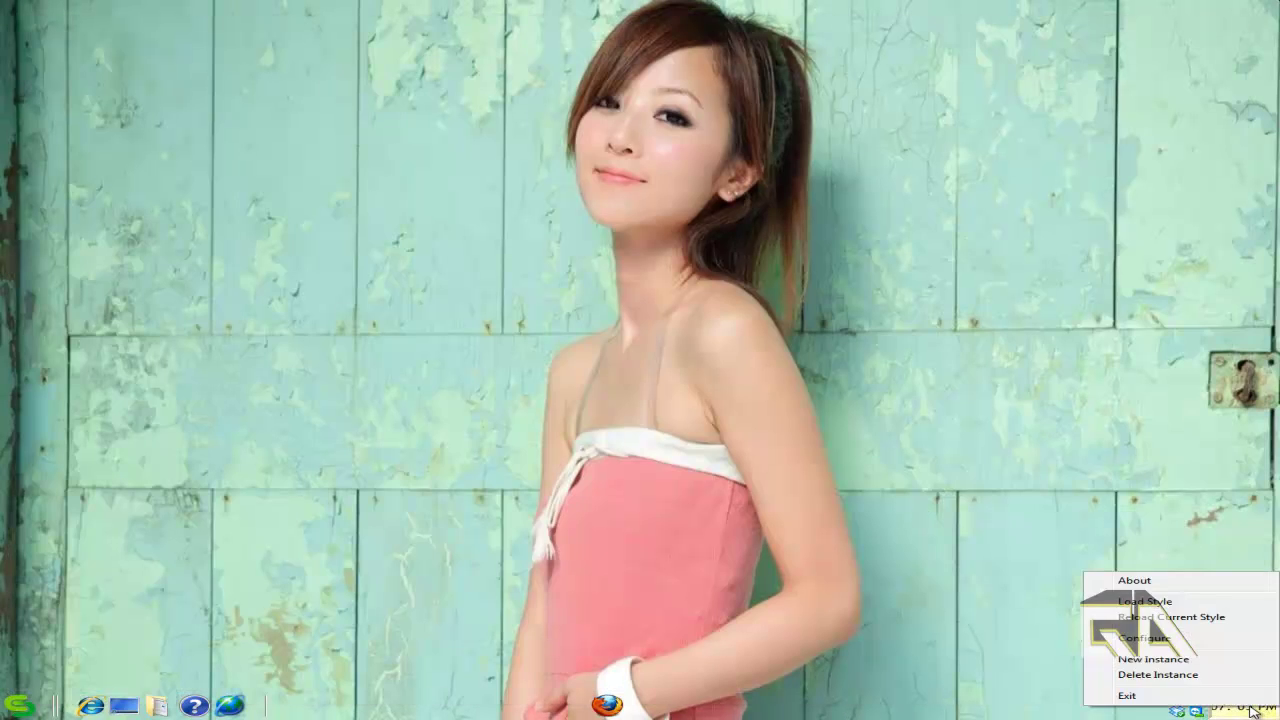
click(1172, 641)
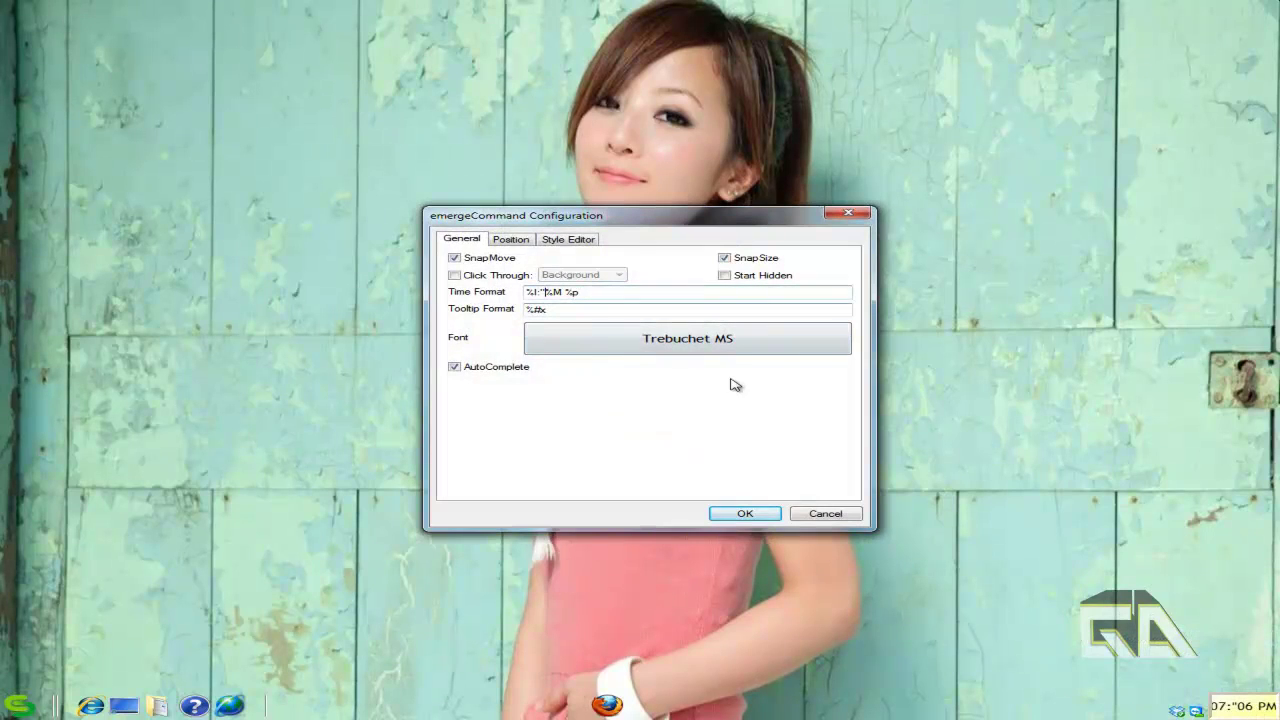
click(738, 512)
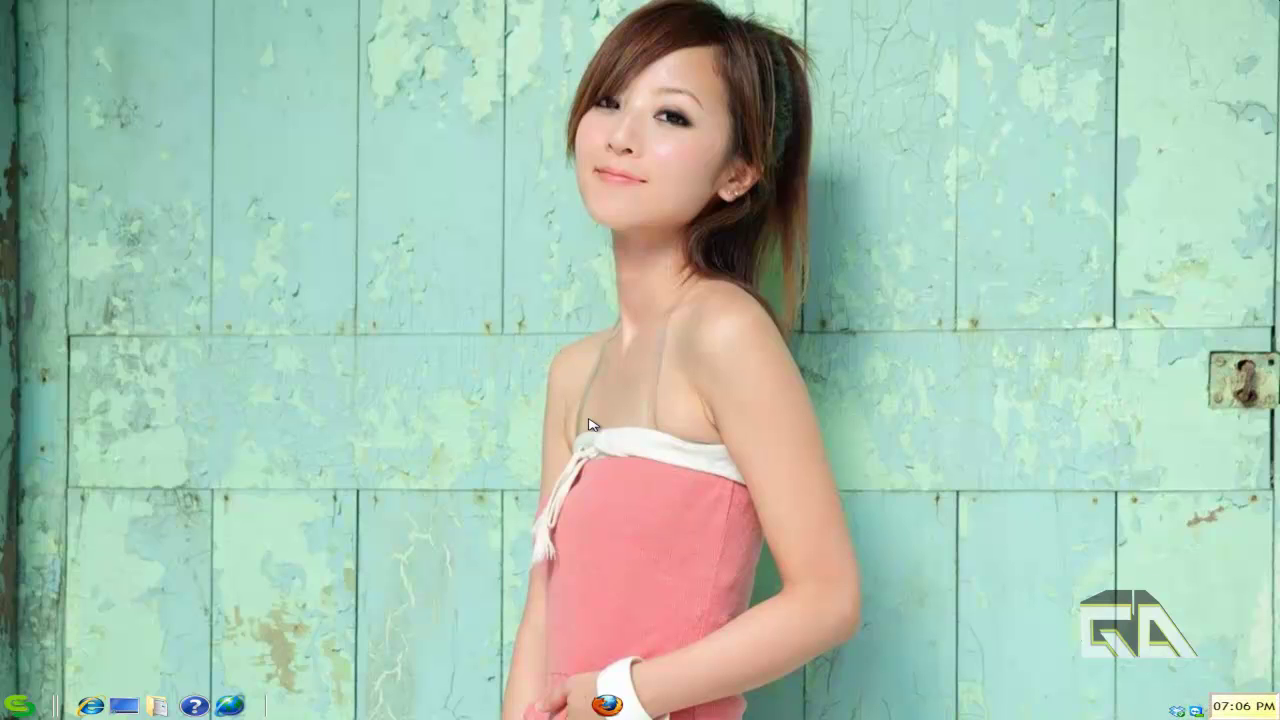
click(20, 708)
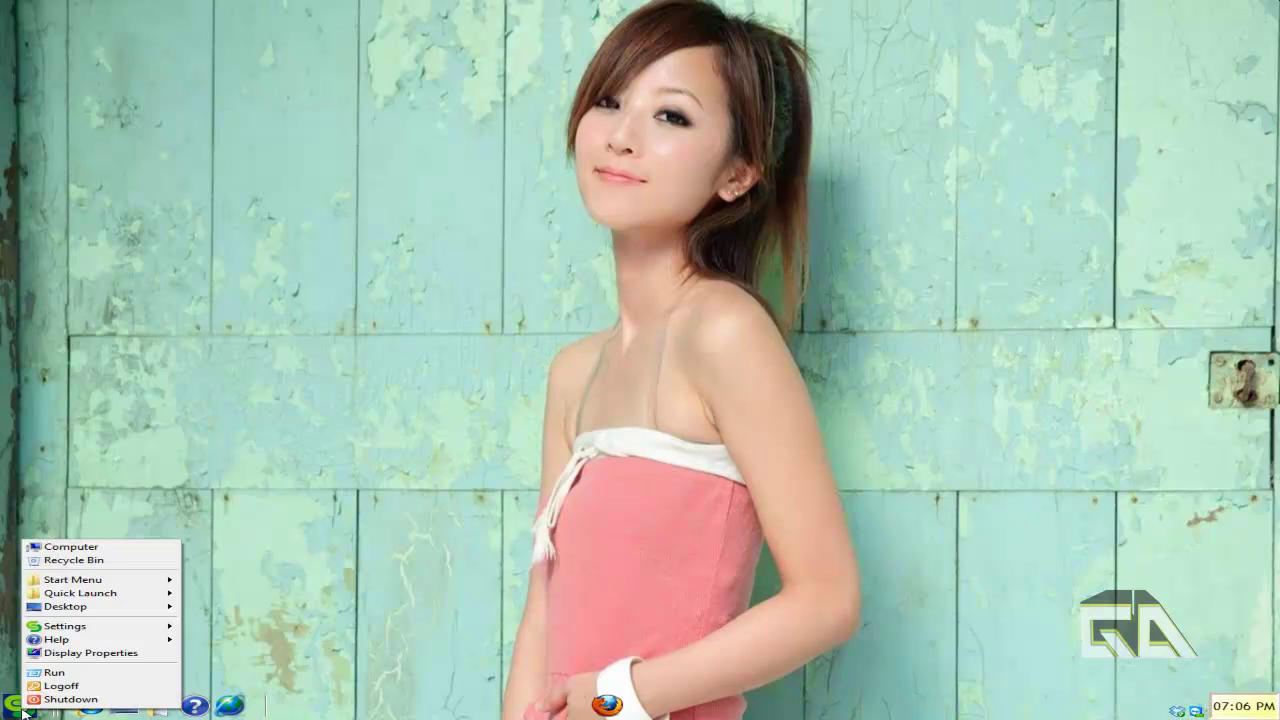
mouse_move(122, 590)
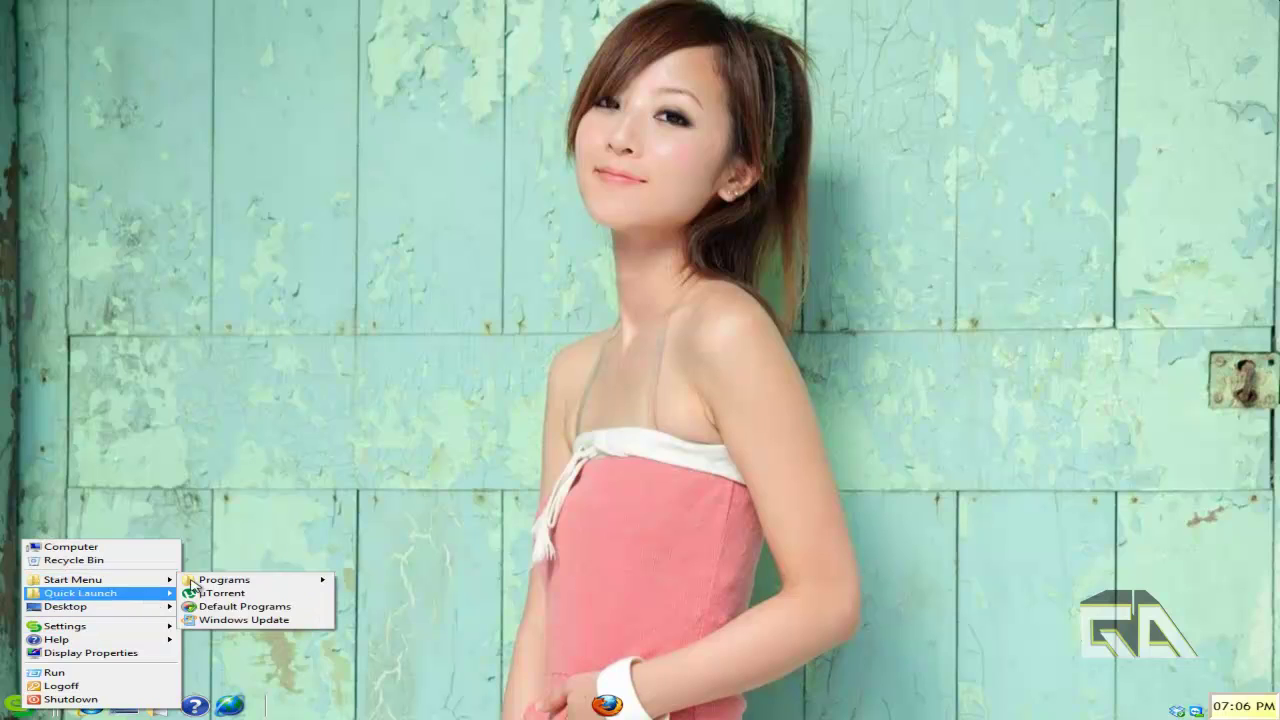
click(552, 450)
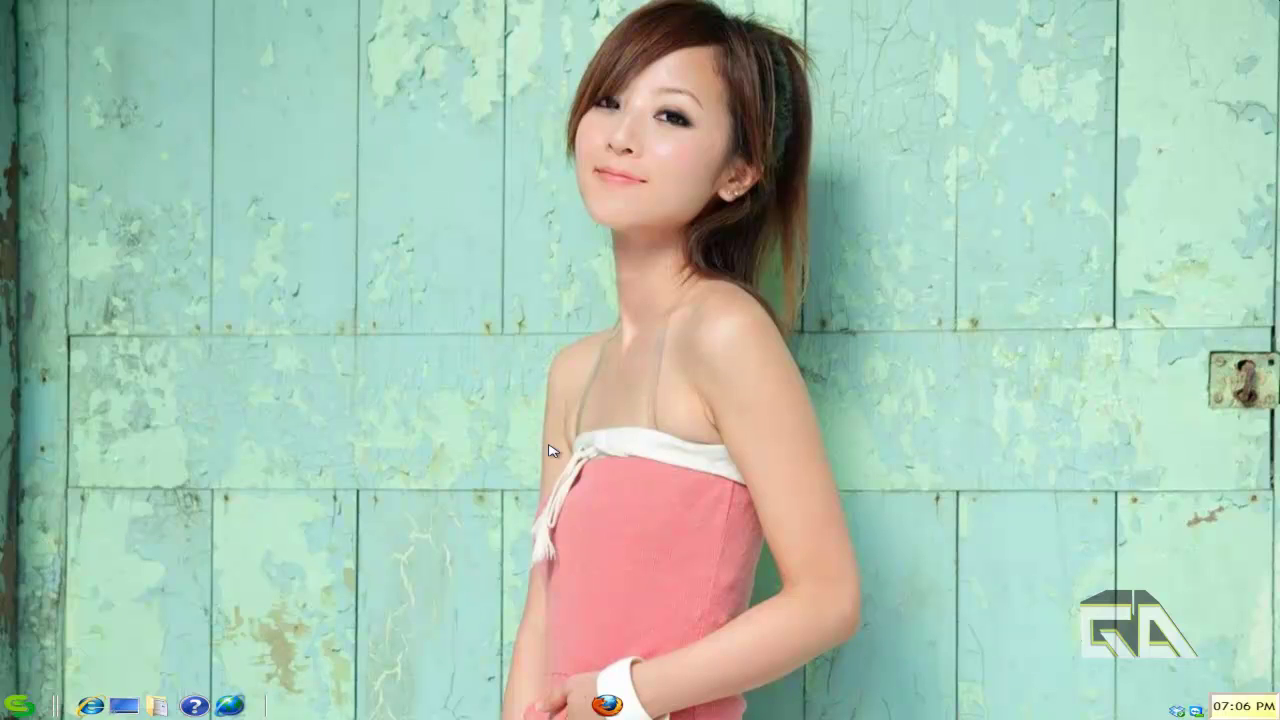
Step: Start a new launch item of type Executable at the final Single separator in emergeLauncher's configuration
right_click(255, 710)
click(333, 640)
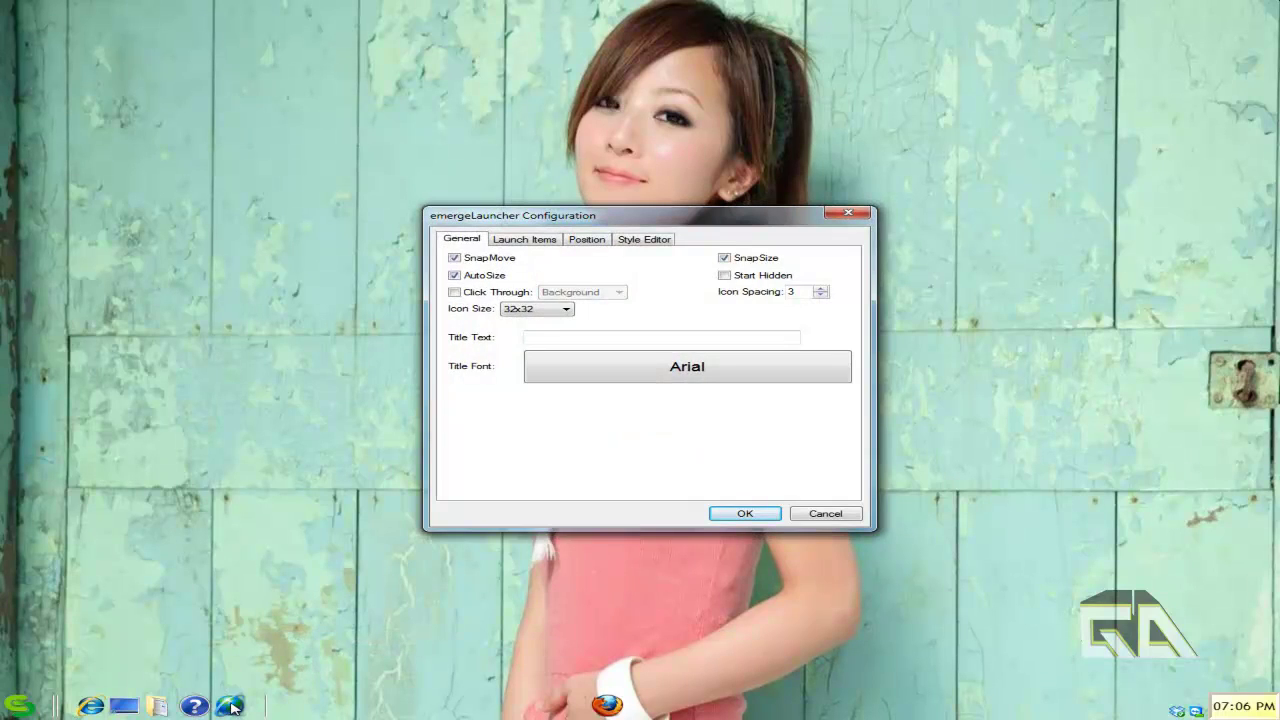
click(531, 240)
scroll(755, 355, down, 1)
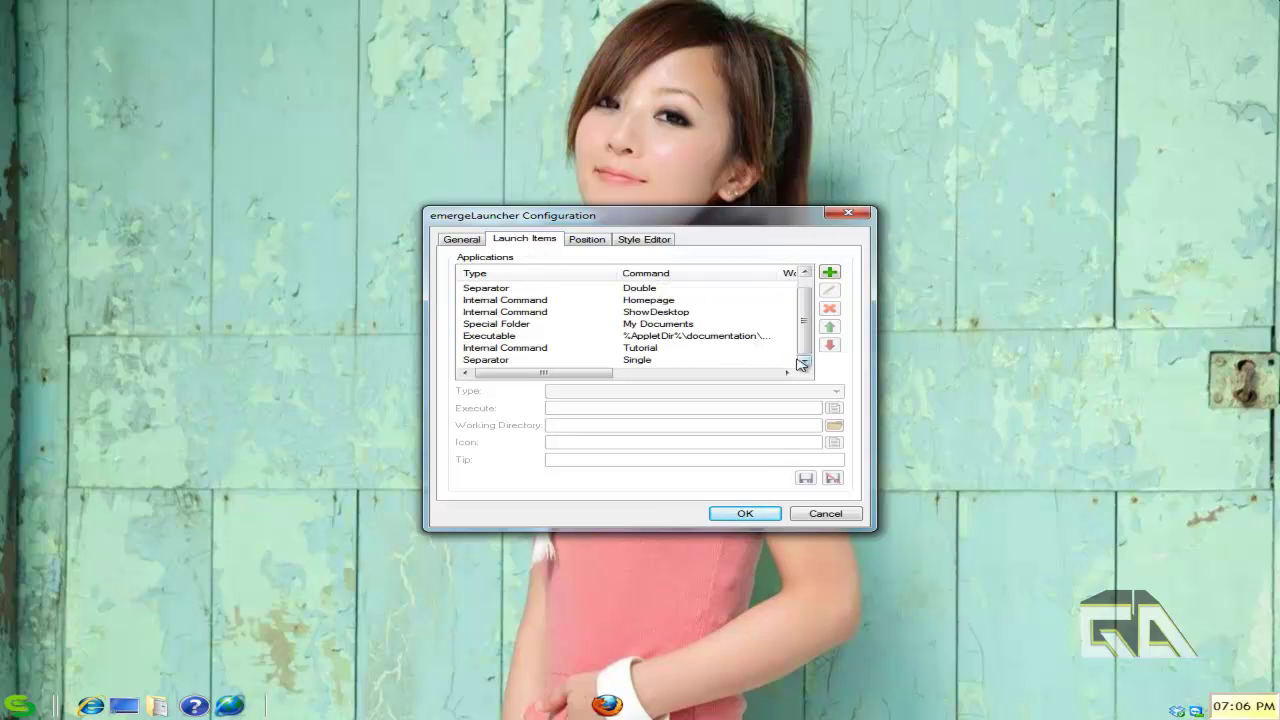
click(530, 364)
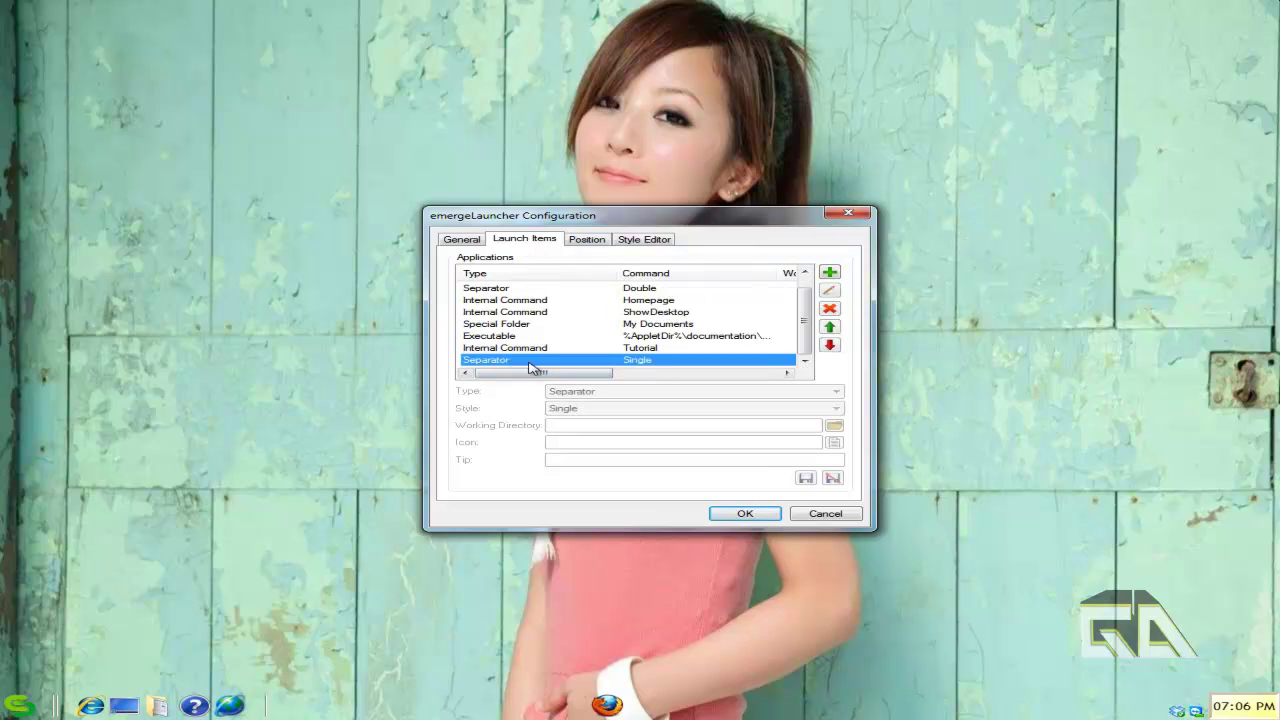
click(829, 289)
click(738, 393)
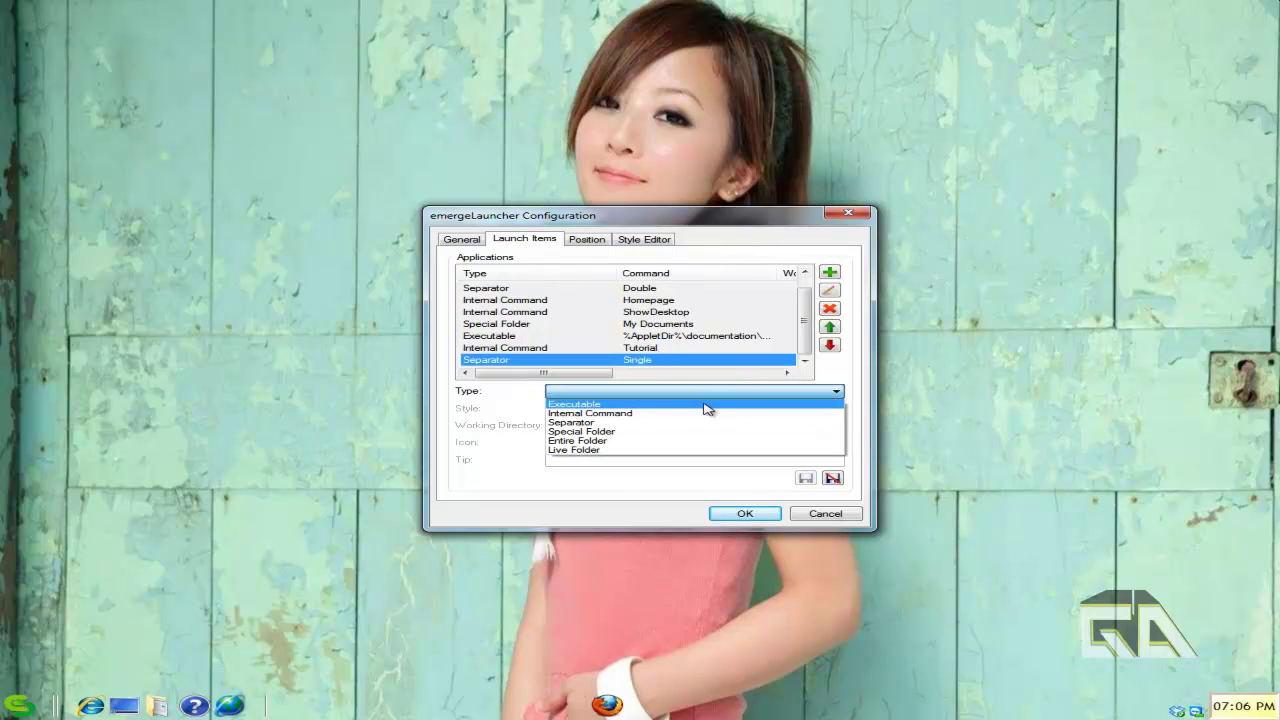
click(706, 405)
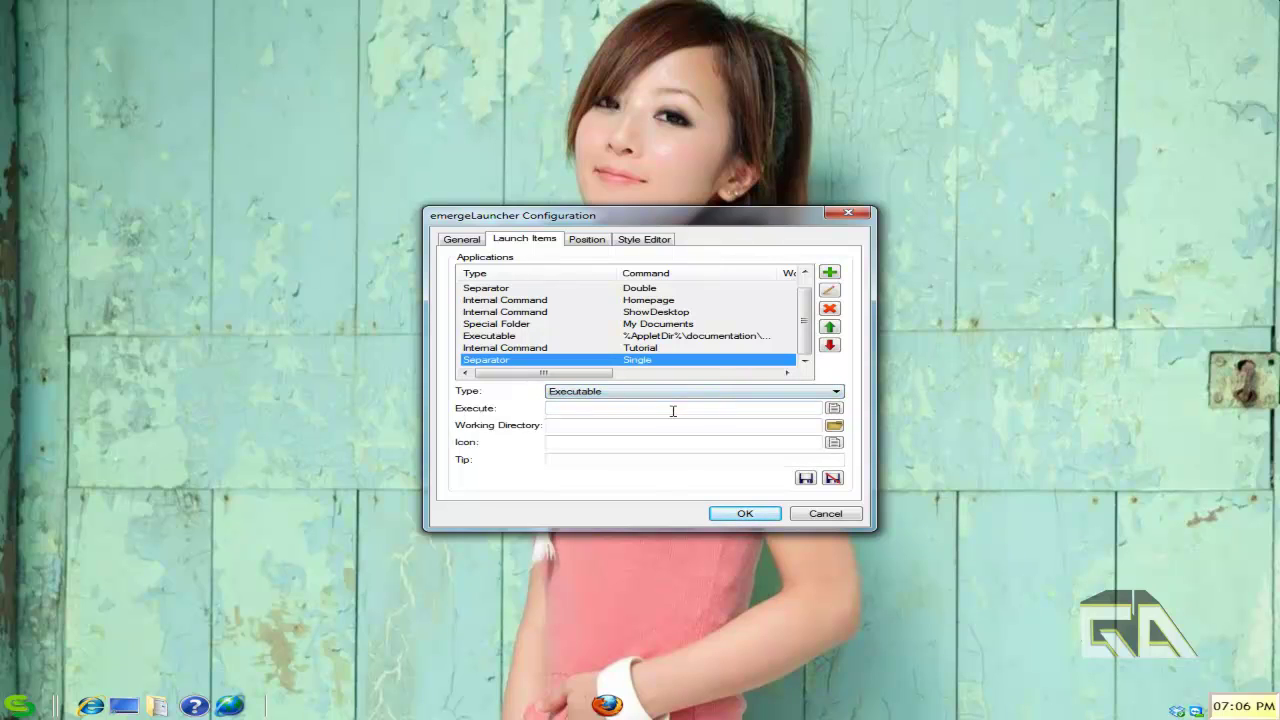
Step: Set the new launch item to execute fraps.exe from the Fraps folder on the C: drive
click(835, 409)
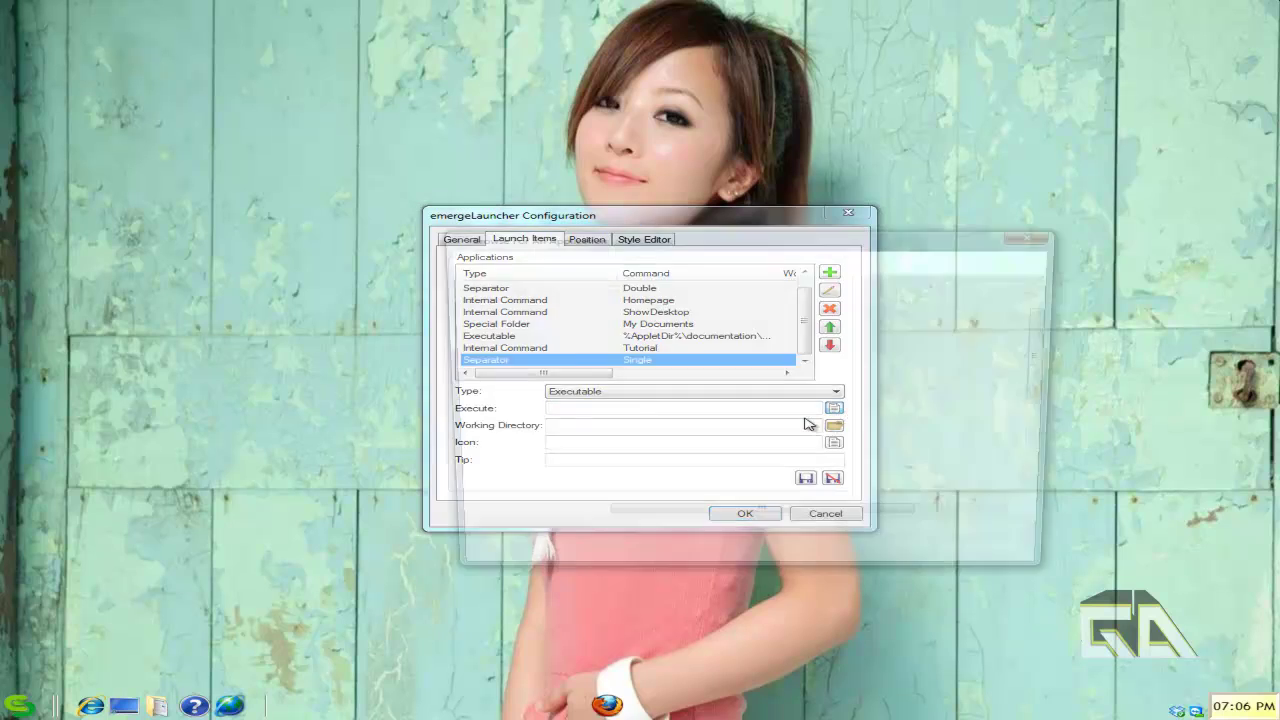
scroll(520, 400, down, 3)
drag(535, 380, 714, 443)
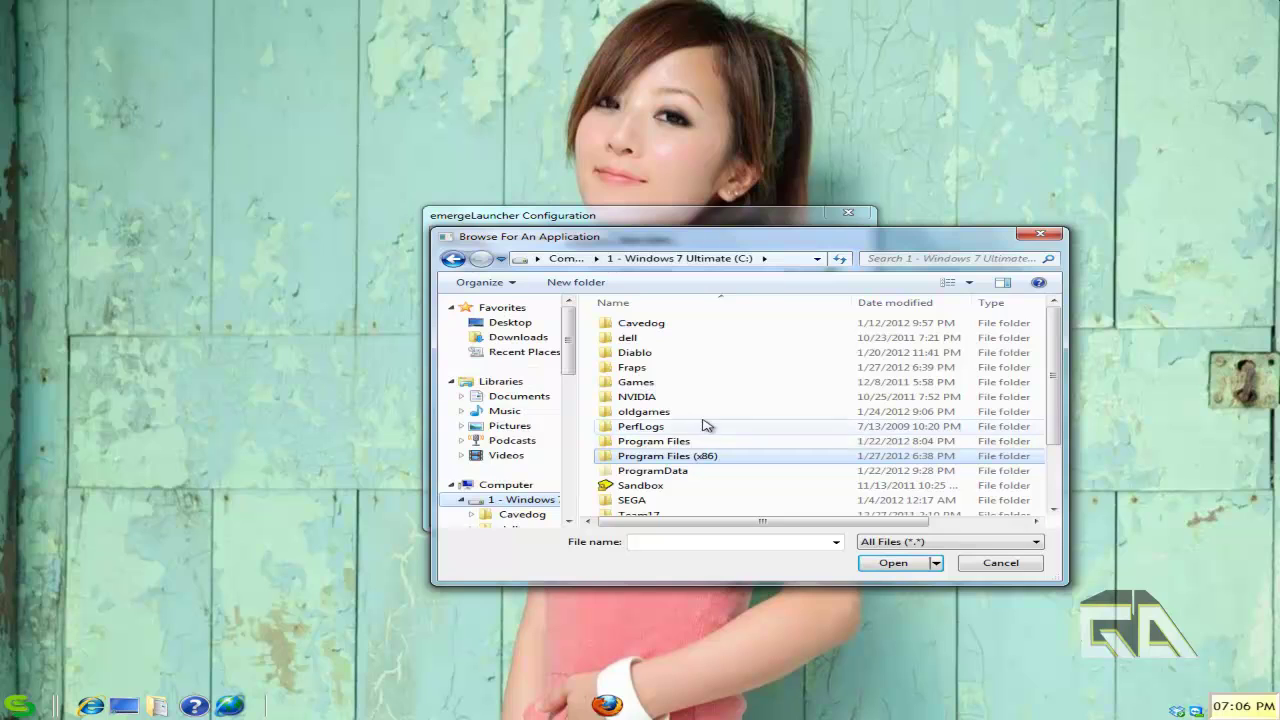
click(711, 429)
scroll(716, 435, down, 1)
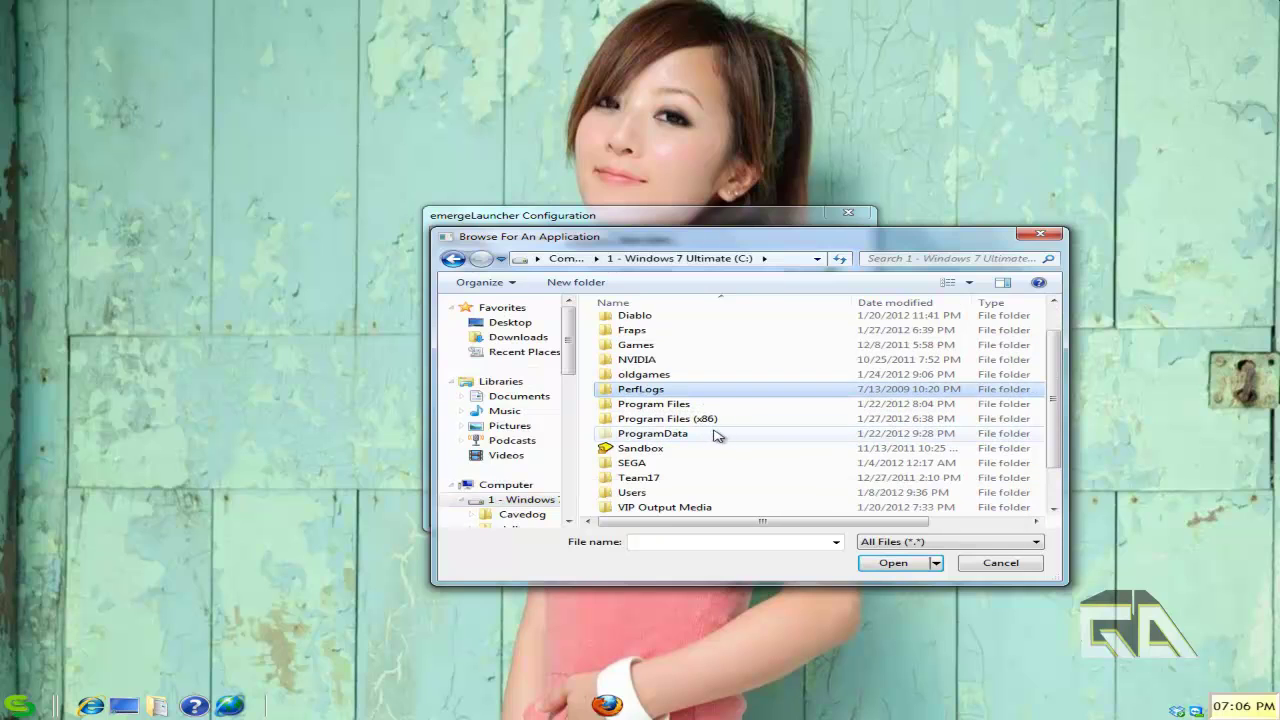
double_click(632, 330)
click(988, 348)
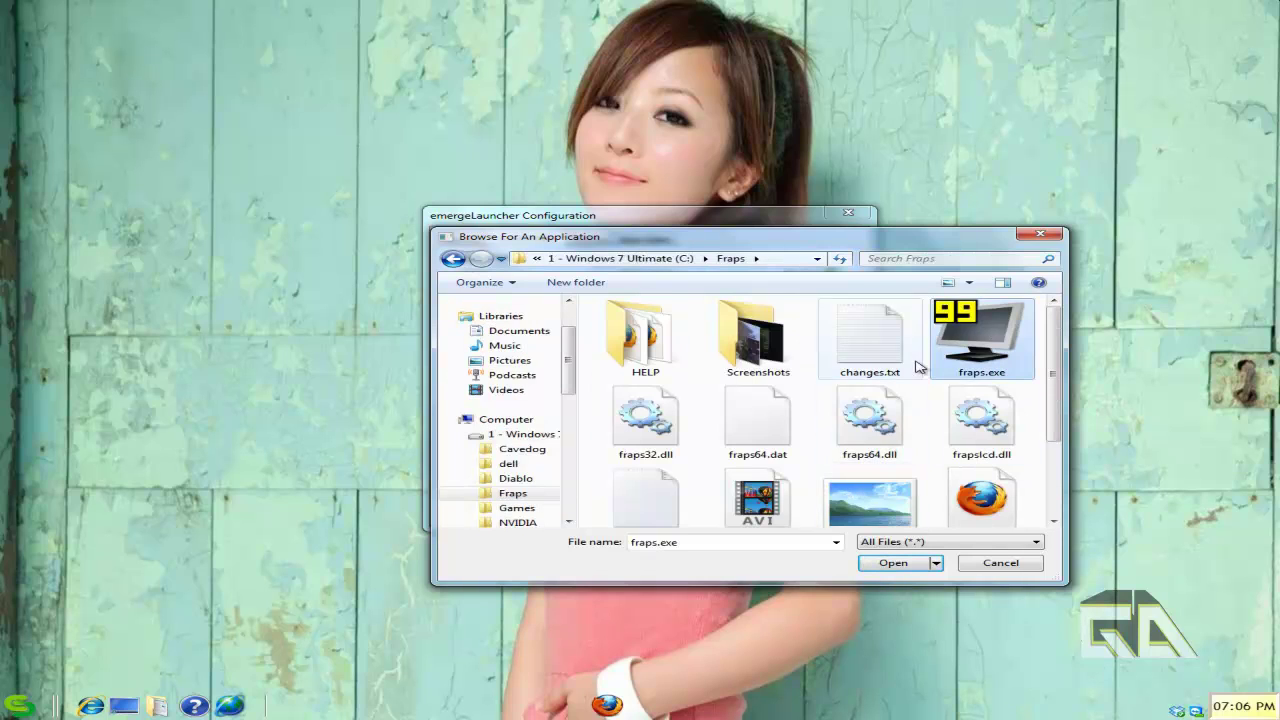
click(890, 566)
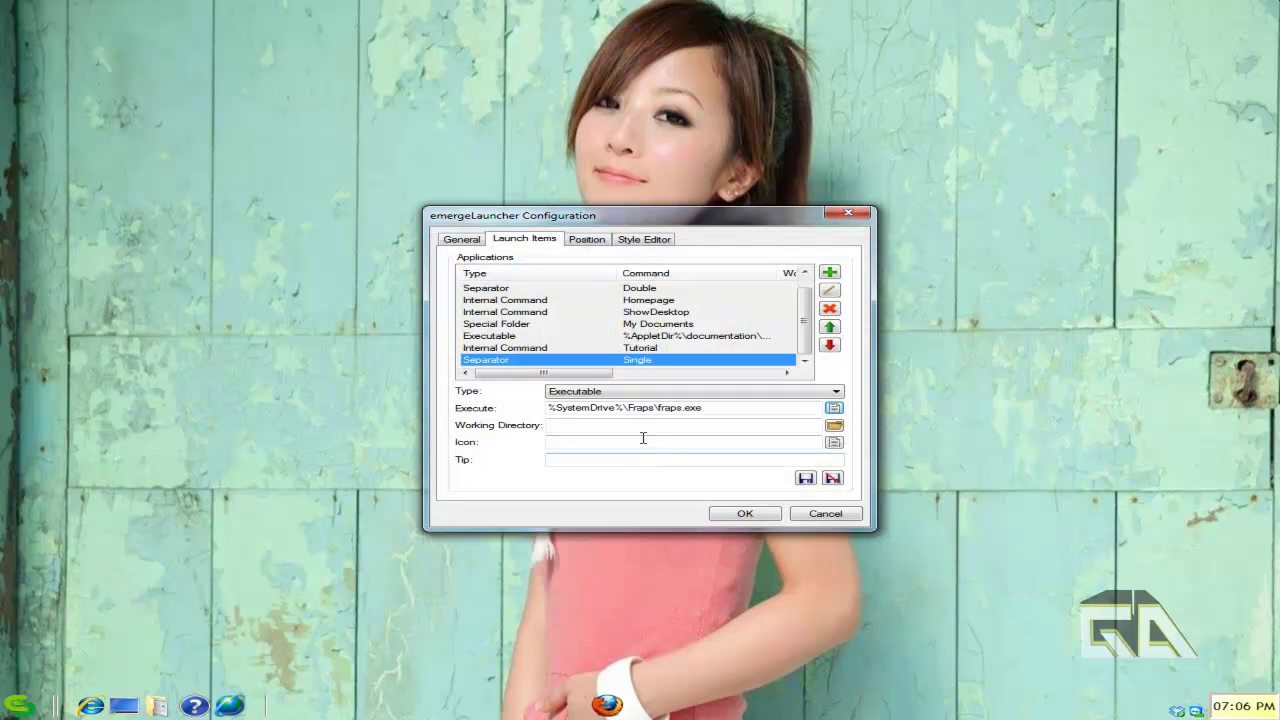
Step: Give the launch item the first icon of fraps.exe, save the item and apply the emergeLauncher configuration
click(644, 425)
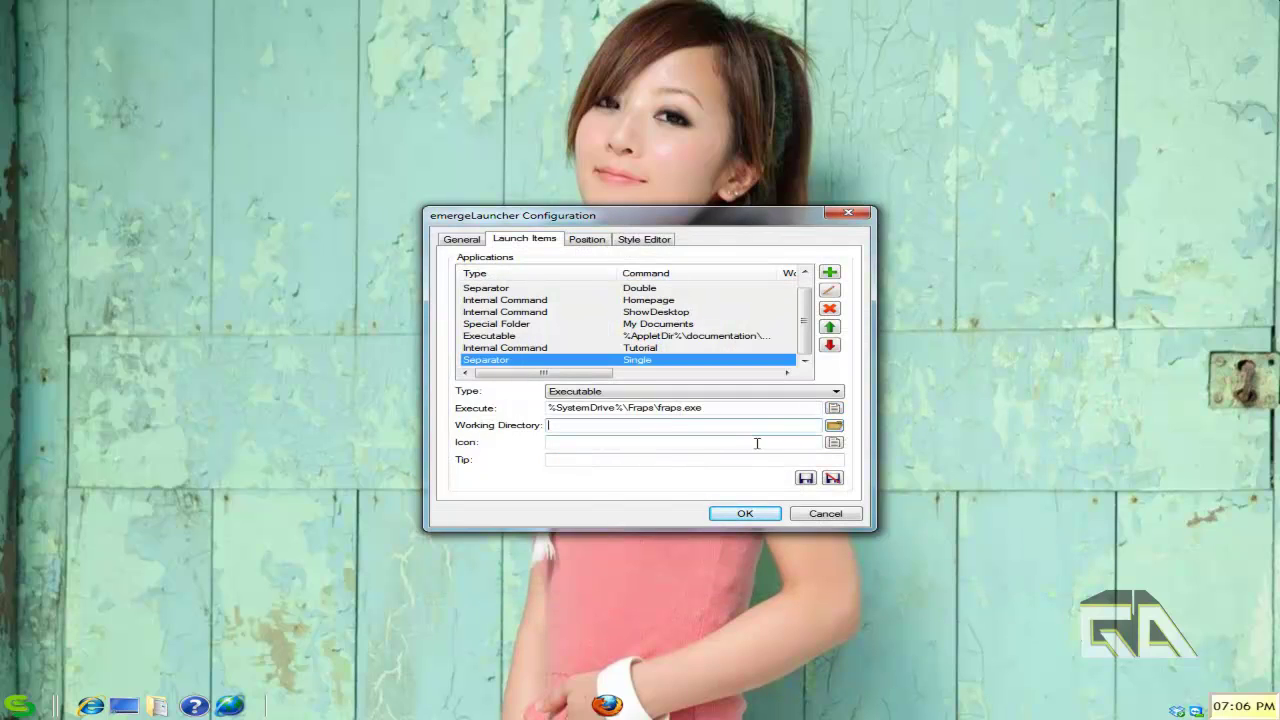
click(834, 442)
click(665, 503)
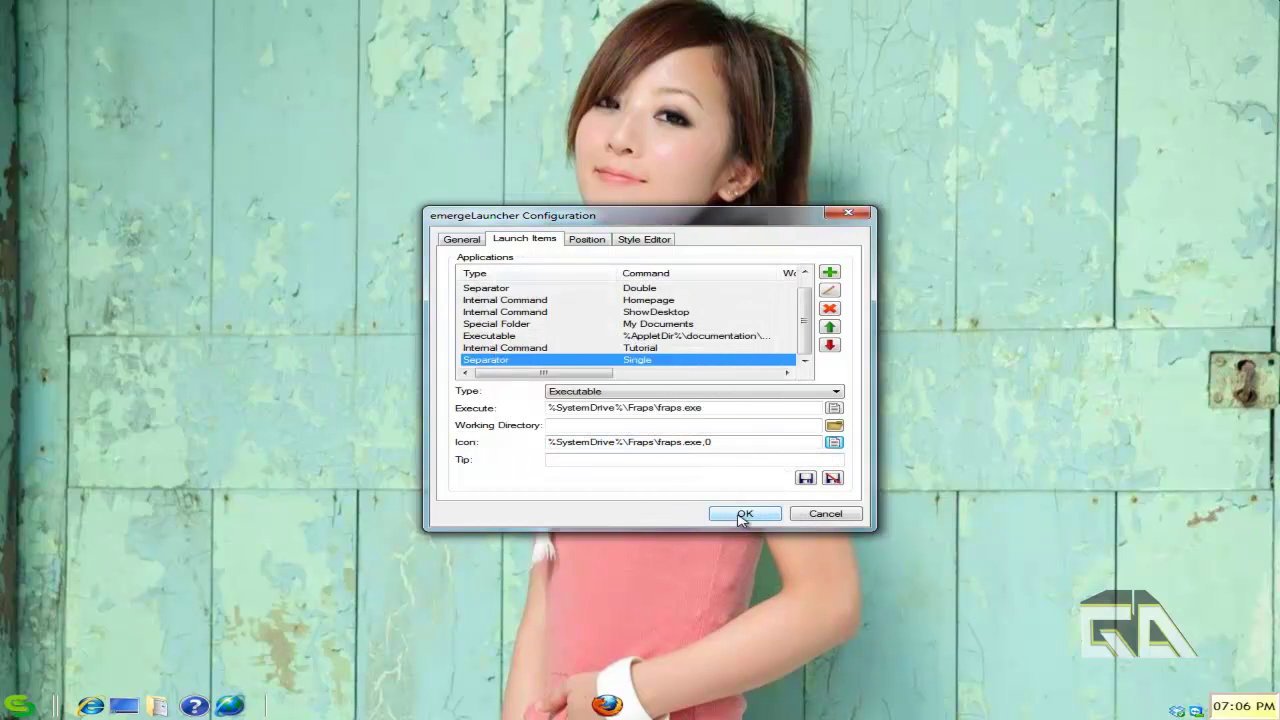
click(742, 514)
click(697, 391)
click(806, 478)
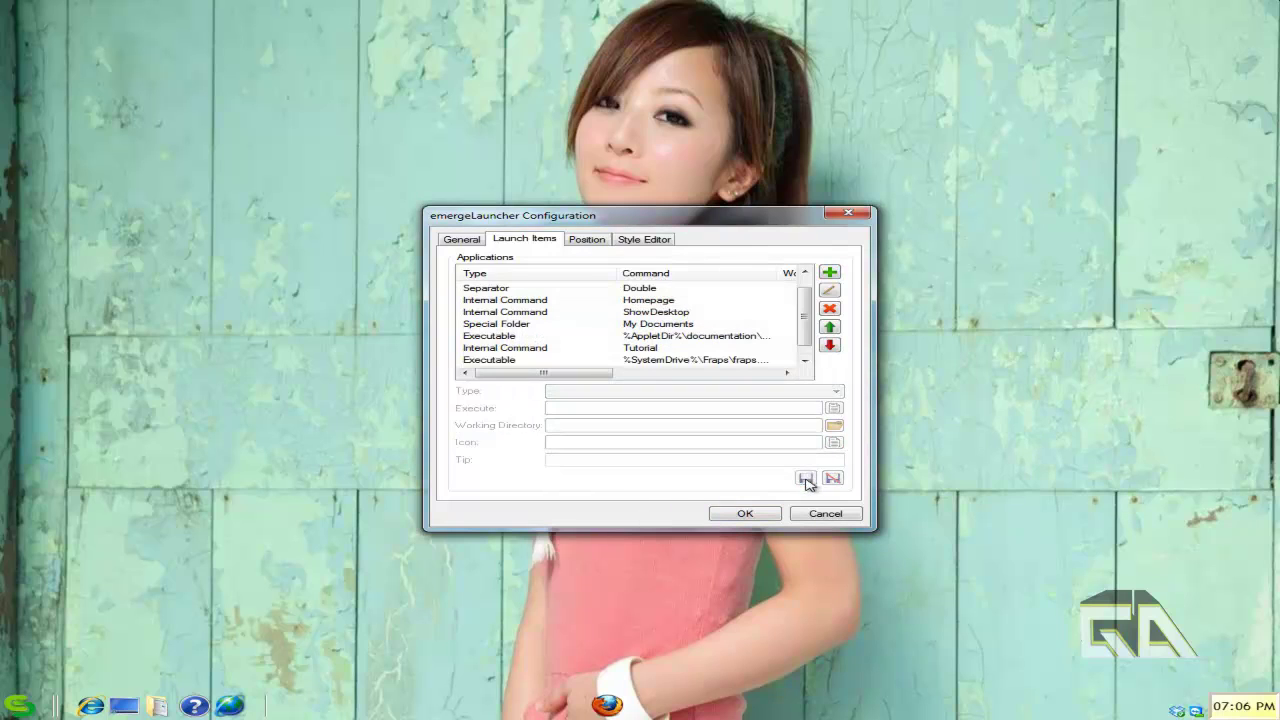
click(746, 513)
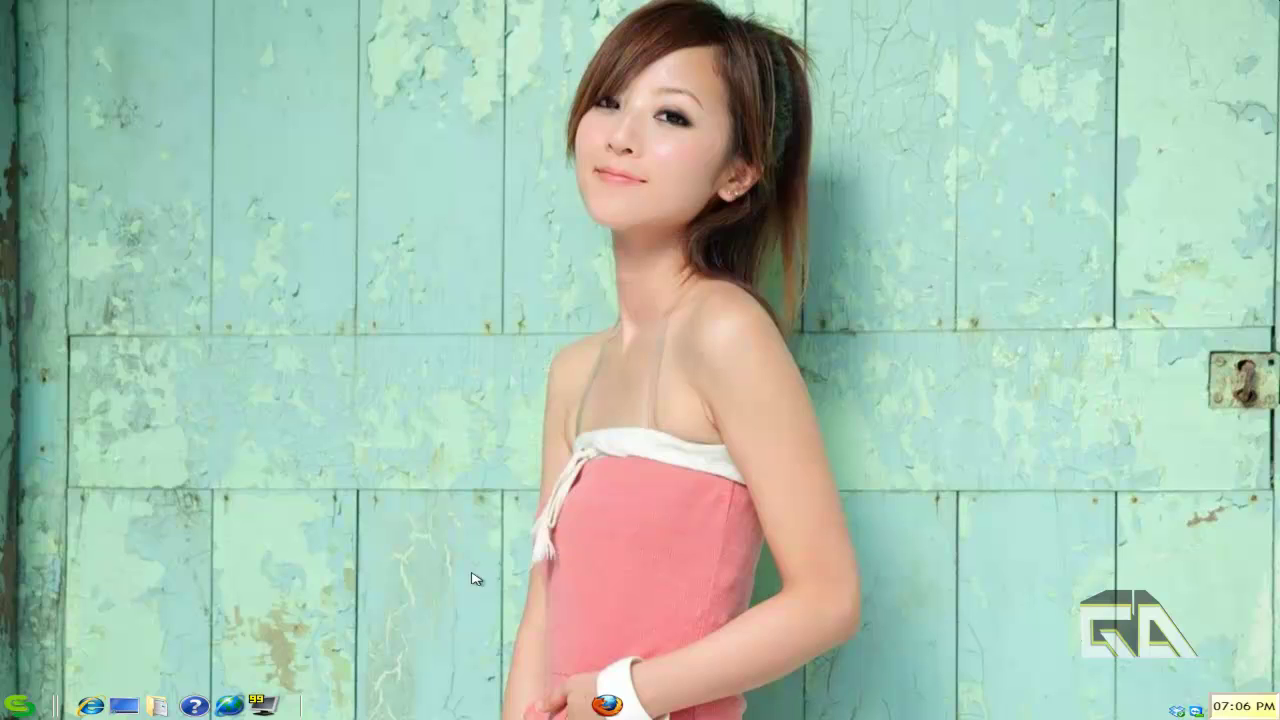
Step: Move the Fraps launch item below the Single separator in emergeLauncher's launch items and apply the configuration
right_click(280, 710)
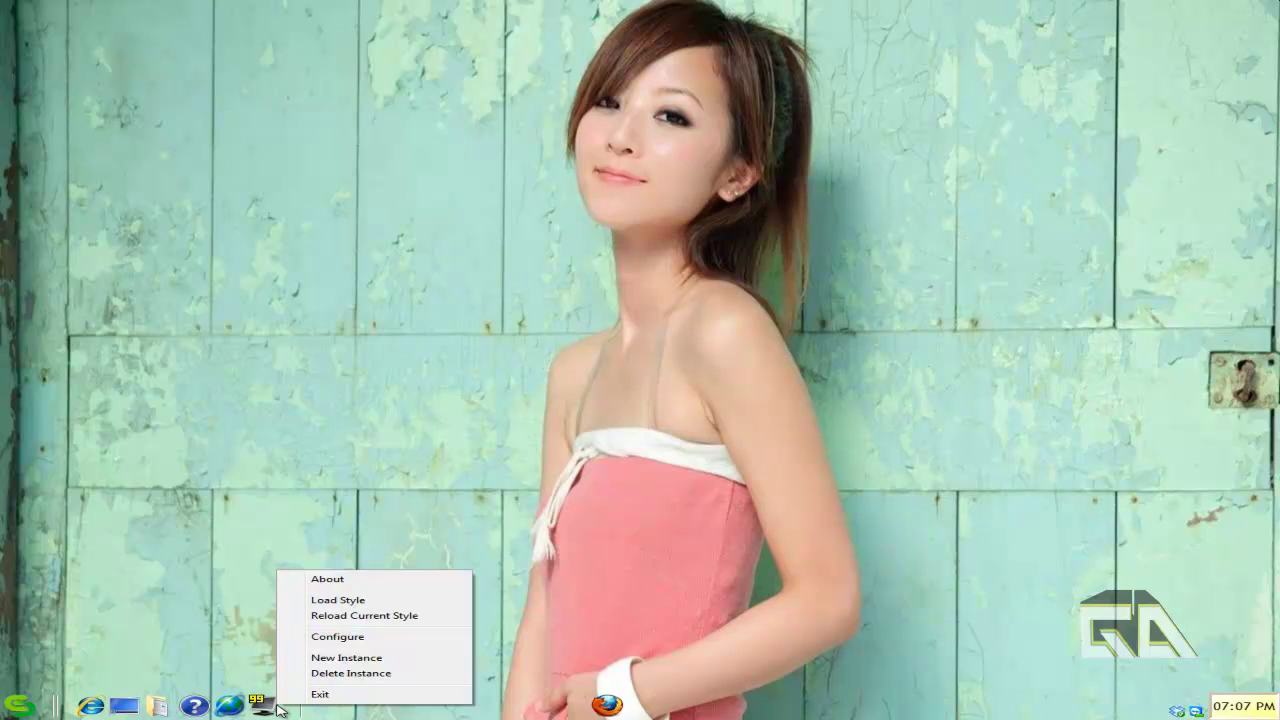
click(345, 635)
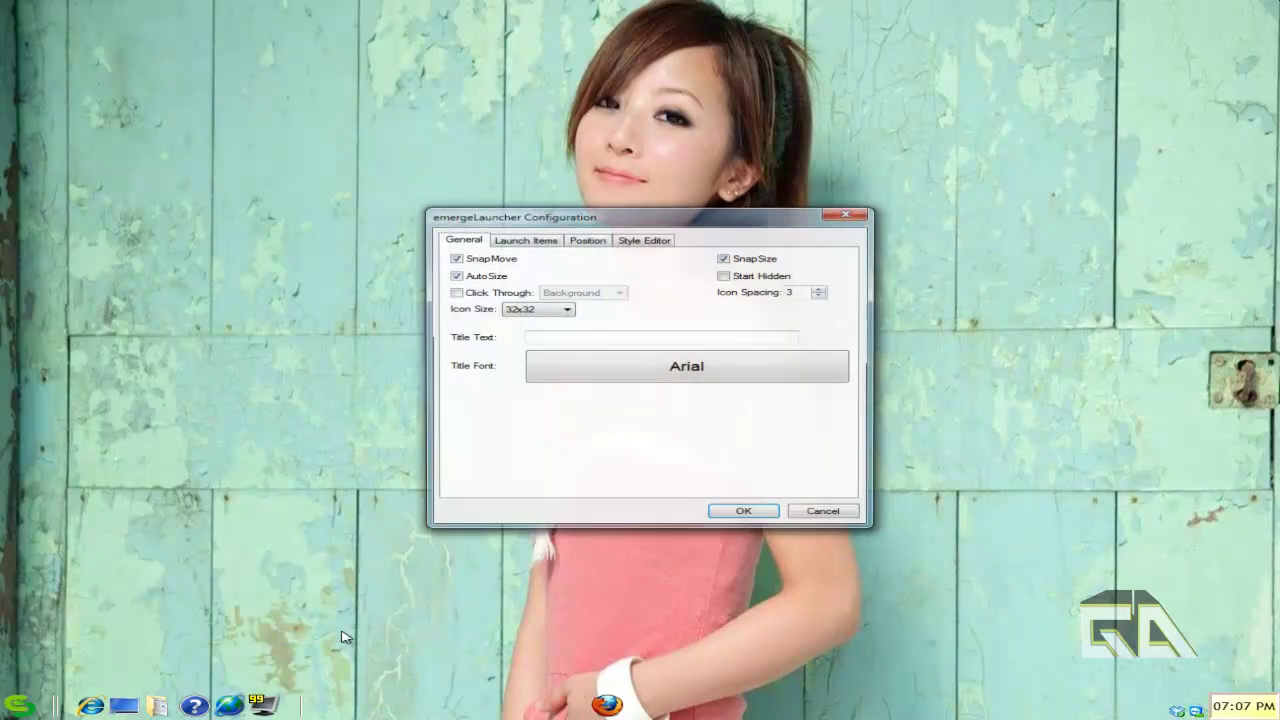
click(536, 242)
click(520, 336)
scroll(522, 342, down, 1)
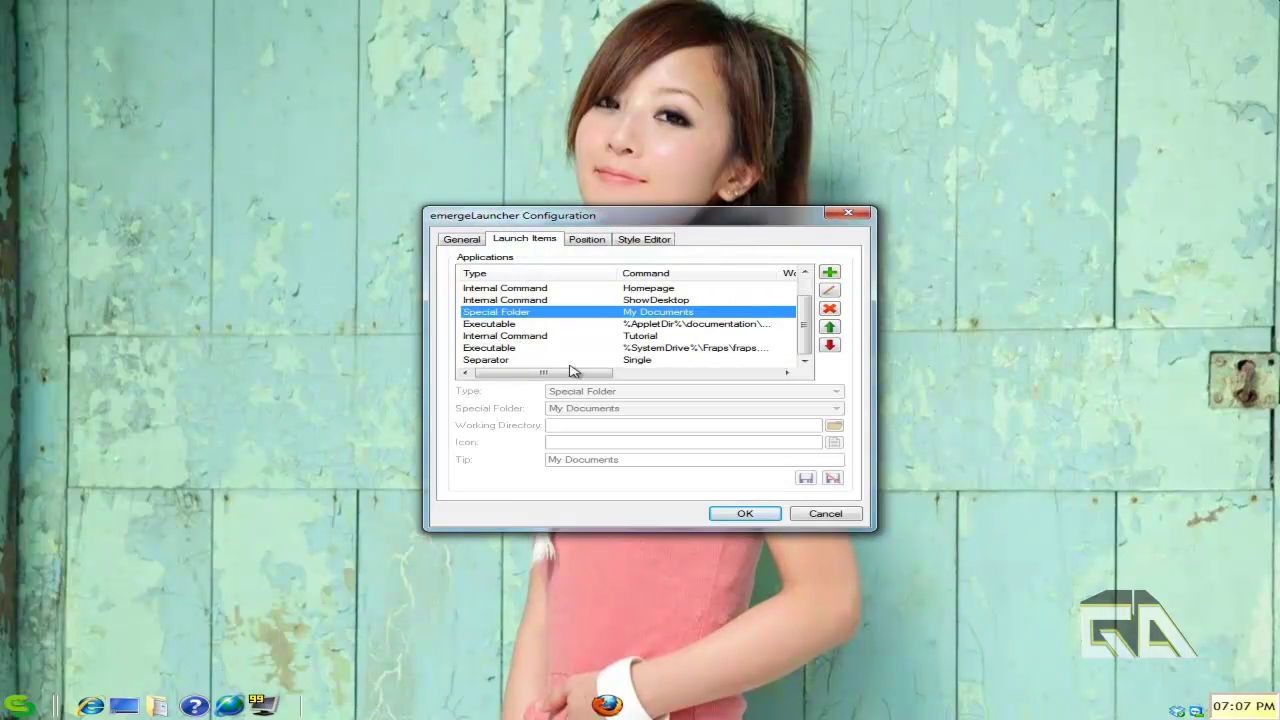
click(545, 349)
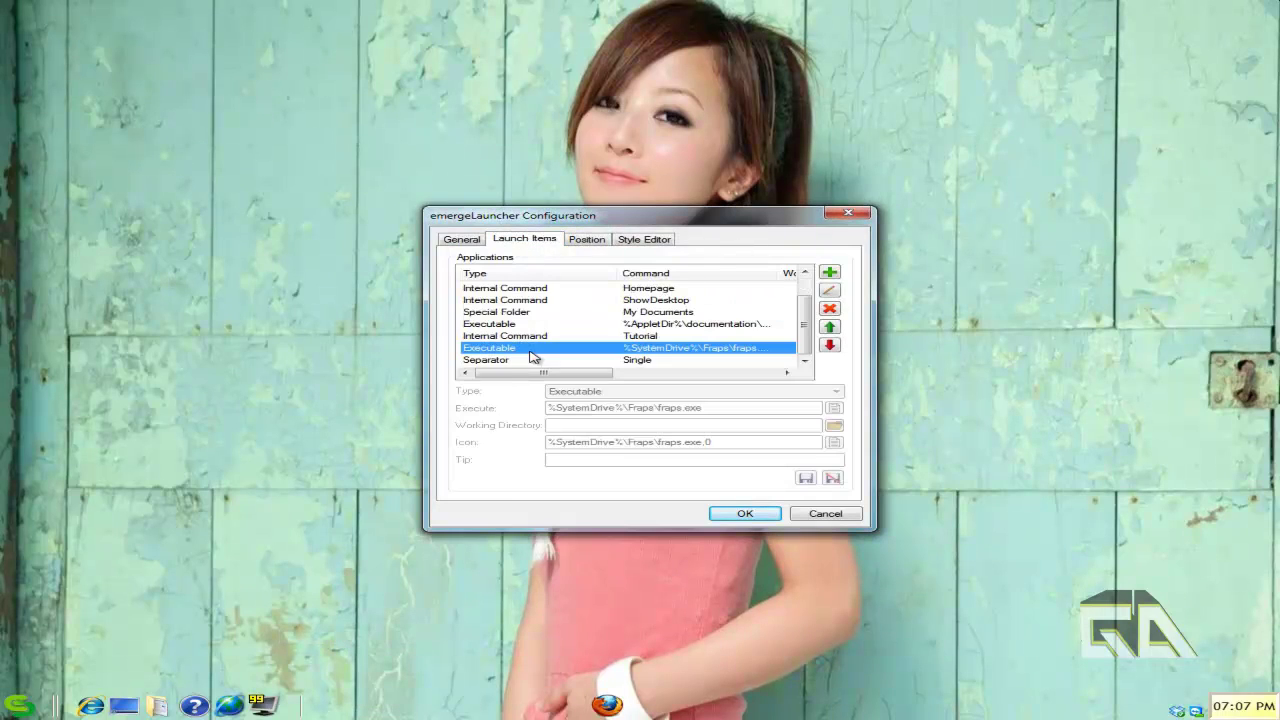
click(830, 346)
click(745, 511)
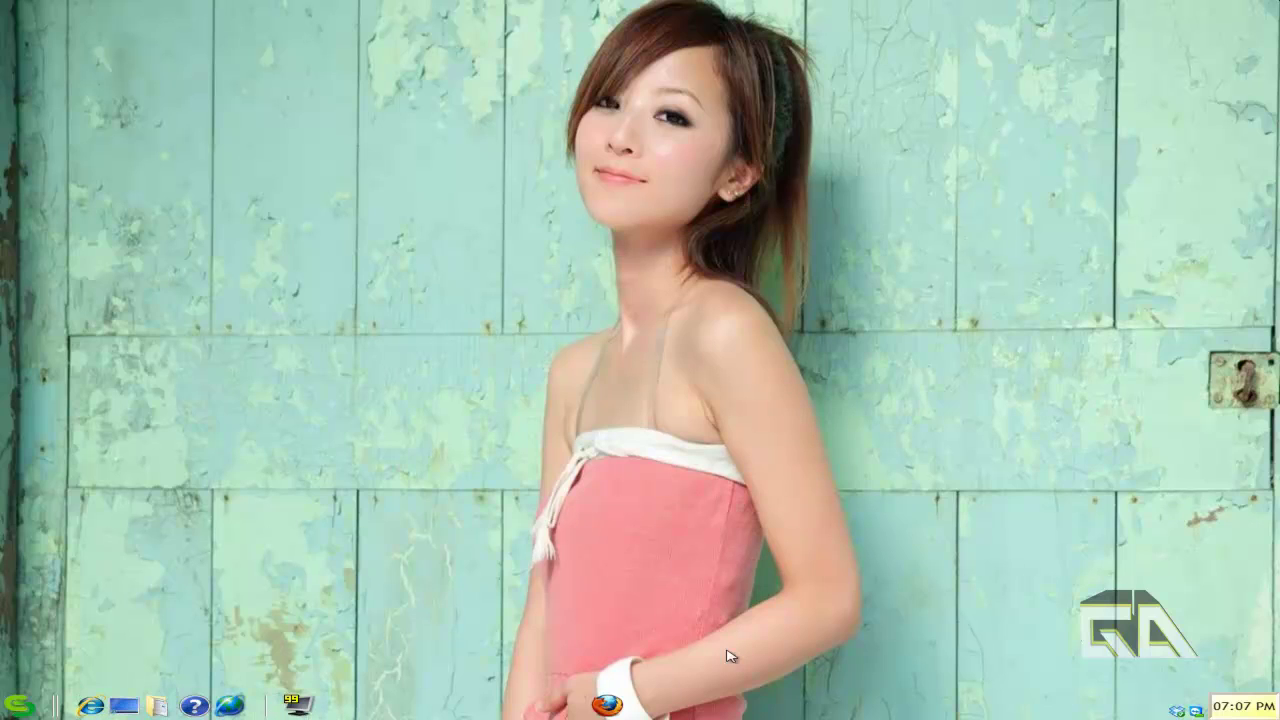
Step: Switch to Firefox, view the Settings and Start Menu entries of the workspace menu over it, and minimize the browser
click(608, 705)
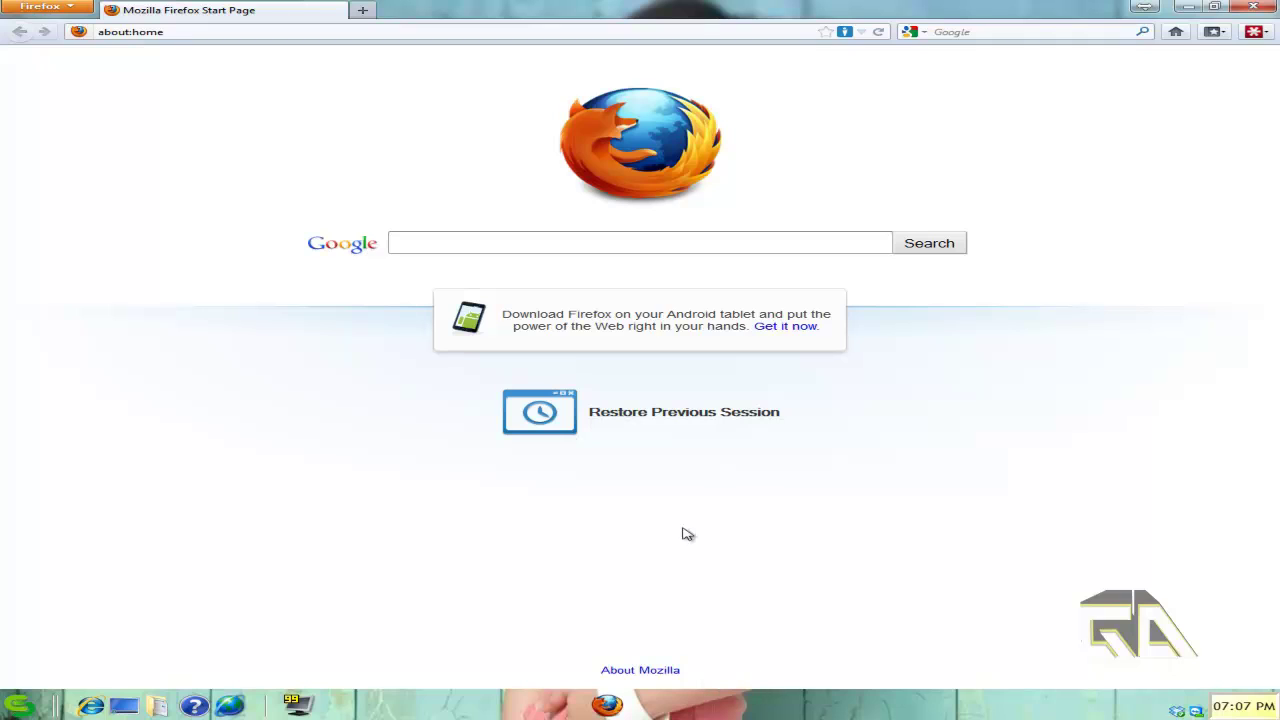
right_click(477, 704)
mouse_move(540, 619)
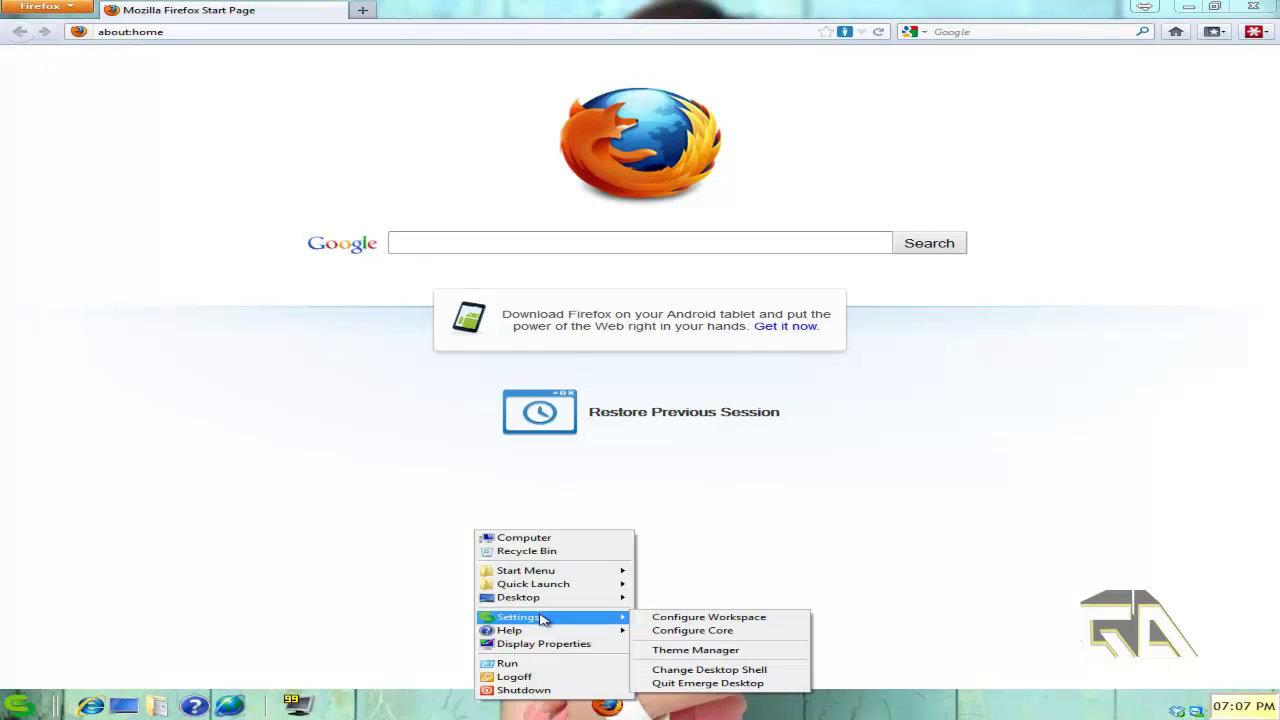
mouse_move(575, 572)
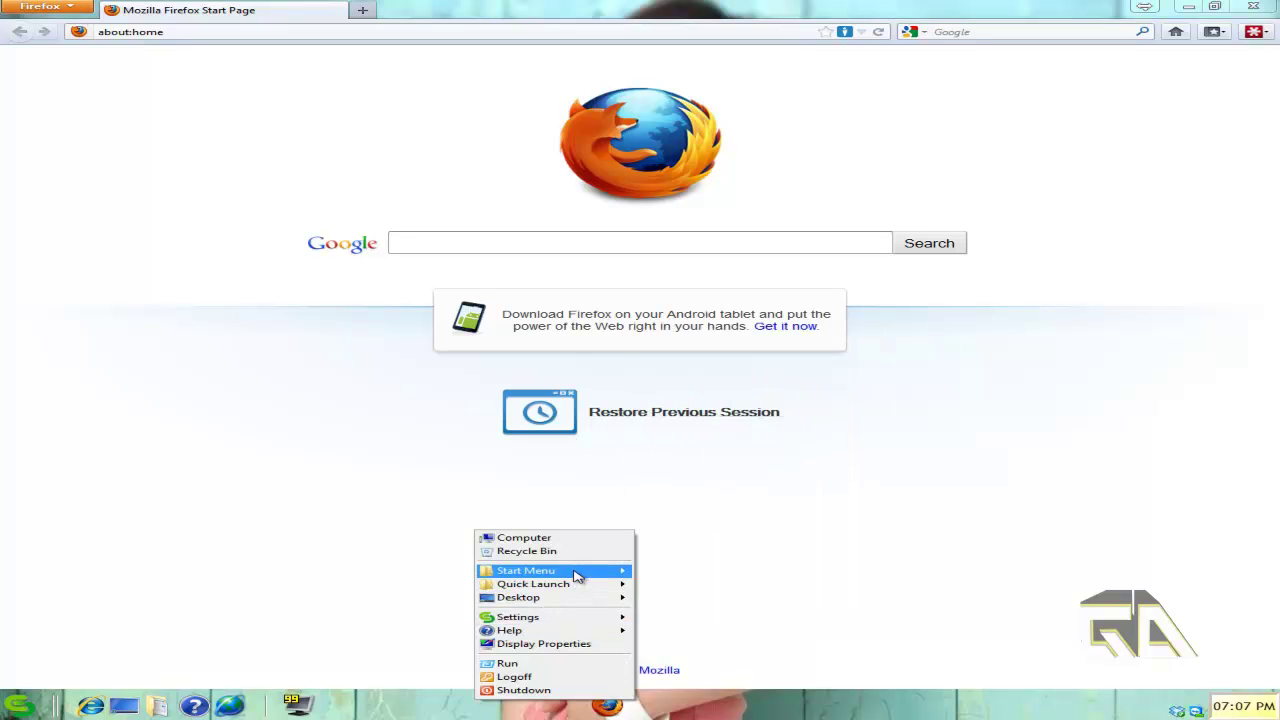
click(422, 576)
click(1190, 7)
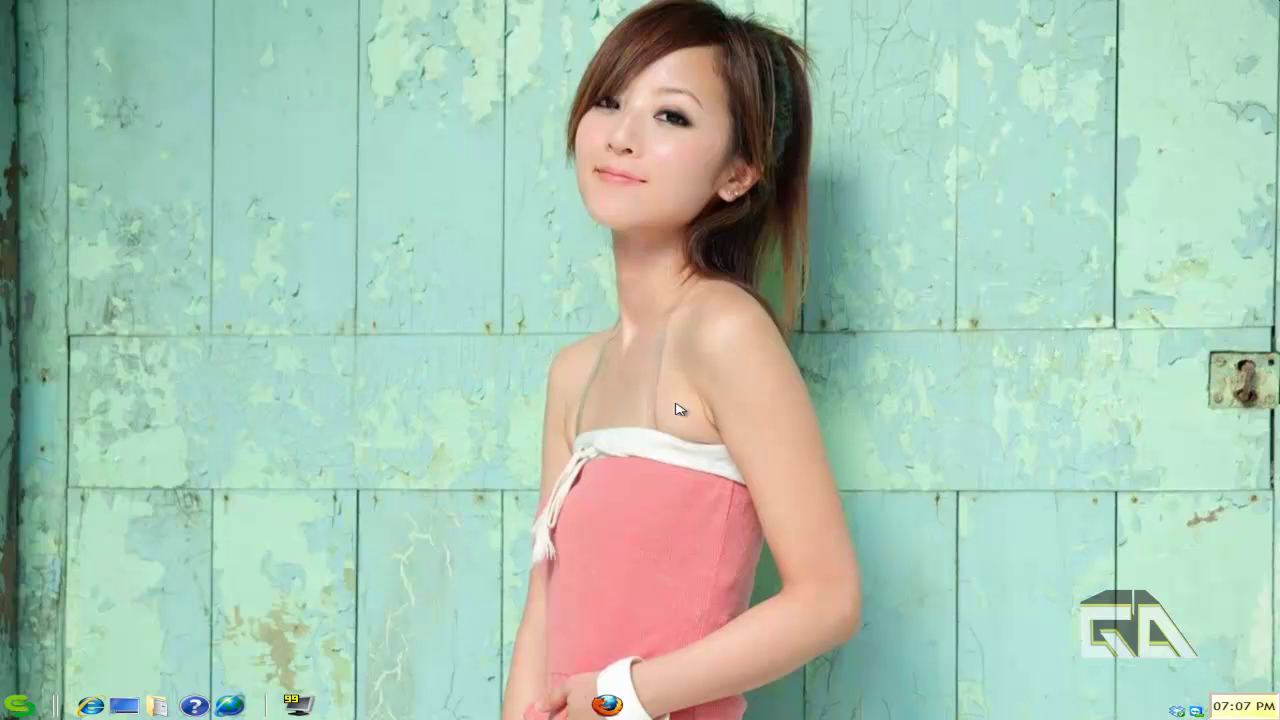
Step: Enable Explorer Desktop in emergeCore's advanced configuration, apply it and check the desktop's context menu
right_click(486, 348)
mouse_move(525, 429)
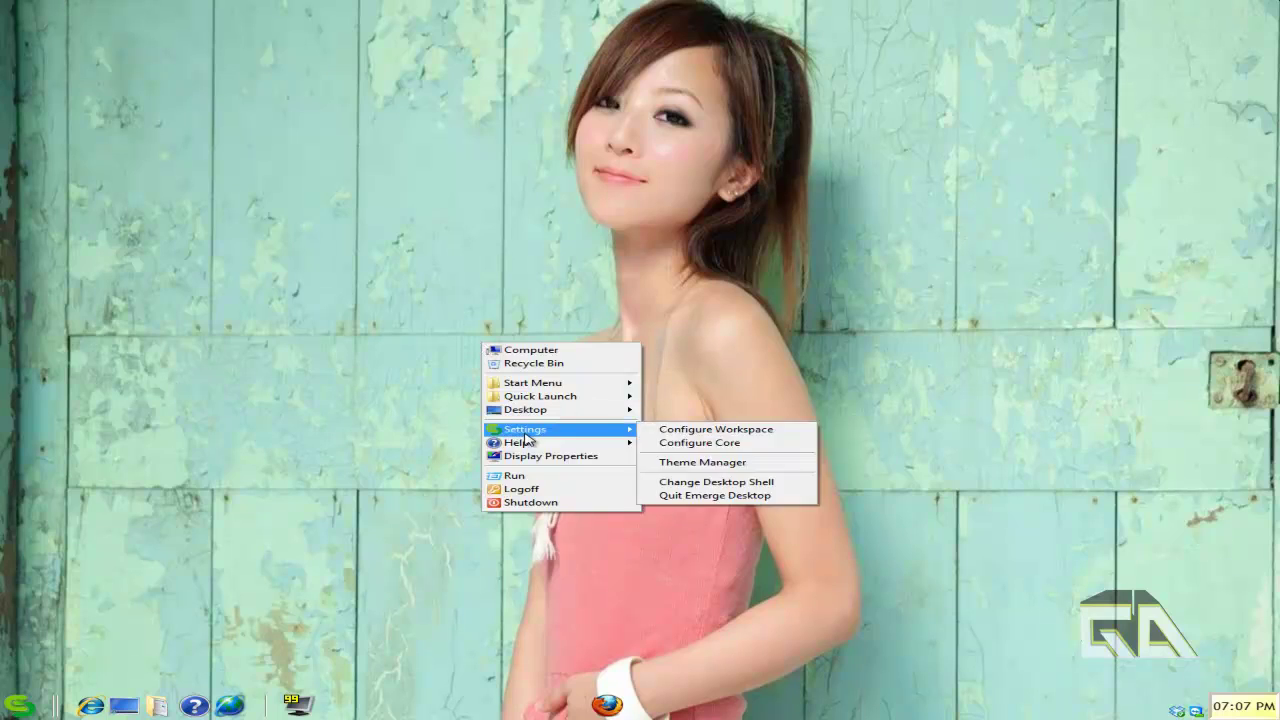
click(700, 443)
click(612, 242)
click(510, 262)
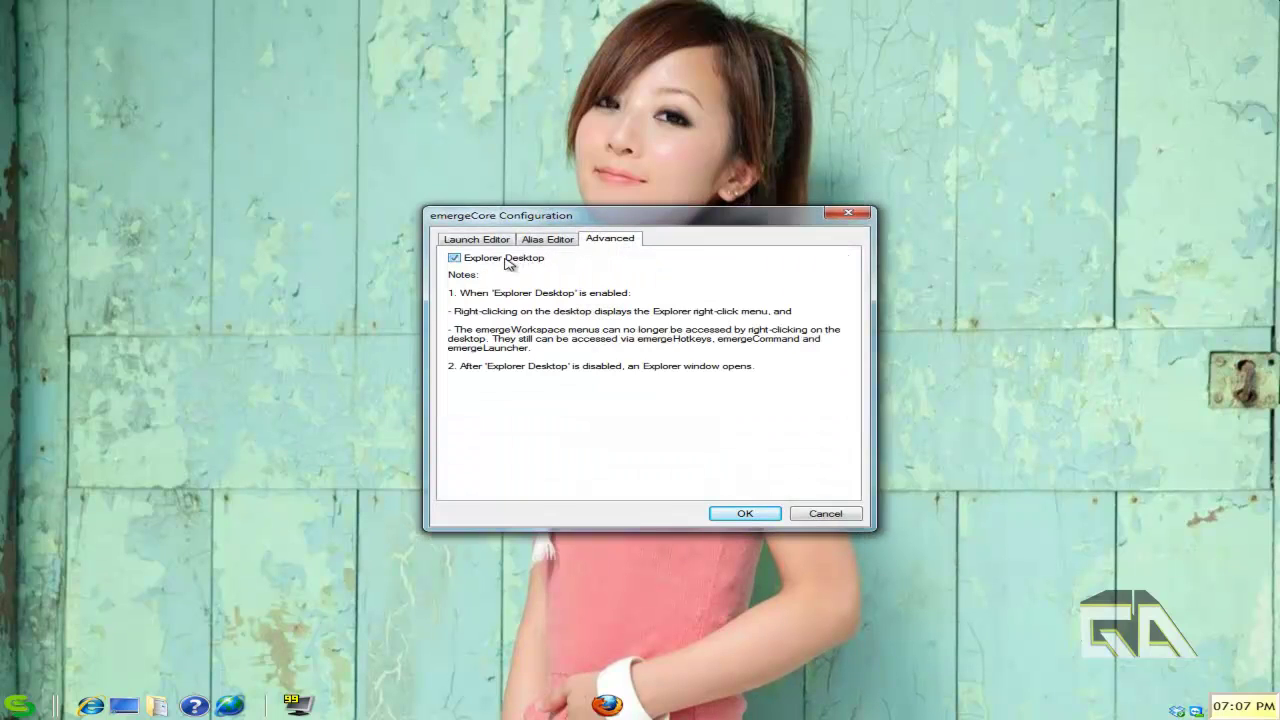
click(745, 513)
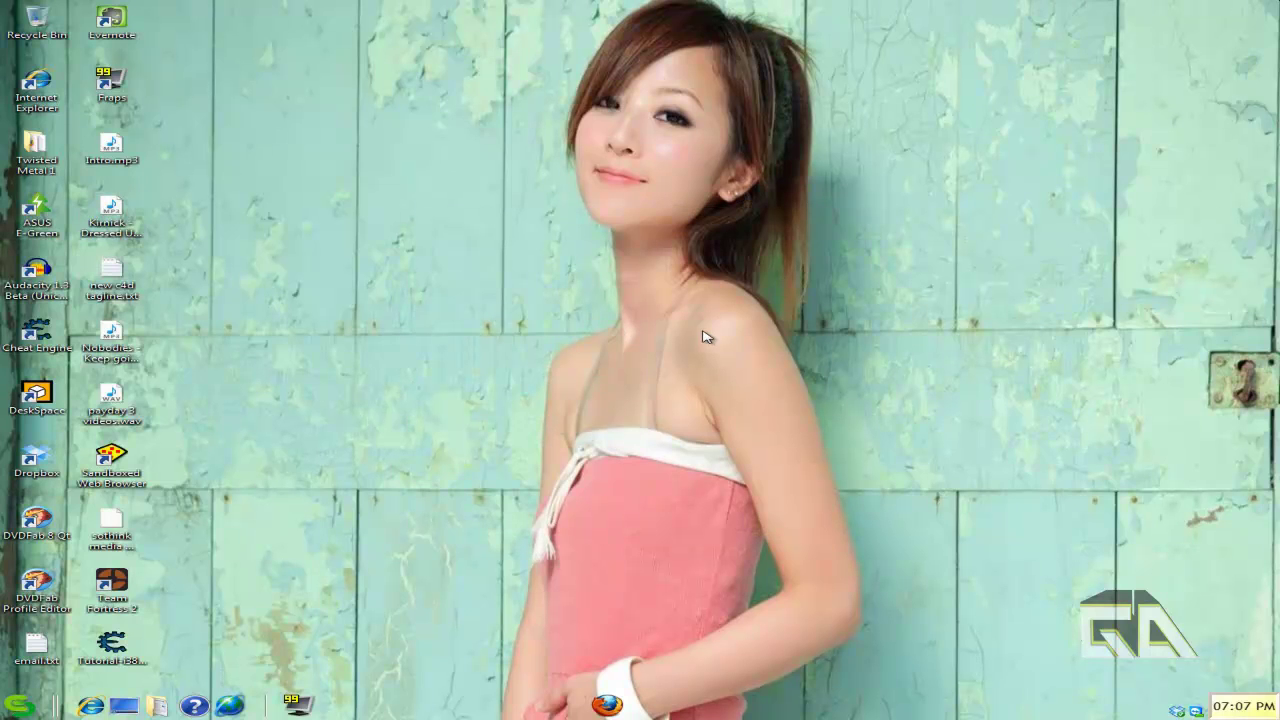
right_click(507, 330)
click(457, 372)
Step: Disable Explorer Desktop in emergeCore's advanced configuration and apply the change
click(20, 708)
mouse_move(150, 626)
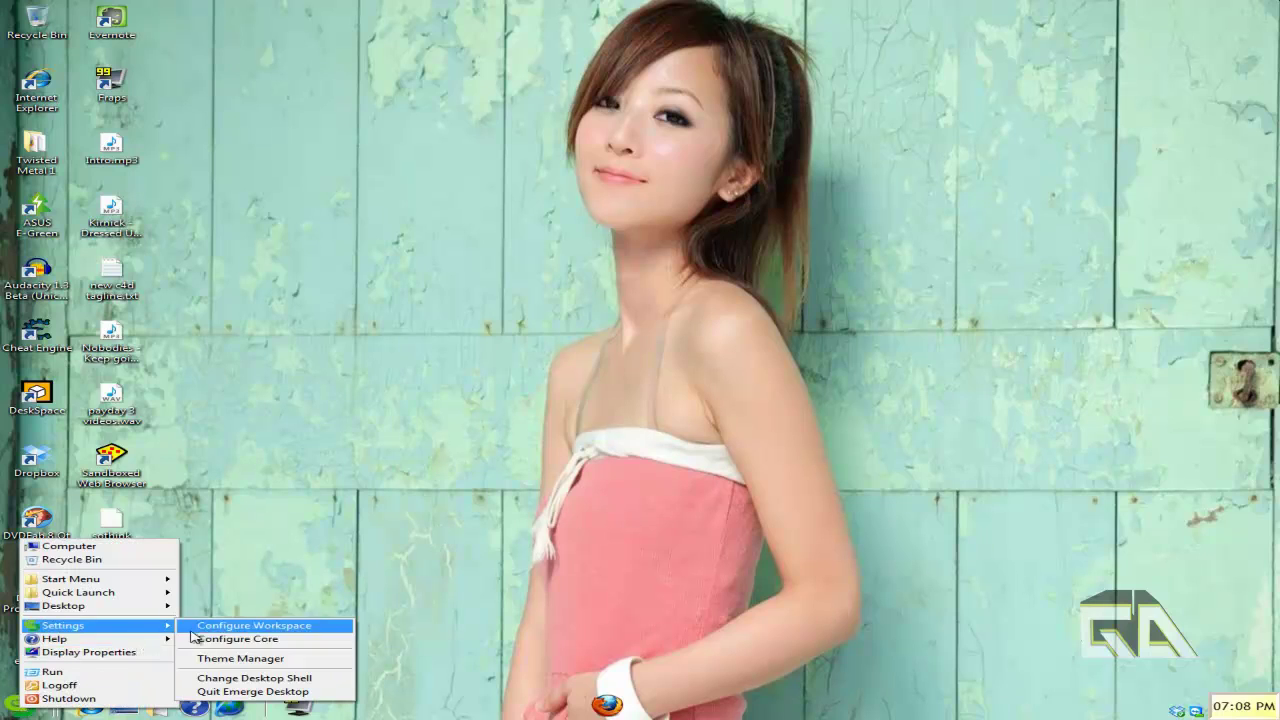
click(215, 639)
click(610, 240)
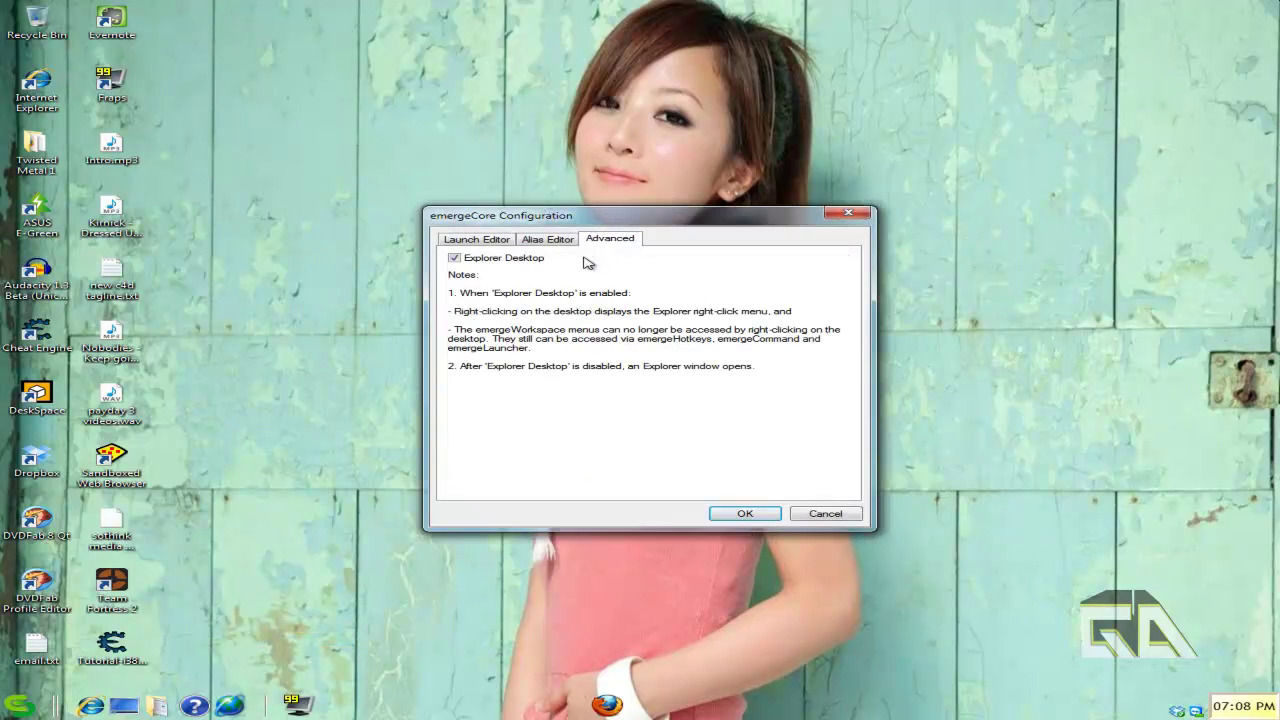
click(503, 262)
click(745, 514)
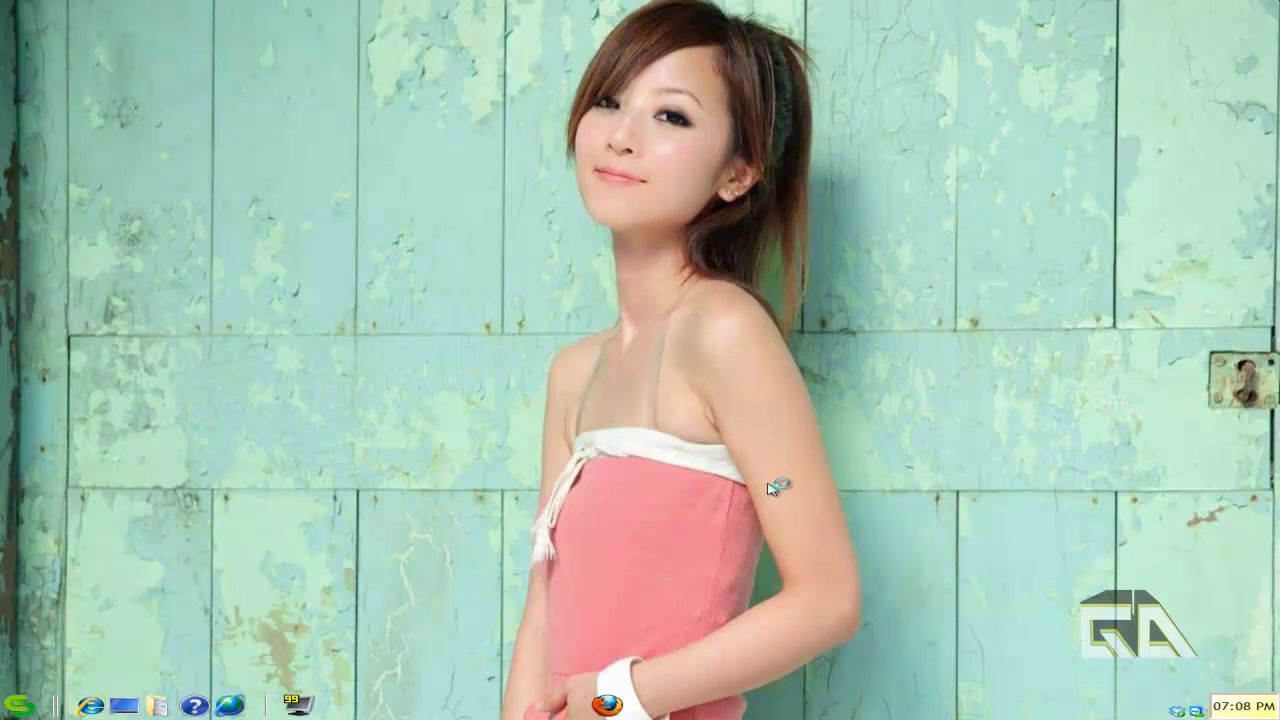
Step: Open the Everything file search window and close it
key(alt+space)
key(Return)
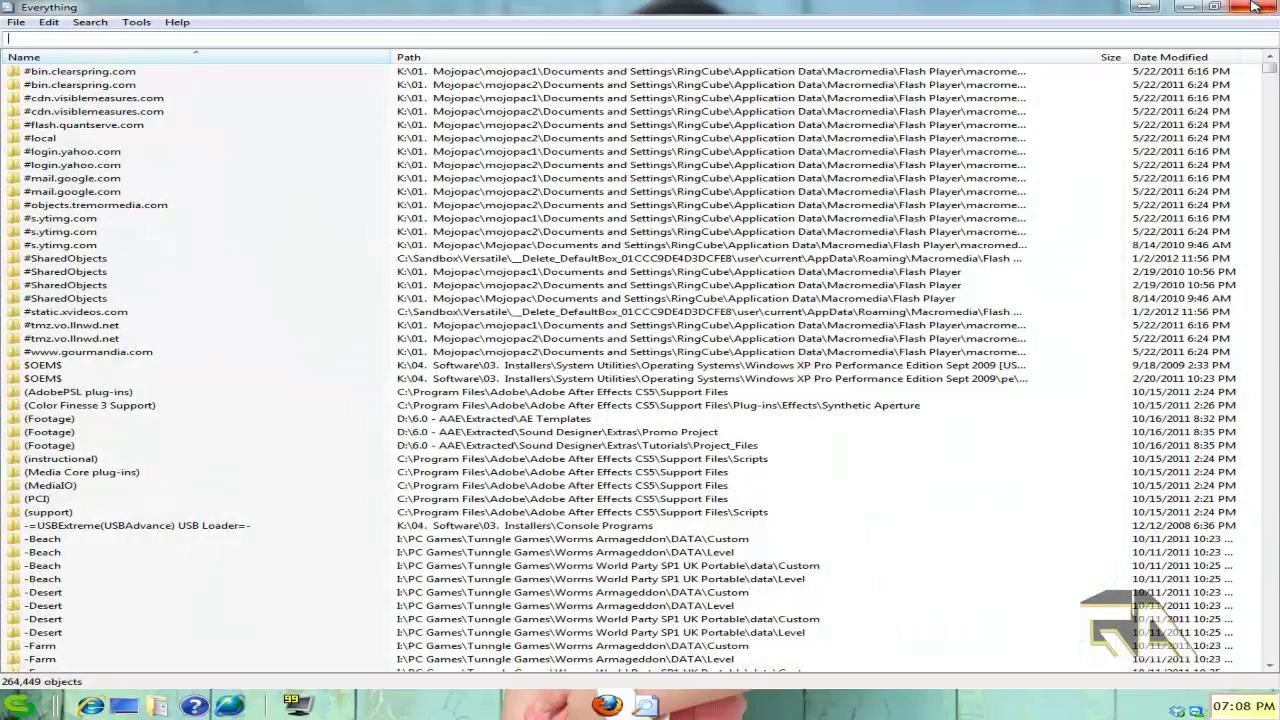
click(1252, 7)
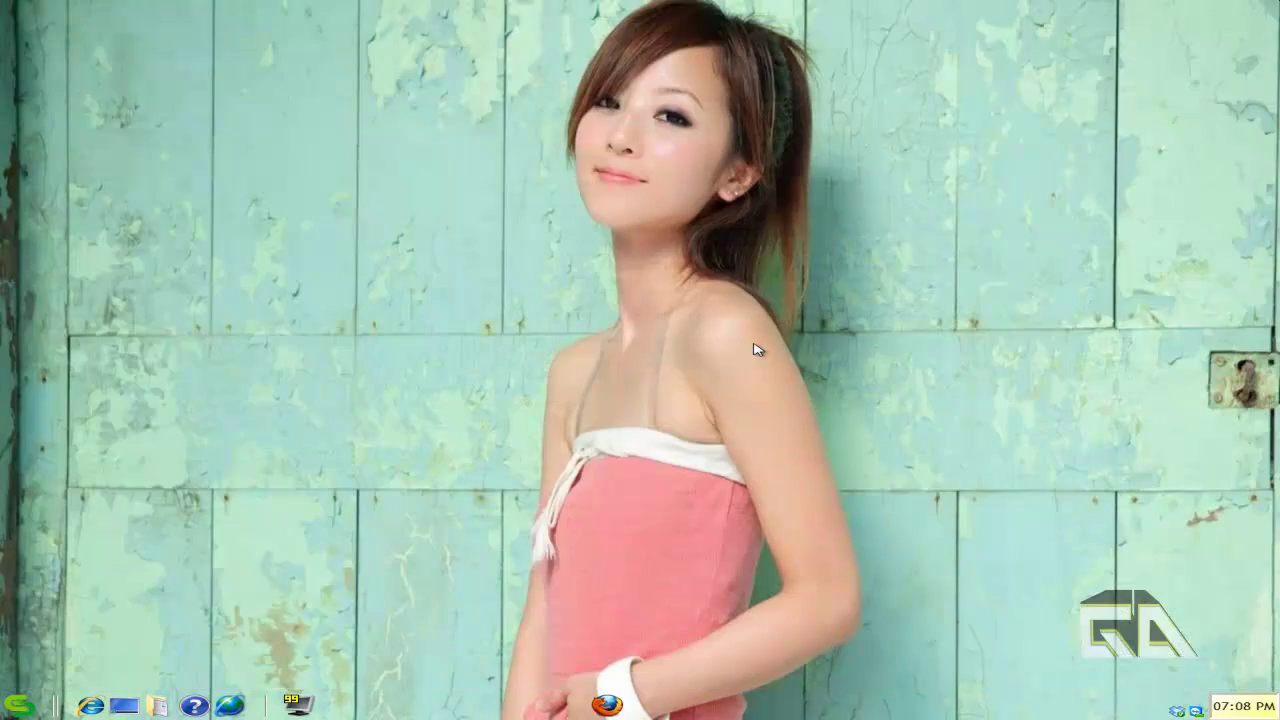